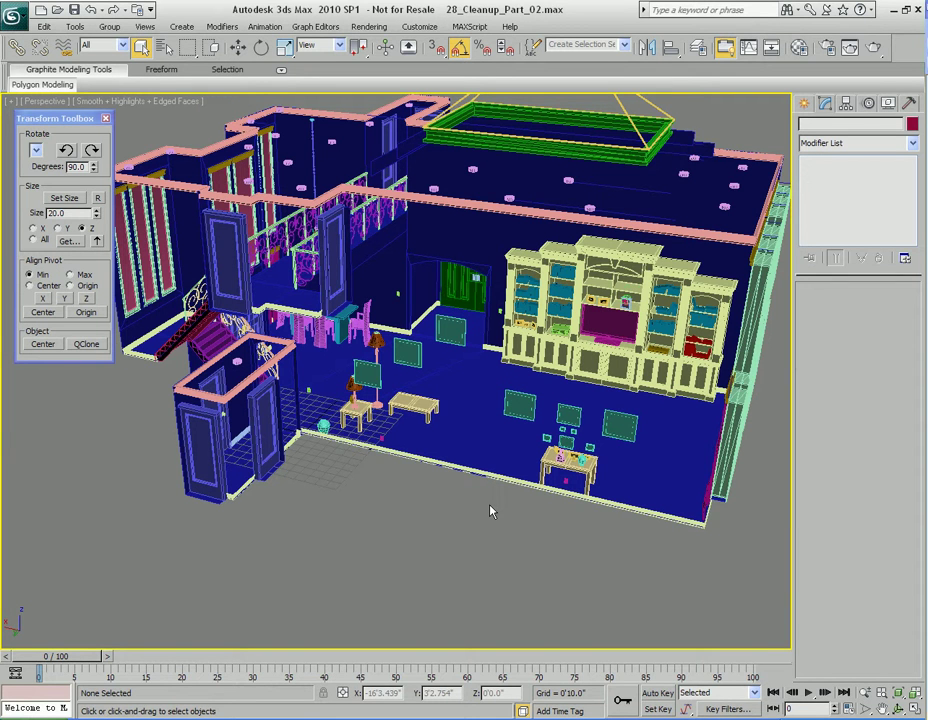
- Inherit the Love_Seat.maxc container into the scene
click(75, 26)
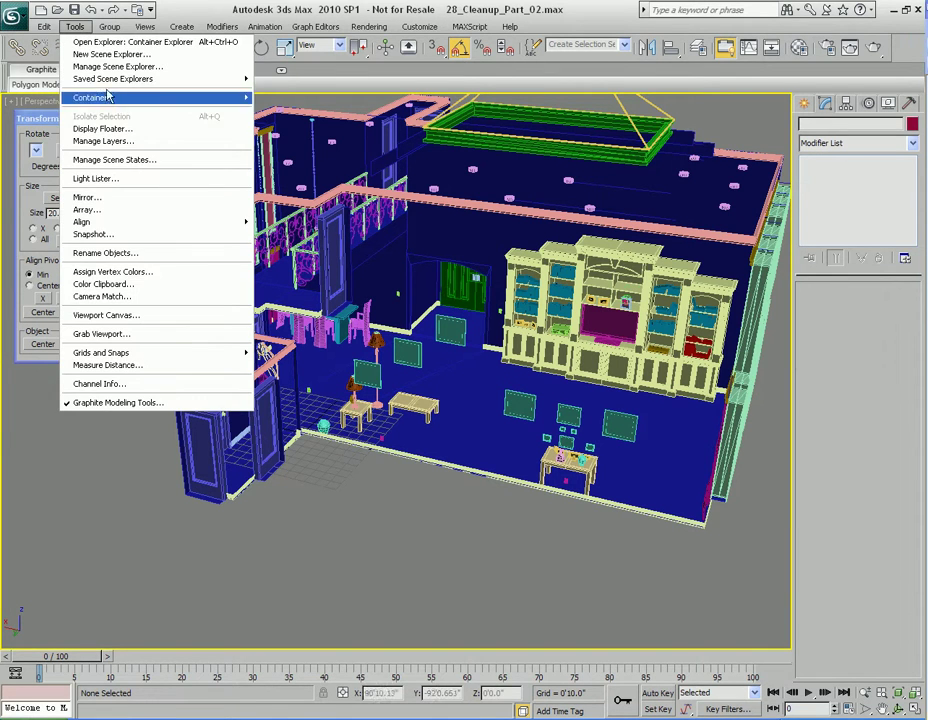
mouse_move(200, 98)
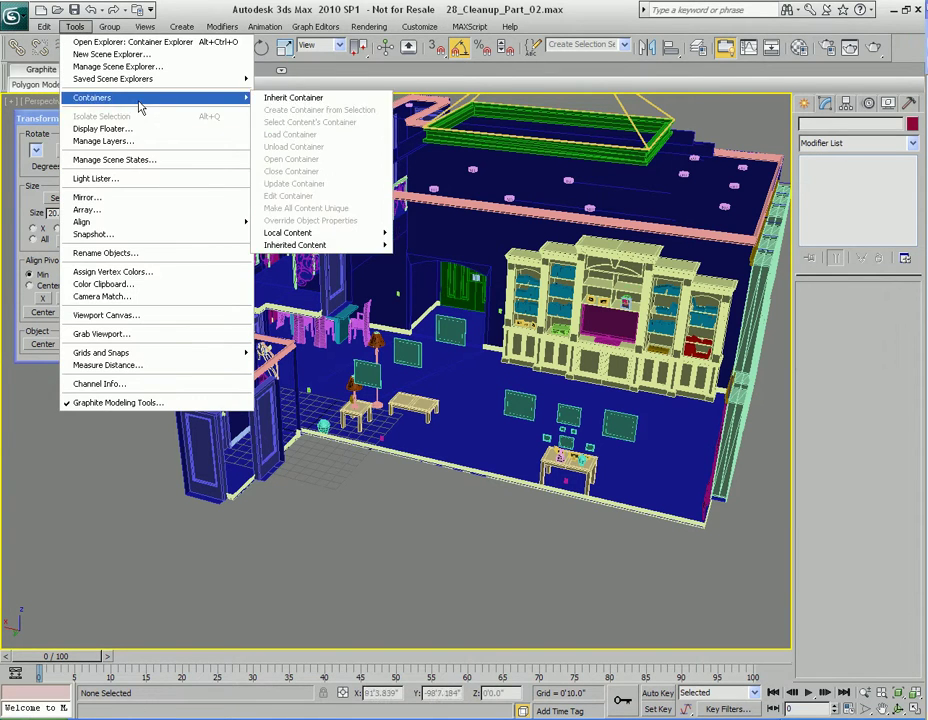
click(300, 98)
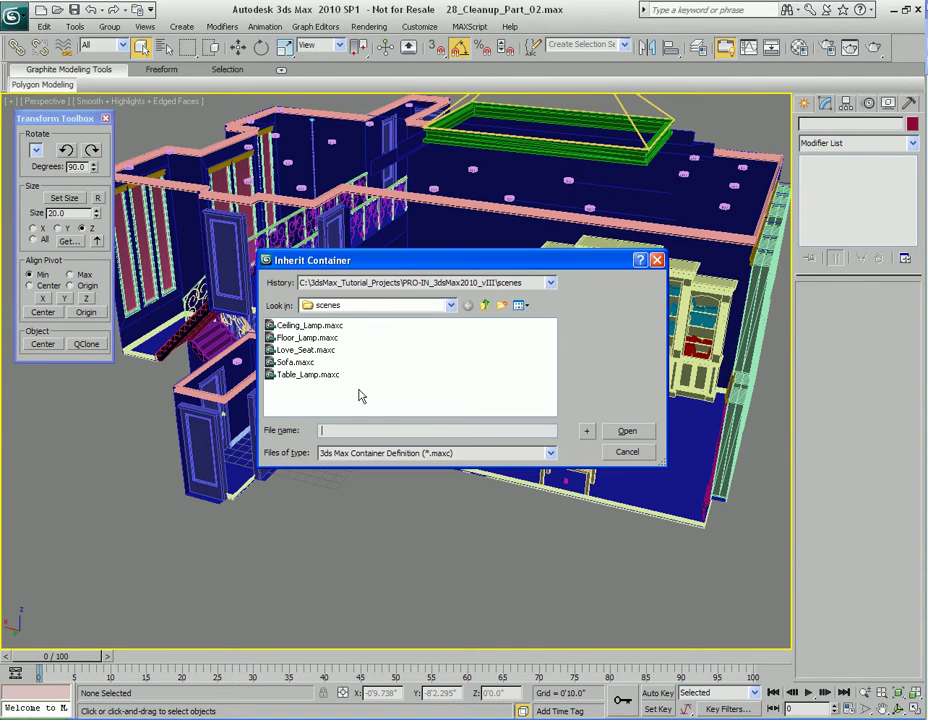
double_click(311, 352)
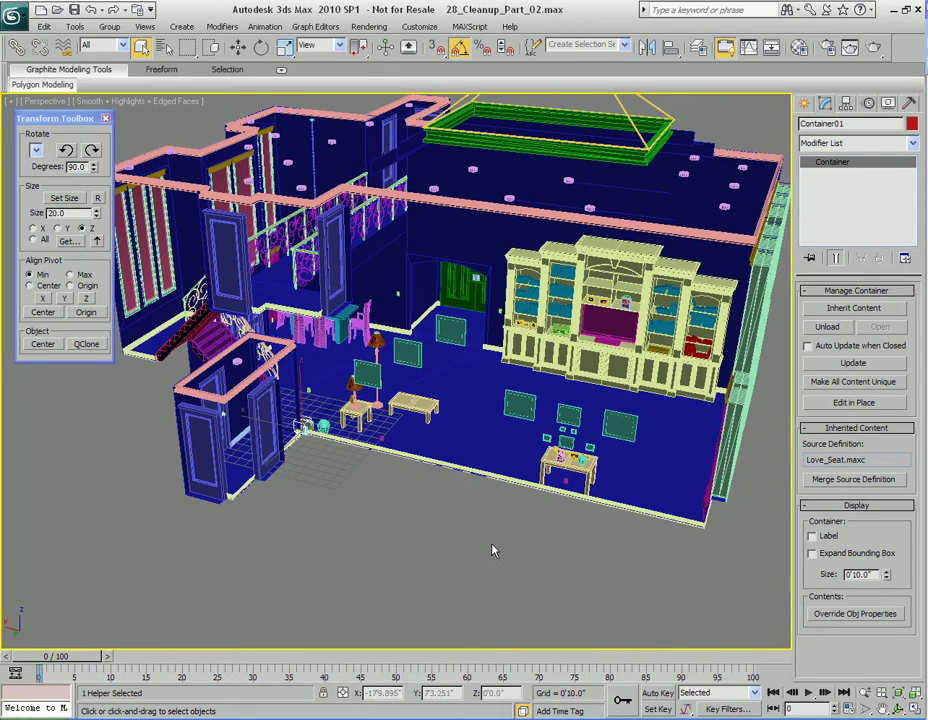
- Move the love seat container outside the room, onto the empty area in front of the front wall
middle_drag(430, 538, 494, 522)
alt+middle_drag(341, 405, 488, 458)
key(w)
alt+middle_drag(578, 463, 520, 470)
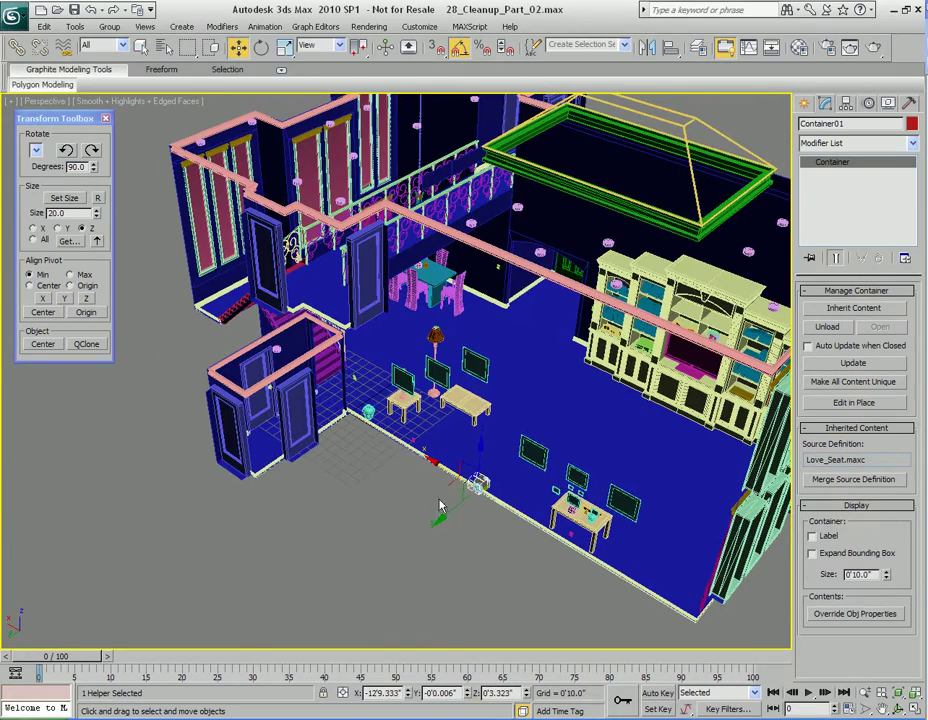
middle_drag(521, 588, 510, 462)
key(q)
click(466, 460)
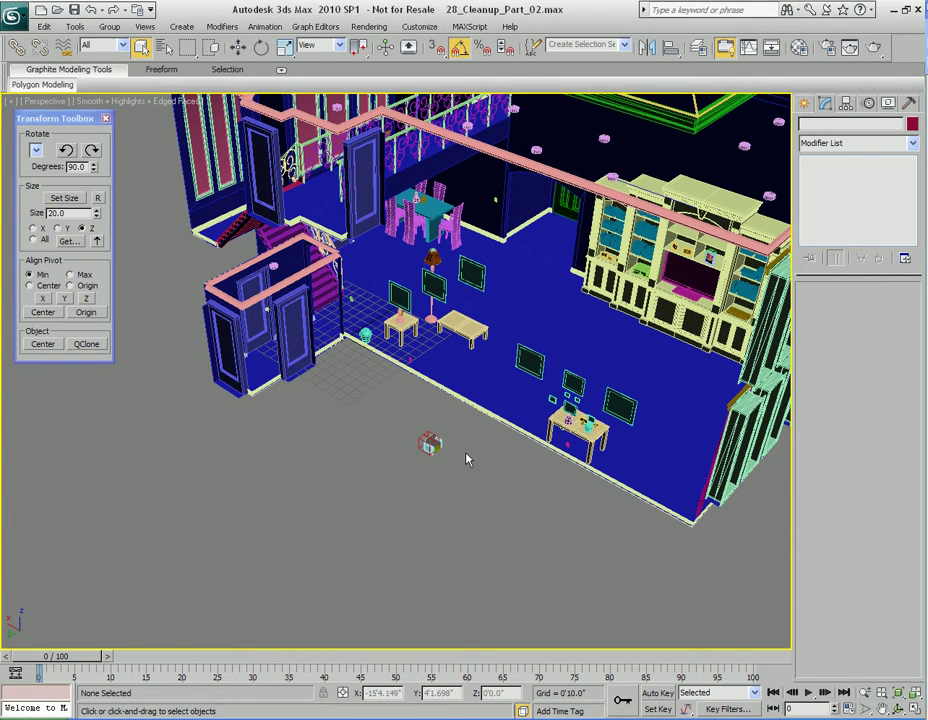
- Inherit the Sofa.maxc container into the scene
click(76, 28)
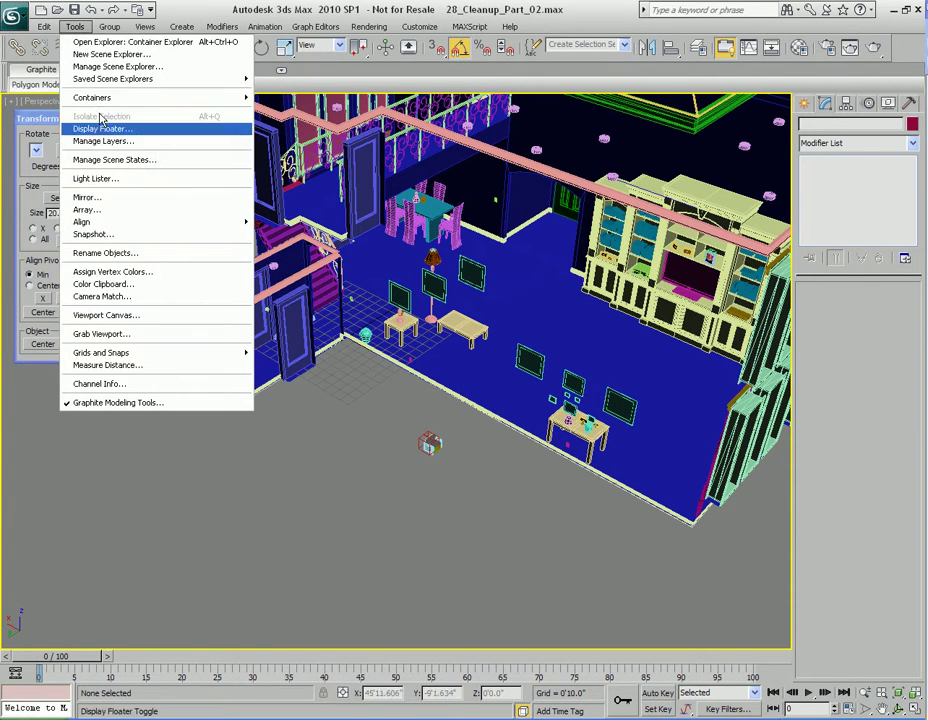
mouse_move(219, 101)
click(290, 101)
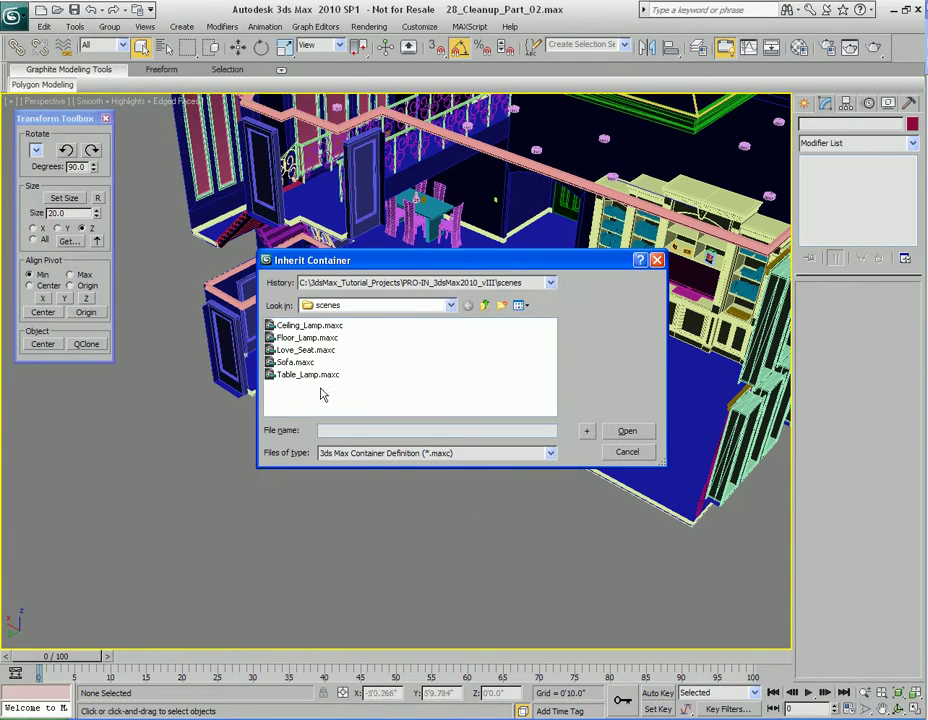
double_click(300, 363)
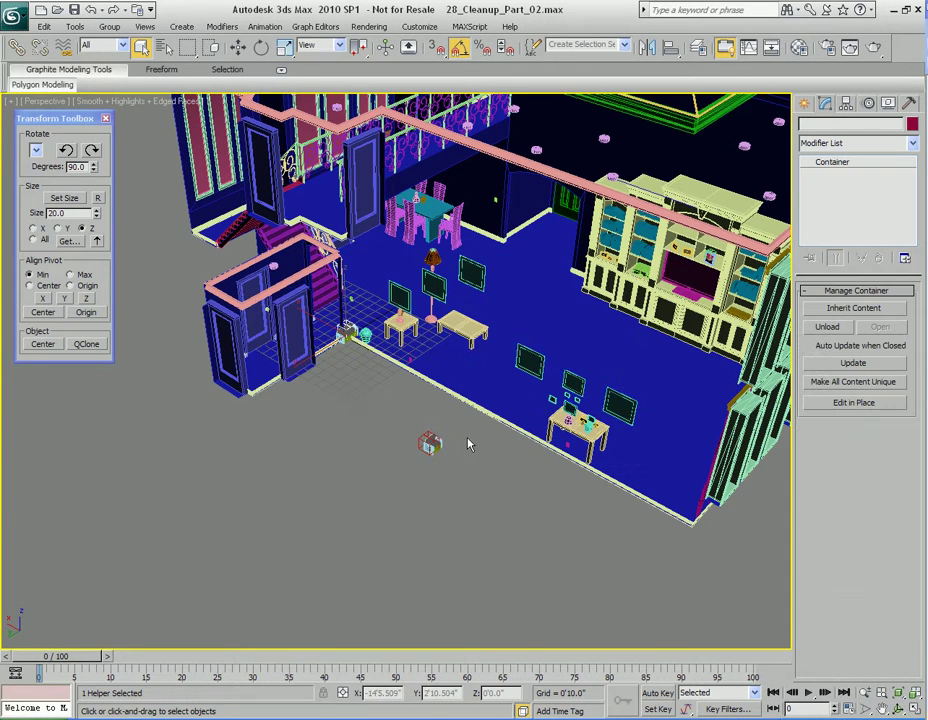
- Move the sofa container out of the room and place it beside the love seat
alt+middle_drag(464, 438, 360, 404)
key(w)
drag(306, 367, 500, 446)
middle_drag(588, 468, 437, 462)
scroll(460, 489, up, 5)
scroll(441, 449, up, 5)
middle_drag(344, 463, 445, 466)
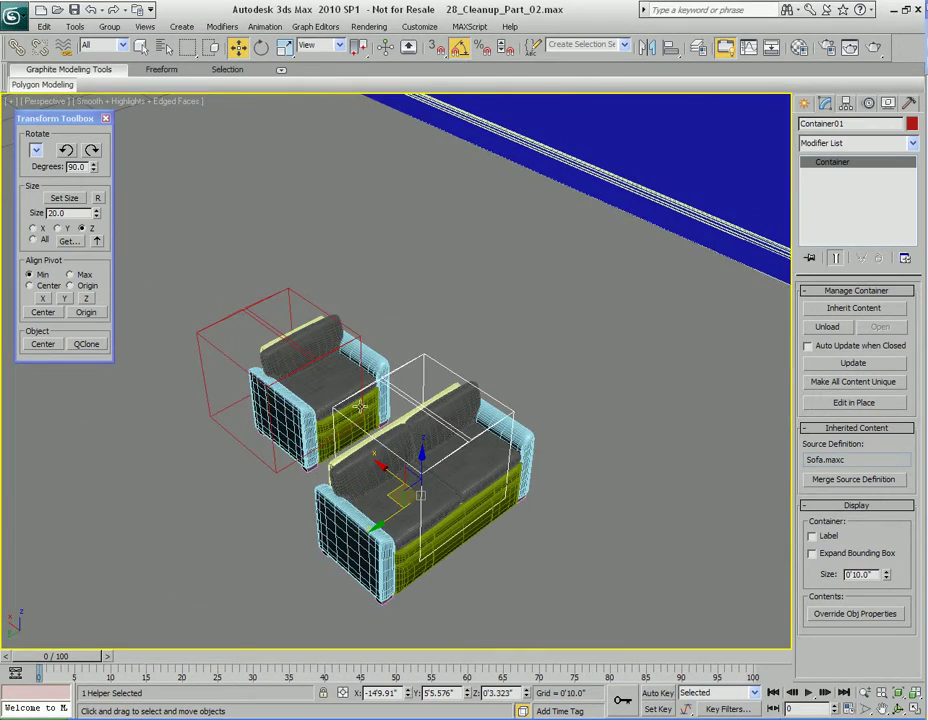
- Select the love seat and sofa containers together and scale them up to suit the room's furniture
click(343, 343)
ctrl+click(406, 366)
scroll(390, 437, down, 6)
alt+middle_drag(392, 515, 412, 497)
scroll(420, 468, up, 6)
scroll(420, 461, down, 4)
key(r)
scroll(443, 491, up, 4)
scroll(443, 491, down, 2)
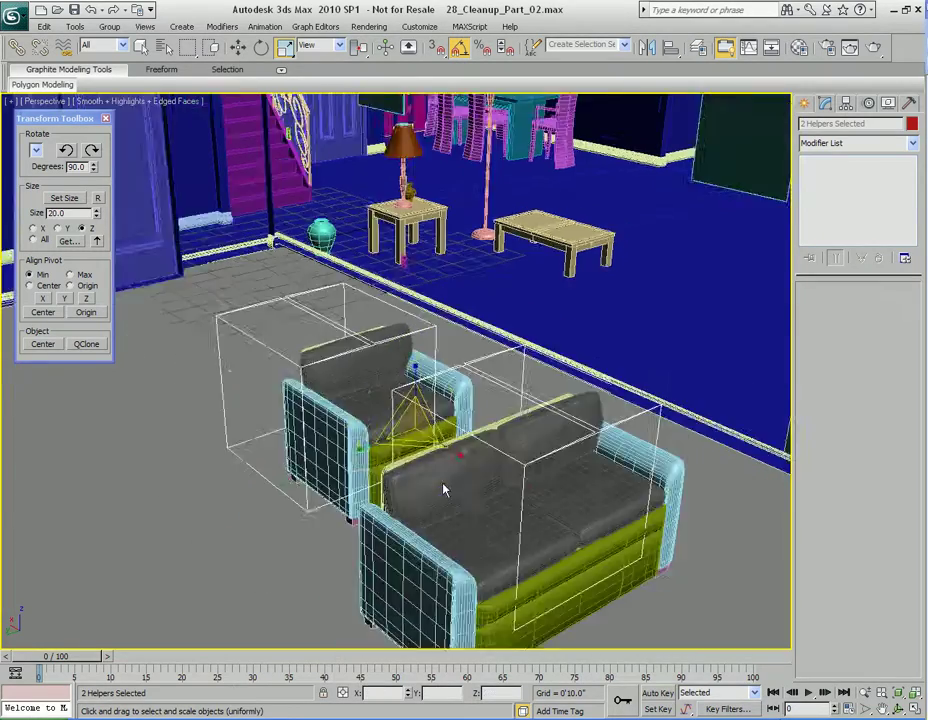
scroll(452, 542, down, 4)
scroll(446, 482, up, 2)
alt+middle_drag(412, 467, 444, 479)
drag(402, 389, 403, 330)
- Raise both seating containers vertically so they stand higher relative to the room's floor
scroll(549, 418, down, 3)
alt+middle_drag(549, 418, 578, 392)
scroll(590, 466, down, 2)
scroll(523, 411, up, 5)
key(w)
drag(373, 396, 372, 316)
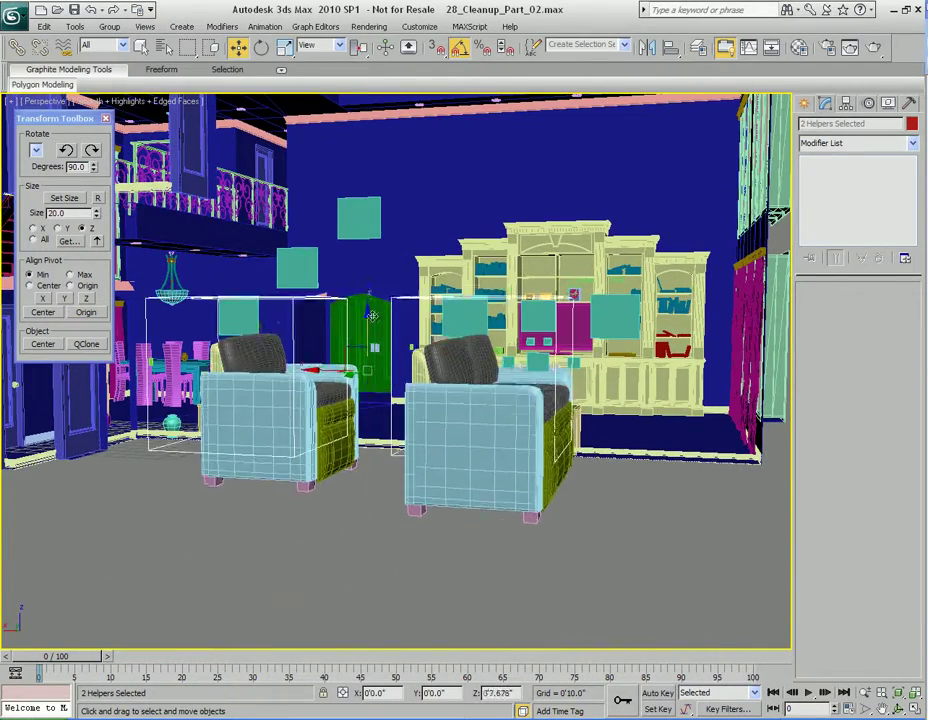
- In the front view, shift both containers sideways past the curtain wall and raise their feet to floor level
key(f)
key(z)
middle_drag(406, 480, 465, 443)
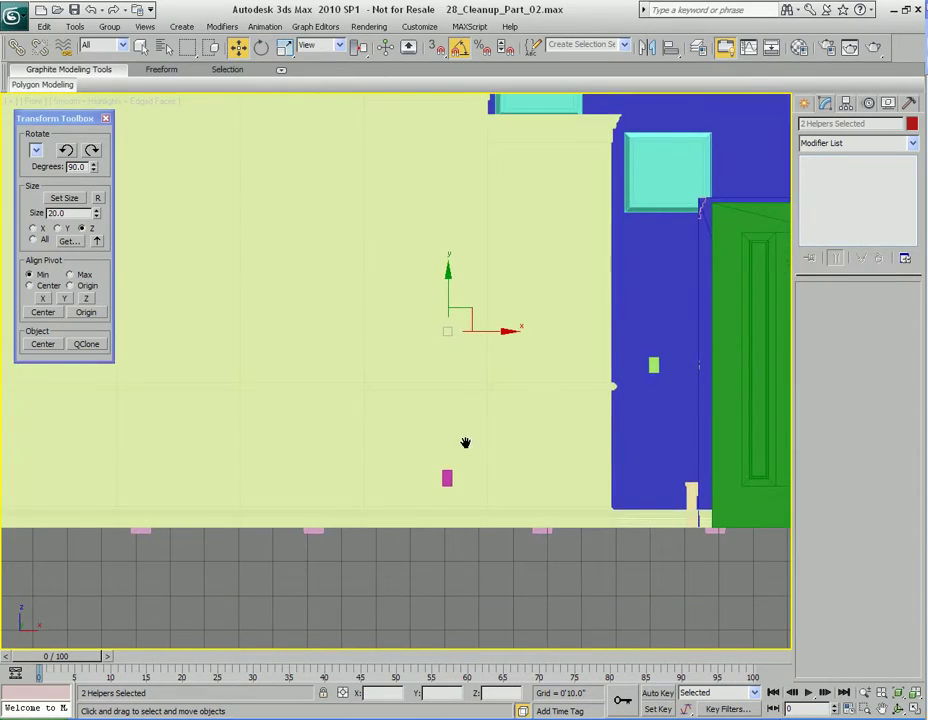
scroll(465, 443, down, 8)
scroll(361, 481, up, 4)
middle_drag(407, 432, 368, 452)
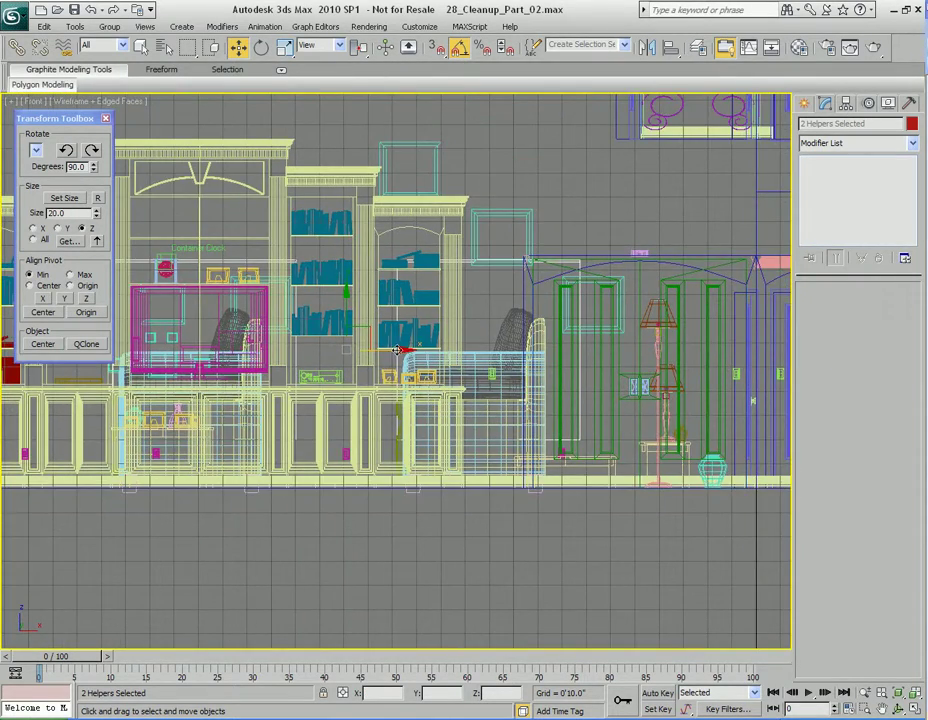
middle_drag(185, 503, 602, 494)
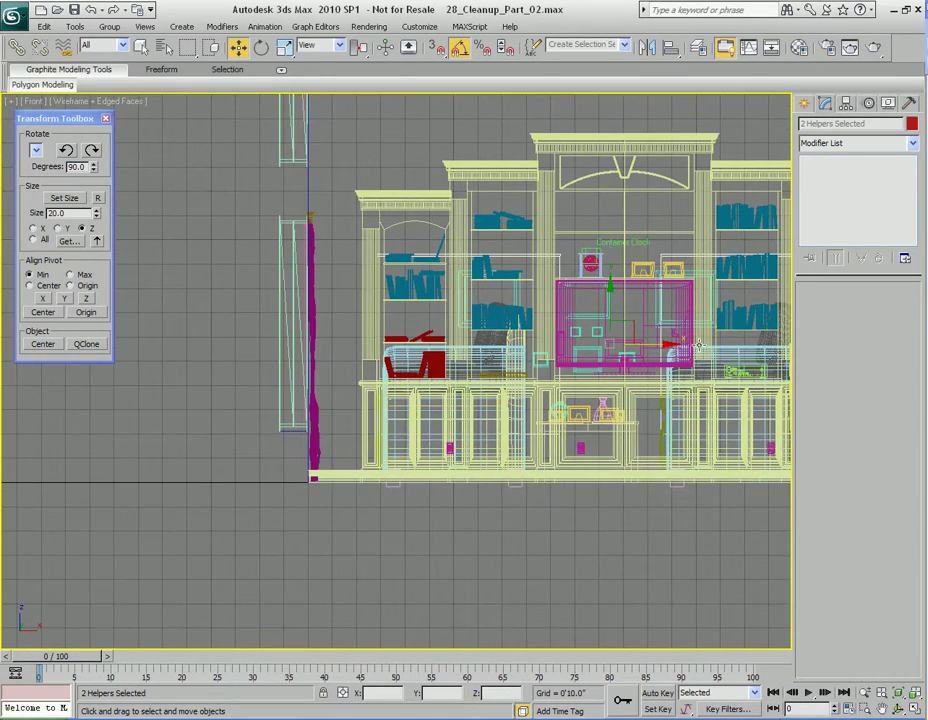
drag(653, 343, 444, 340)
scroll(335, 439, up, 2)
middle_drag(335, 439, 448, 441)
drag(541, 257, 541, 243)
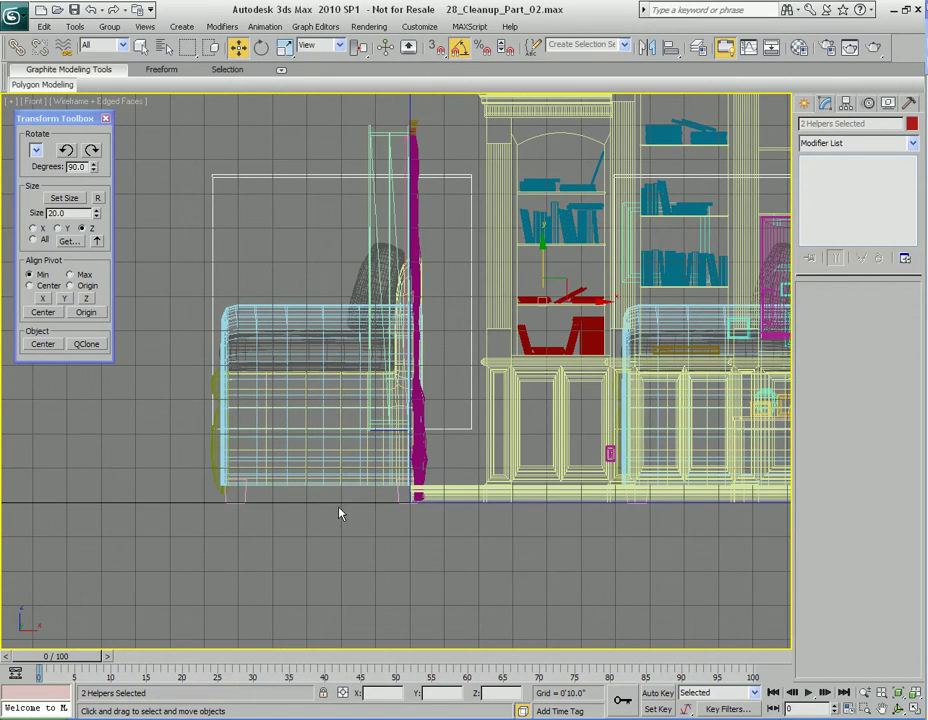
- Fine-tune the vertical position of both containers so the sofa feet rest exactly on the floor line
scroll(355, 516, down, 4)
scroll(405, 540, up, 2)
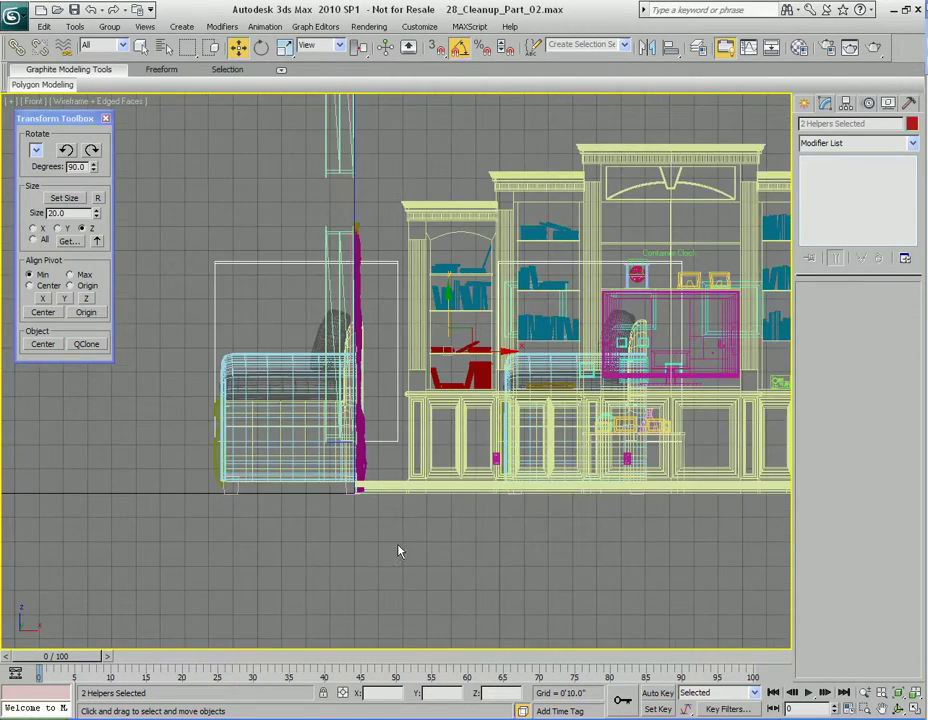
scroll(396, 548, up, 2)
middle_drag(380, 556, 428, 514)
drag(519, 252, 519, 253)
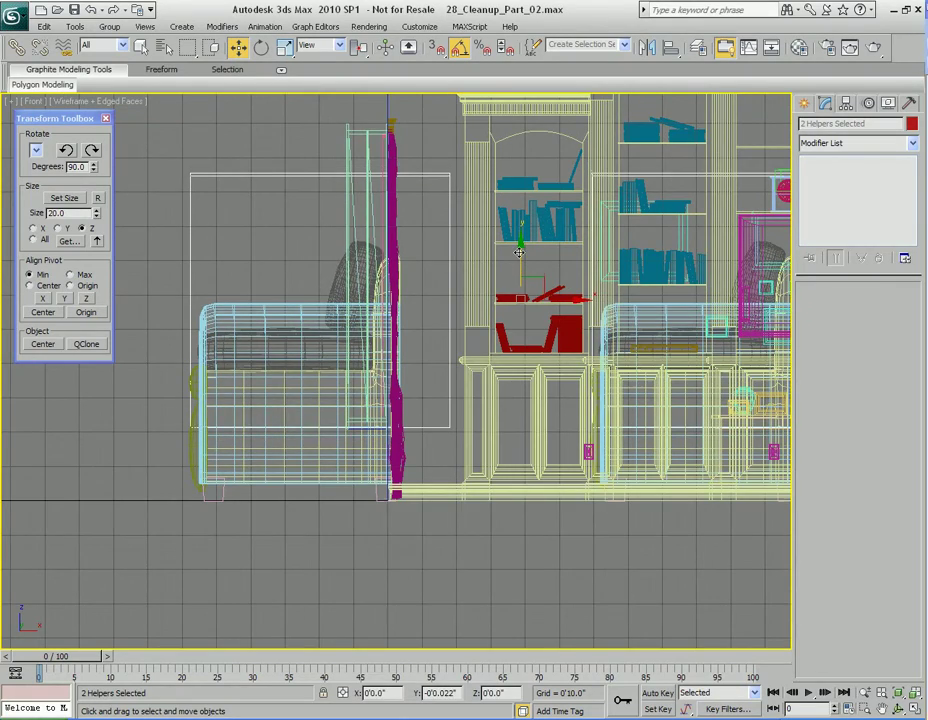
- In a shaded perspective view, move both seating containers into the living room
key(p)
alt+middle_drag(290, 522, 474, 548)
key(F3)
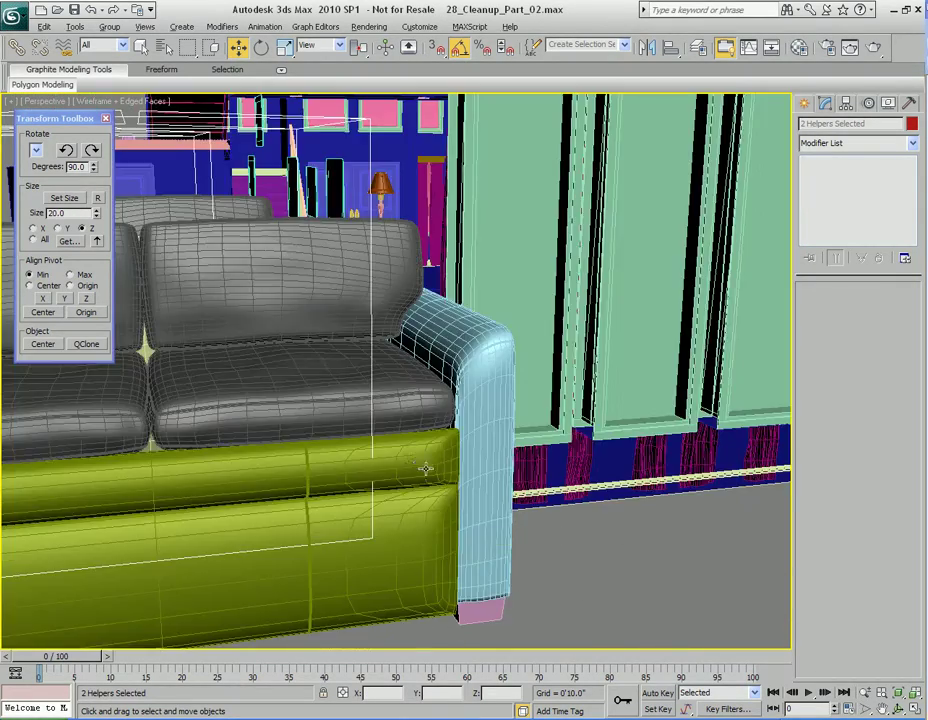
scroll(425, 468, down, 5)
alt+middle_drag(425, 468, 460, 493)
scroll(460, 493, down, 4)
alt+middle_drag(394, 460, 446, 540)
scroll(497, 503, up, 3)
scroll(443, 516, up, 4)
drag(566, 457, 253, 402)
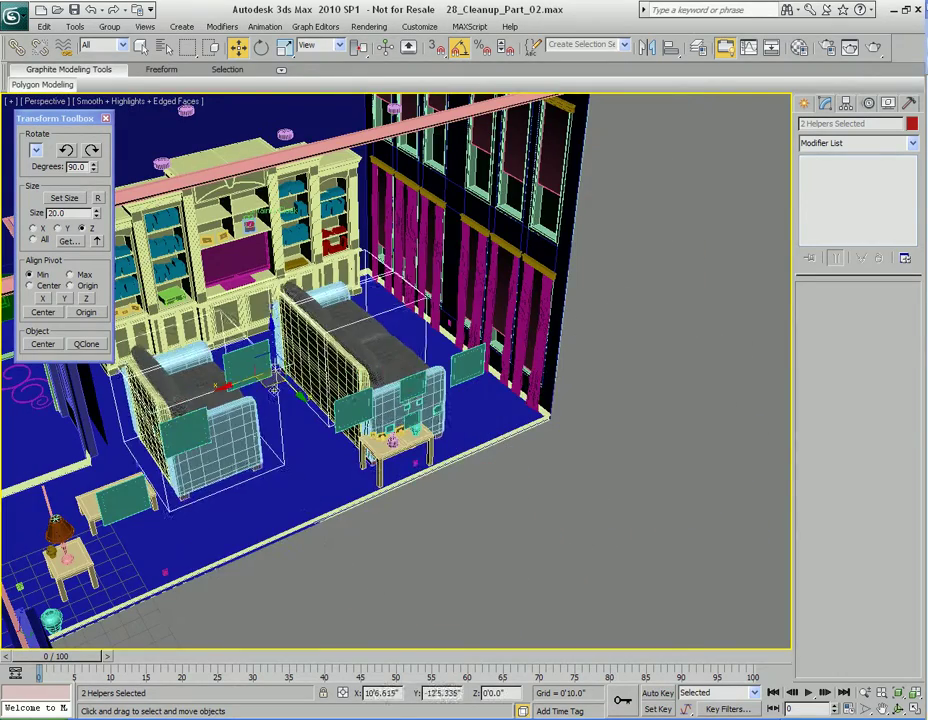
- Rotate both seating containers so that they face the entertainment center
alt+middle_drag(182, 472, 474, 447)
key(e)
drag(441, 429, 474, 421)
alt+middle_drag(470, 422, 402, 372)
key(r)
scroll(464, 401, up, 3)
- Reposition the rotated sofa and love seat on the living room floor in front of the entertainment center
key(w)
drag(527, 248, 518, 313)
scroll(519, 428, down, 4)
mouse_move(519, 428)
alt+middle_down()
mouse_move(499, 425)
mouse_move(499, 439)
mouse_move(513, 430)
alt+middle_up()
scroll(499, 439, up, 3)
- Move both containers toward the picture wall, leaving open floor in front of the entertainment center
key(shift+z)
key(shift+z)
key(shift+z)
key(shift+z)
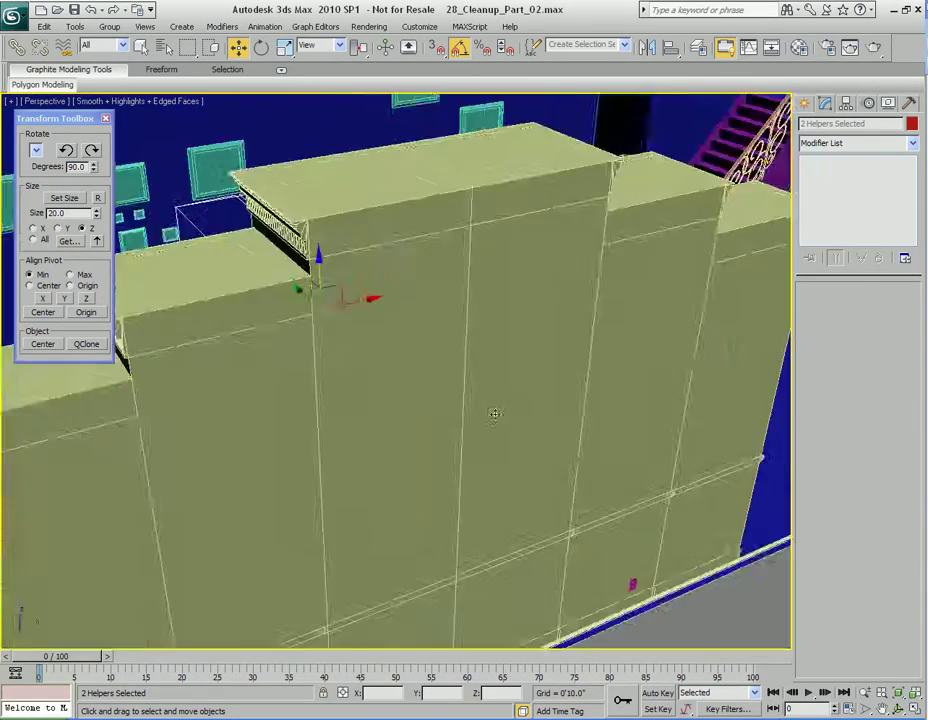
key(shift+z)
key(shift+z)
key(shift+z)
key(shift+z)
key(q)
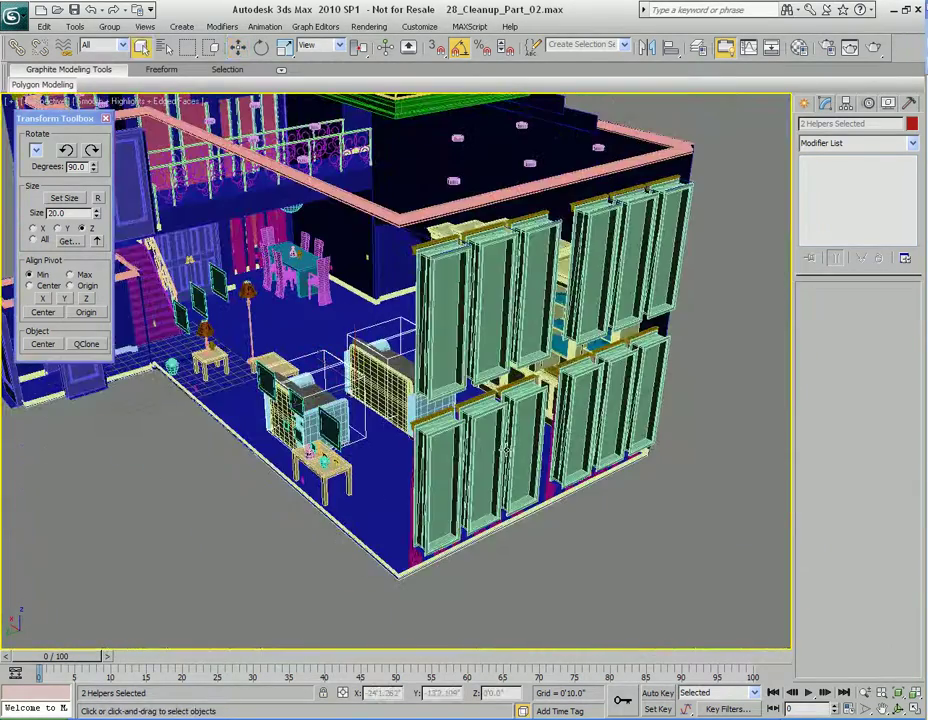
key(shift+z)
key(shift+z)
key(shift+z)
key(shift+z)
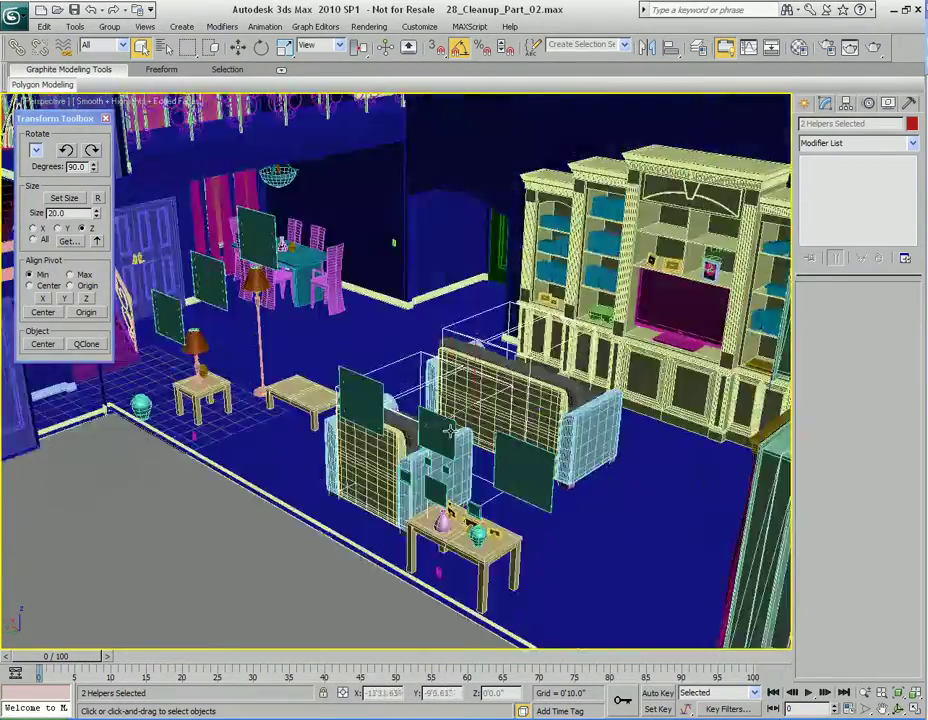
key(shift+z)
key(shift+z)
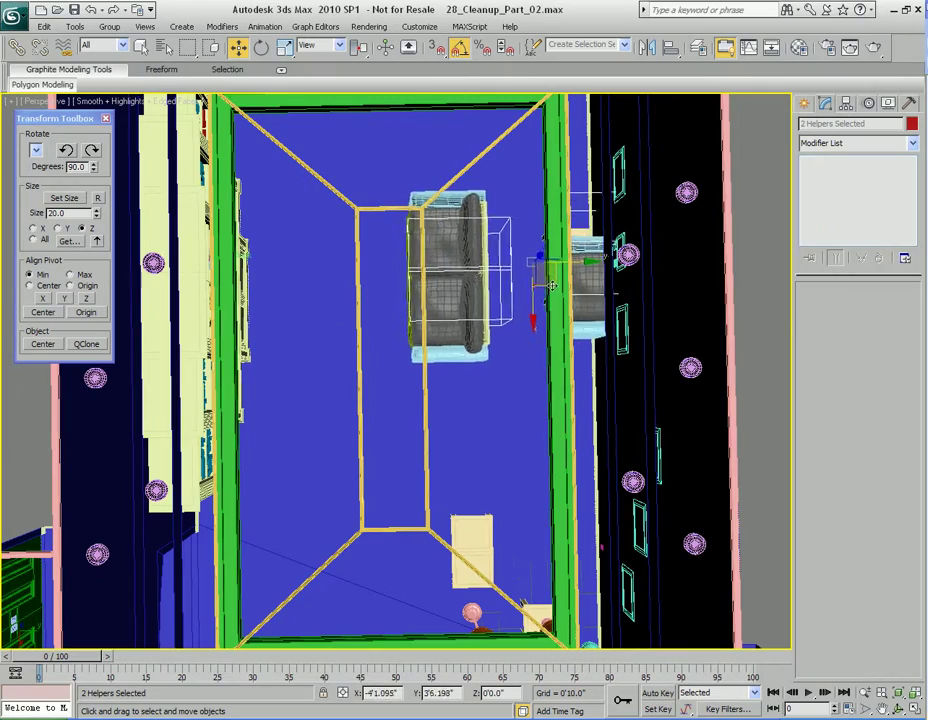
alt+middle_drag(563, 311, 438, 453)
scroll(518, 410, up, 4)
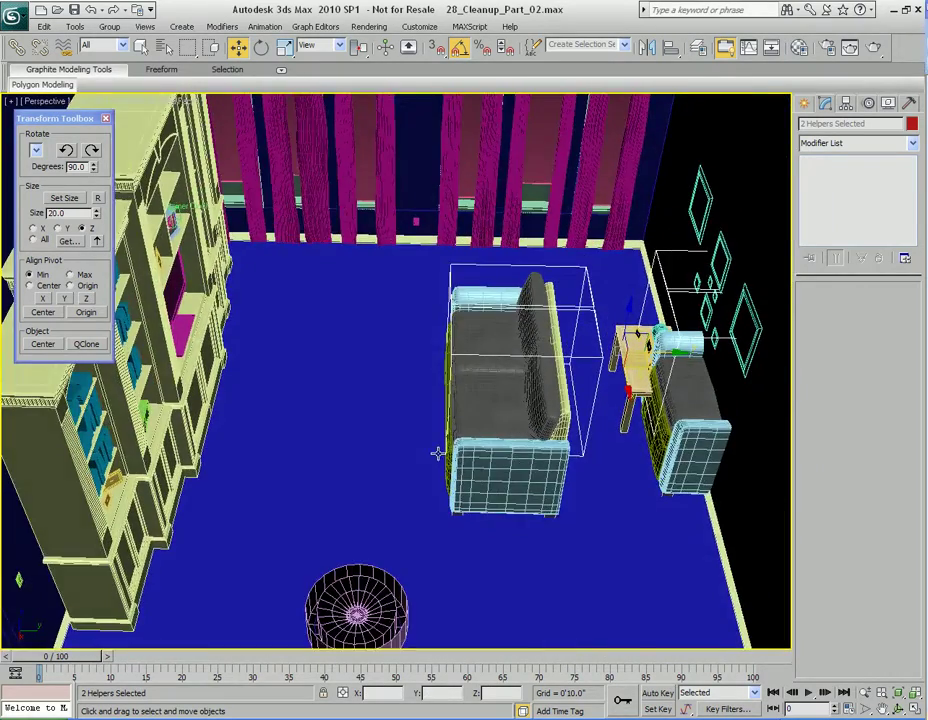
- Scale both seating containers down uniformly to about 78 percent
key(shift+z)
key(shift+z)
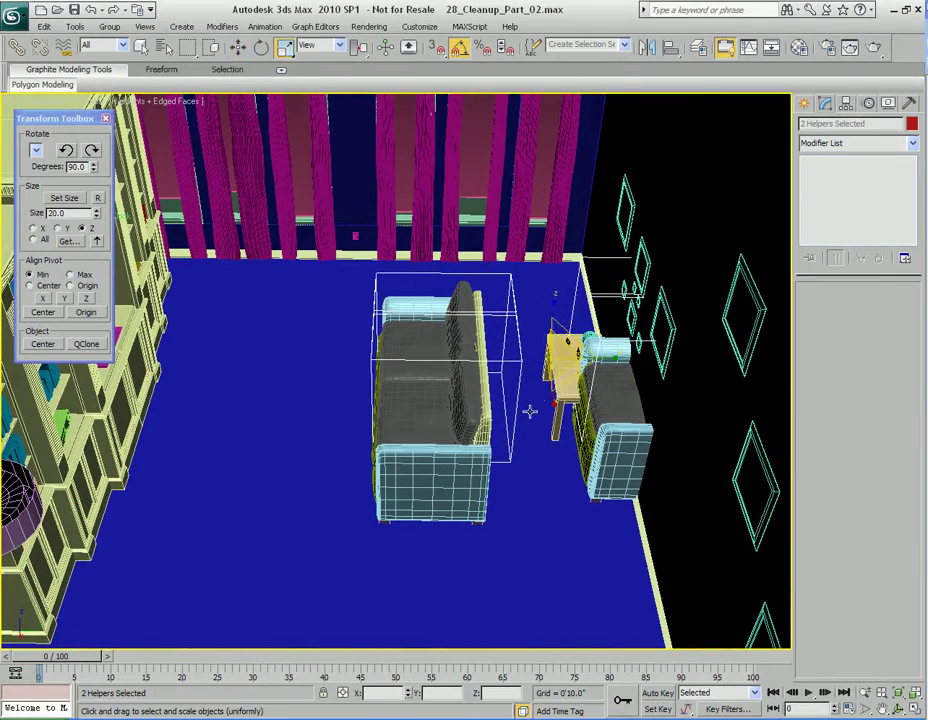
drag(558, 357, 554, 379)
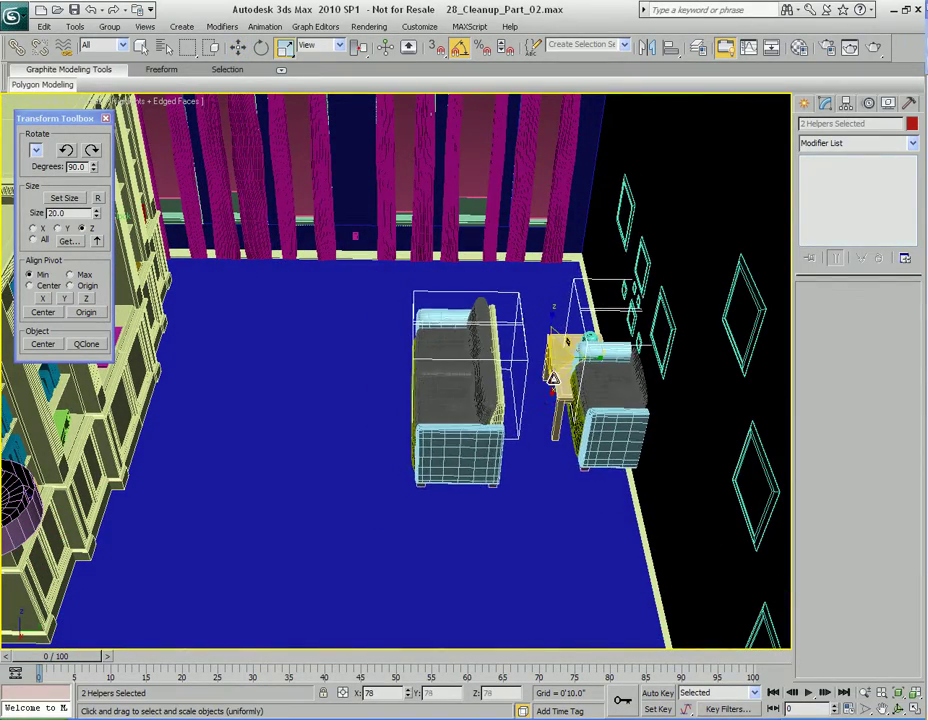
- Reduce the height of both seating containers with a non-uniform scale along the Z axis
key(shift+z)
key(shift+z)
key(shift+z)
key(shift+z)
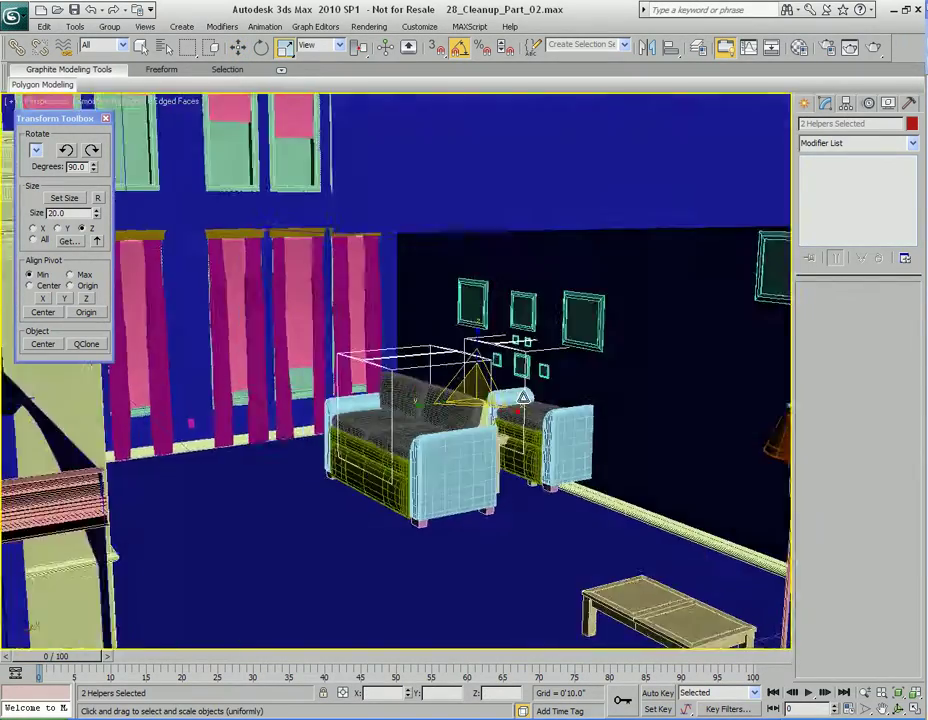
key(shift+z)
key(shift+z)
key(shift+z)
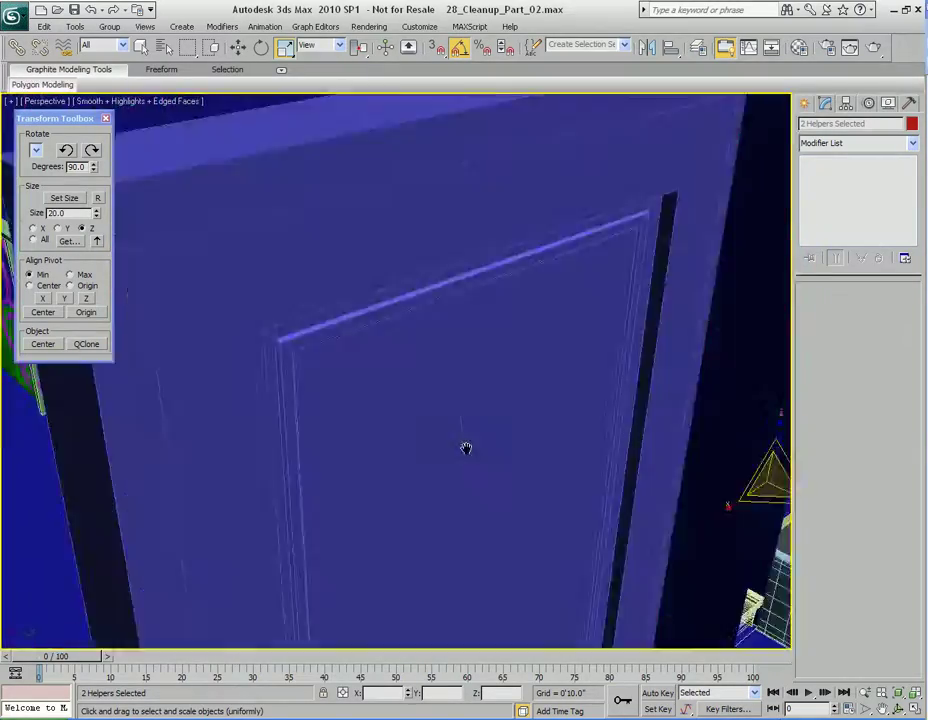
key(shift+z)
key(shift+z)
key(shift+z)
key(shift+z)
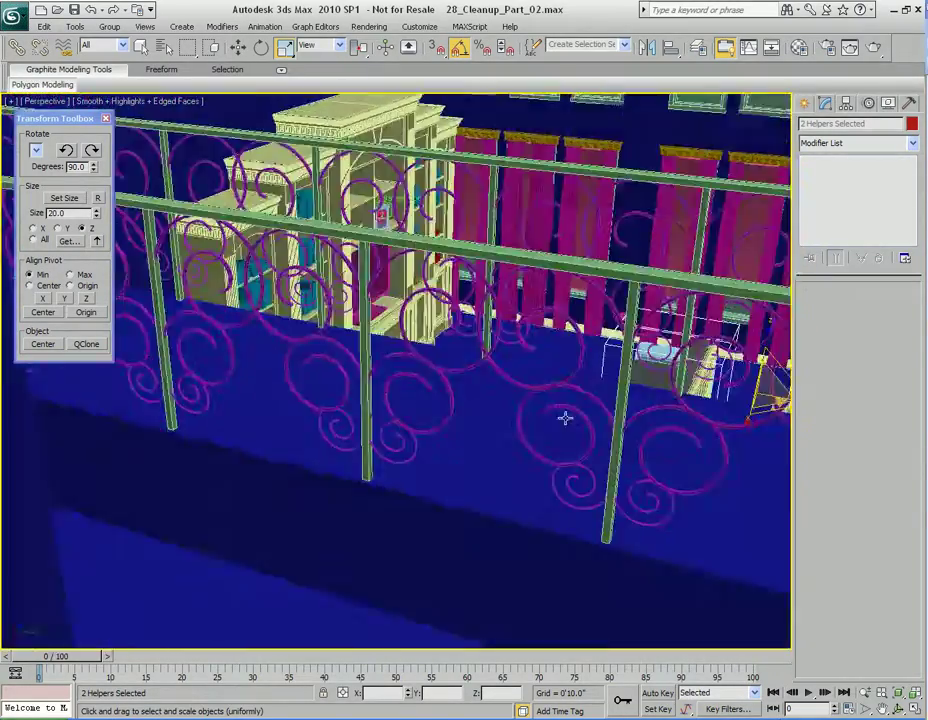
key(shift+z)
key(shift+z)
key(shift+z)
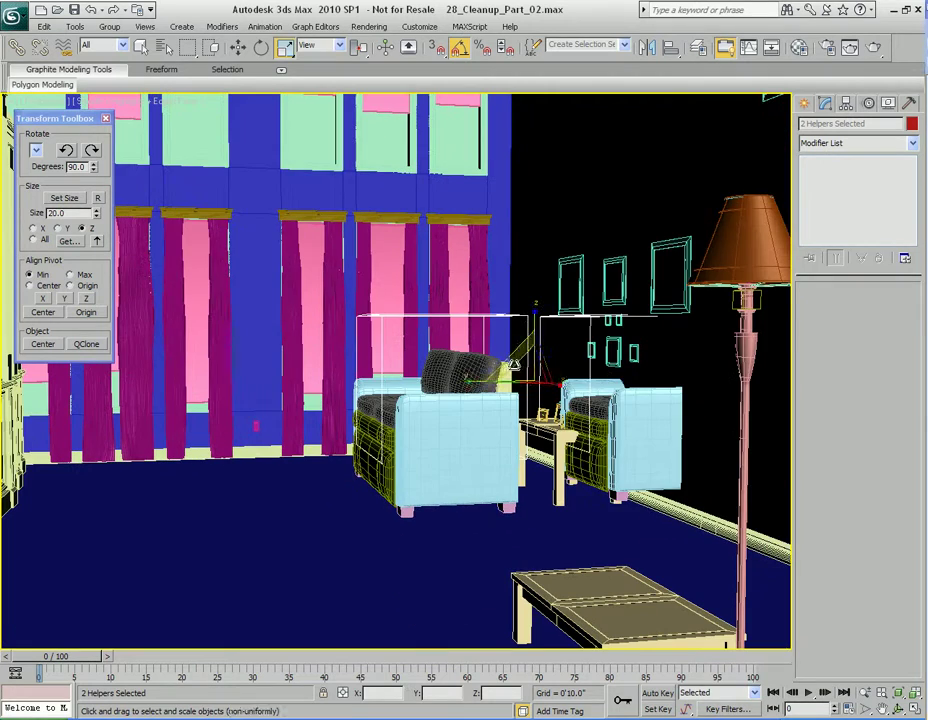
drag(534, 323, 534, 343)
key(shift+z)
key(shift+z)
key(shift+z)
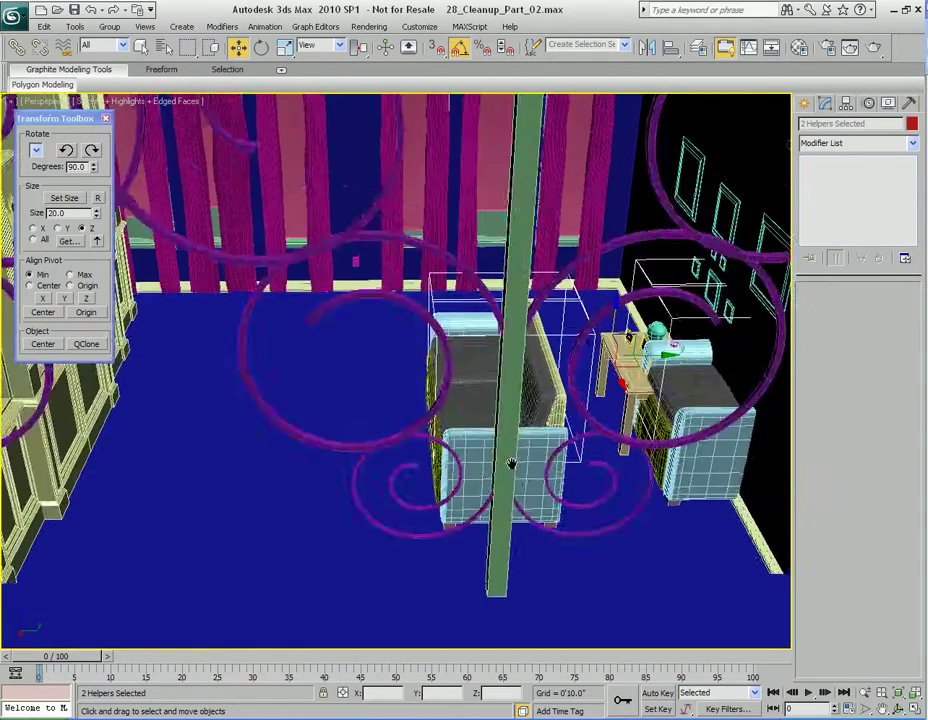
- Select only the sofa container and move it away from the love seat toward the entertainment center
click(612, 324)
middle_drag(586, 374, 533, 396)
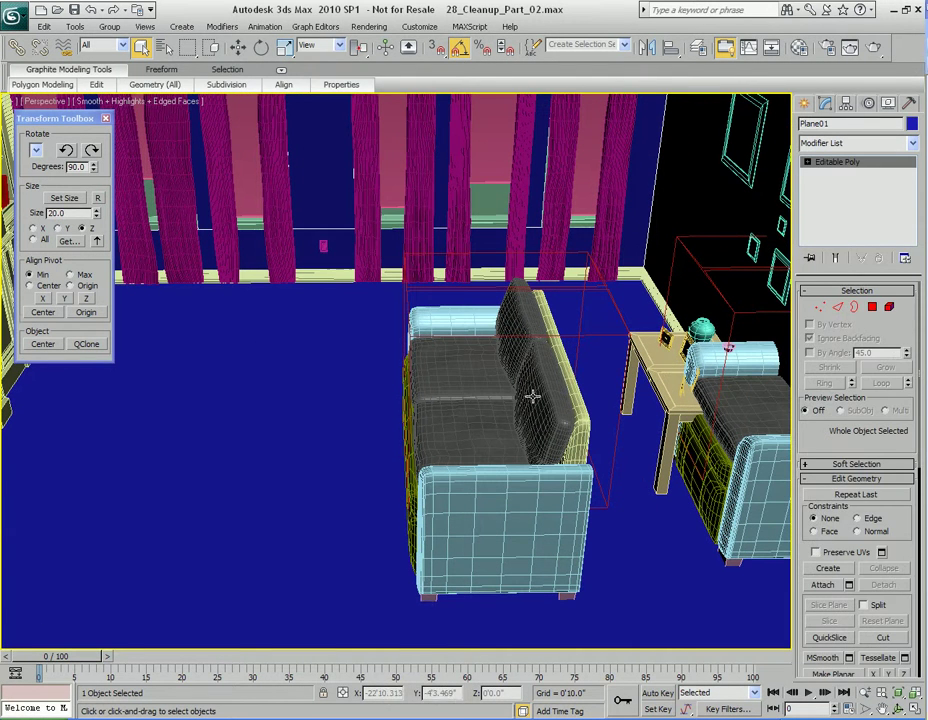
click(586, 289)
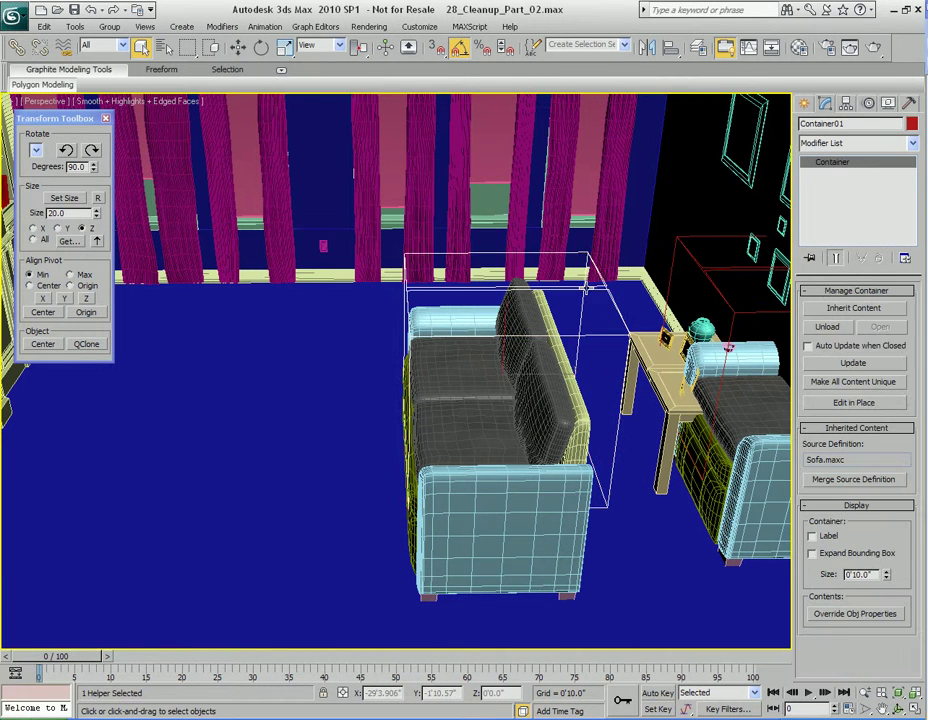
drag(540, 453, 502, 452)
- Select only the love seat container and move it past the far end of the sofa, toward the curtained windows
alt+middle_drag(440, 416, 520, 412)
key(q)
click(675, 312)
click(674, 313)
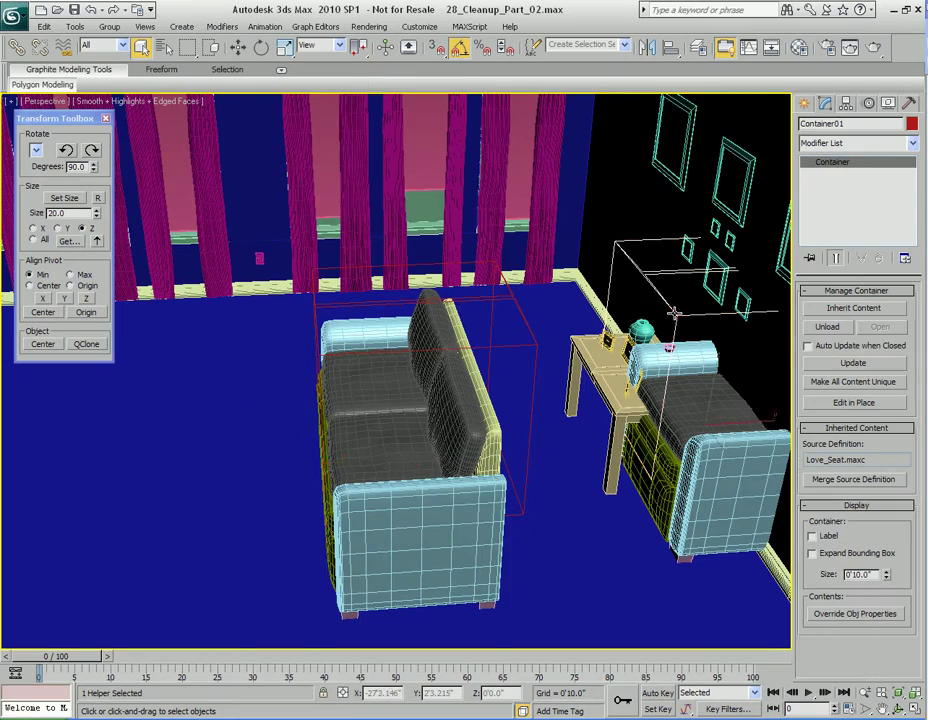
middle_drag(540, 331, 527, 407)
drag(723, 501, 300, 369)
middle_drag(300, 372, 386, 364)
- Rotate the love seat container about the Z axis so its back faces the curtained windows
key(e)
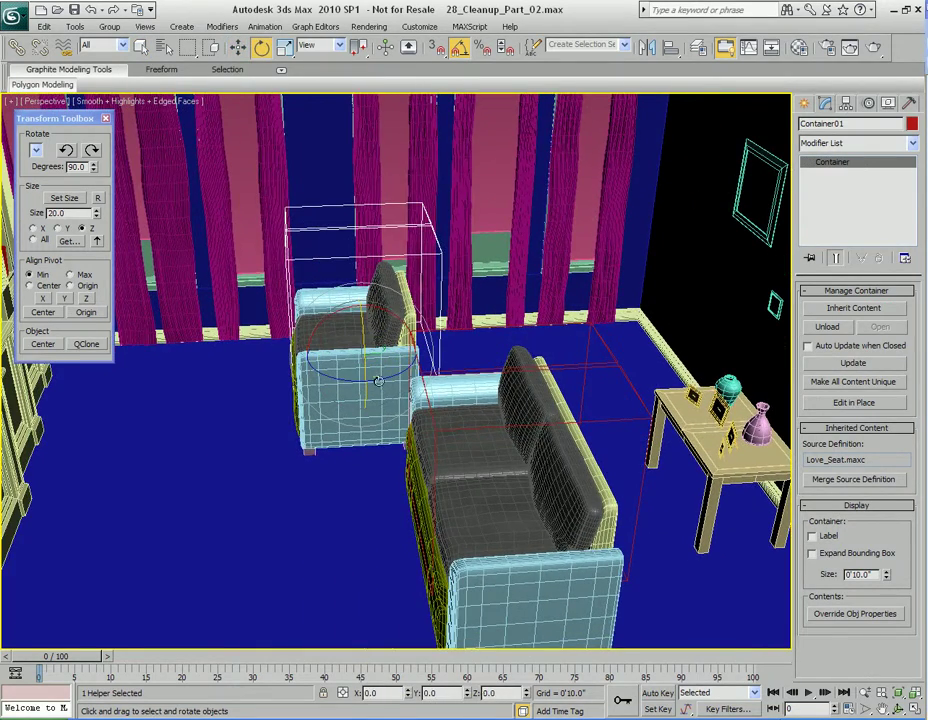
drag(377, 381, 273, 386)
key(w)
key(e)
key(w)
key(e)
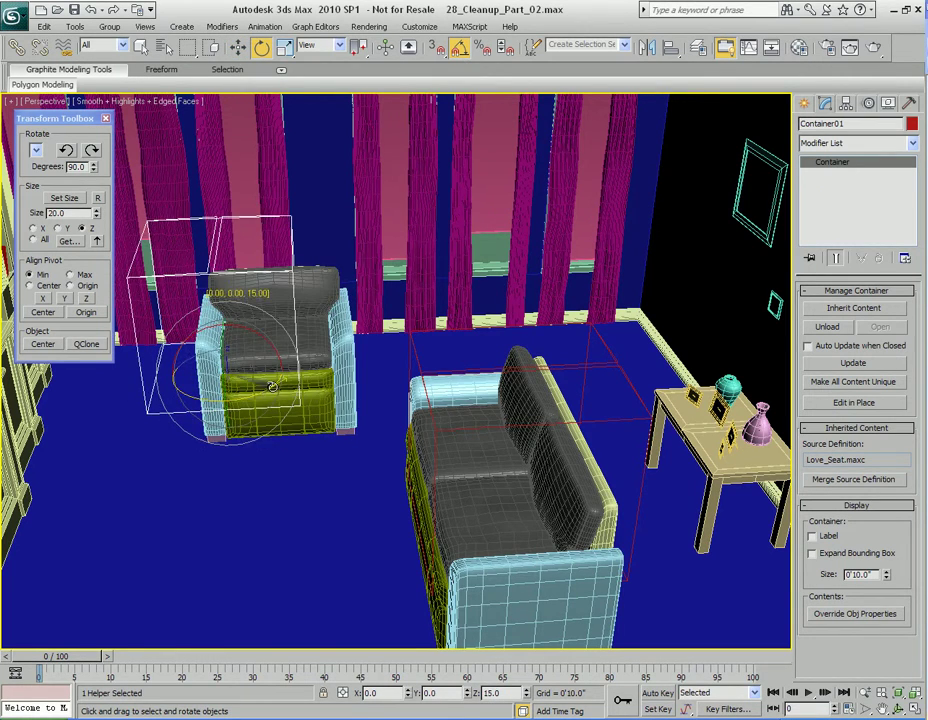
- Fine-tune the love seat's rotation and position on the open floor between the sofa and the windows
middle_drag(322, 394, 362, 377)
key(w)
mouse_move(275, 375)
mouse_down()
mouse_move(274, 389)
mouse_move(263, 386)
mouse_up()
alt+middle_drag(400, 373, 378, 385)
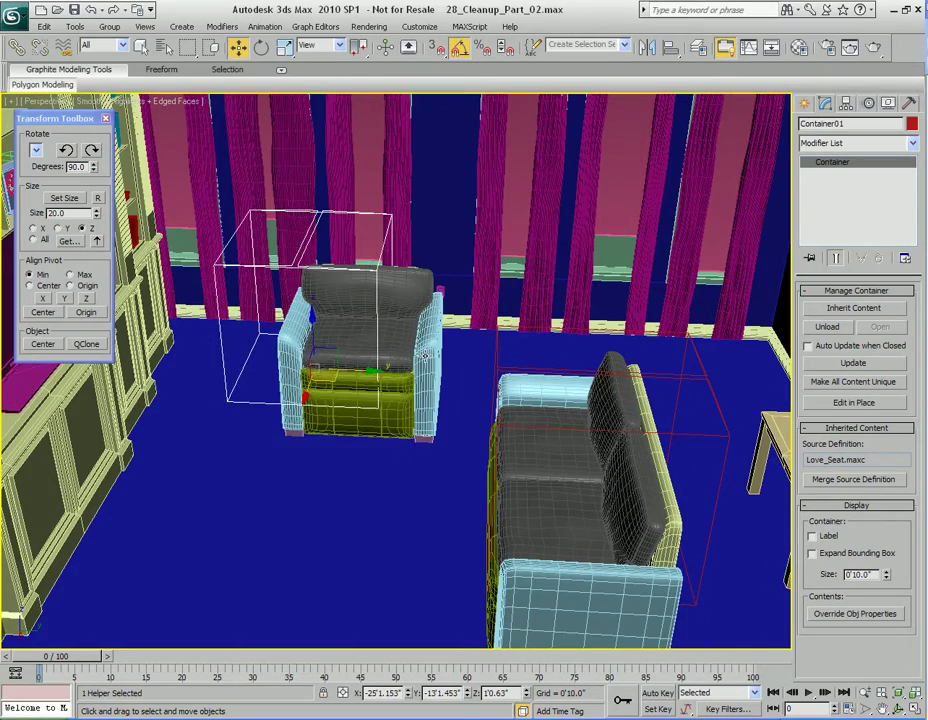
key(e)
drag(353, 393, 370, 365)
key(w)
alt+middle_drag(370, 365, 425, 367)
scroll(425, 367, up, 5)
drag(425, 367, 497, 378)
middle_drag(490, 377, 553, 327)
scroll(553, 327, down, 3)
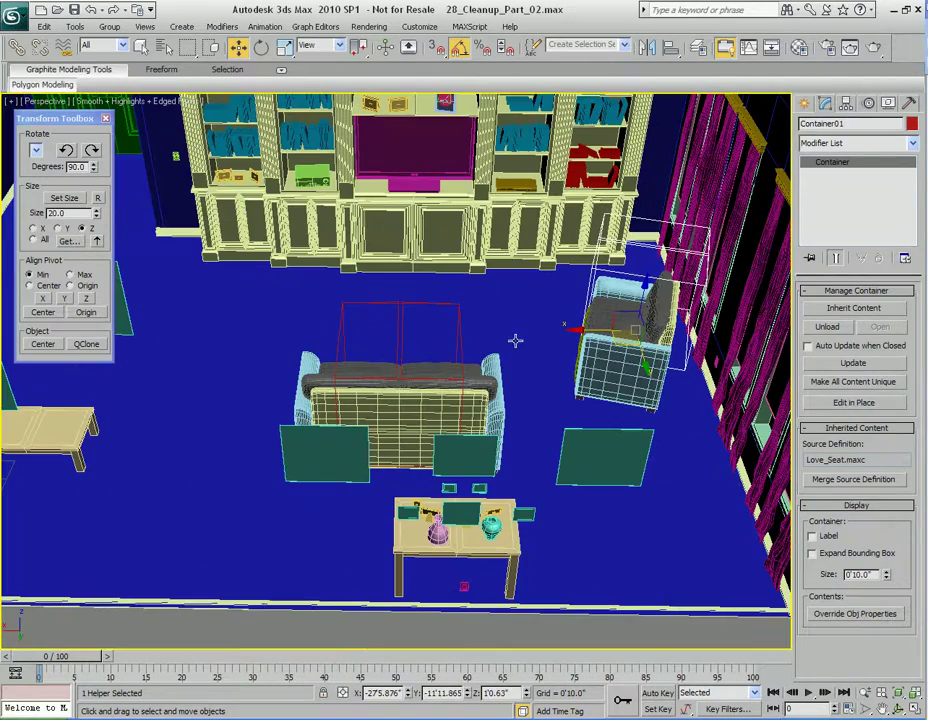
- Select the sofa container and nudge it sideways along the X axis toward the love seat
click(458, 310)
drag(344, 425, 360, 426)
alt+middle_drag(341, 412, 445, 403)
alt+middle_drag(381, 441, 408, 412)
middle_drag(408, 412, 428, 393)
- Select the side table against the picture wall and slide it along X until it is centered behind the sofa
scroll(475, 389, up, 3)
scroll(402, 392, up, 3)
key(q)
click(379, 388)
middle_drag(222, 350, 448, 371)
drag(410, 287, 491, 289)
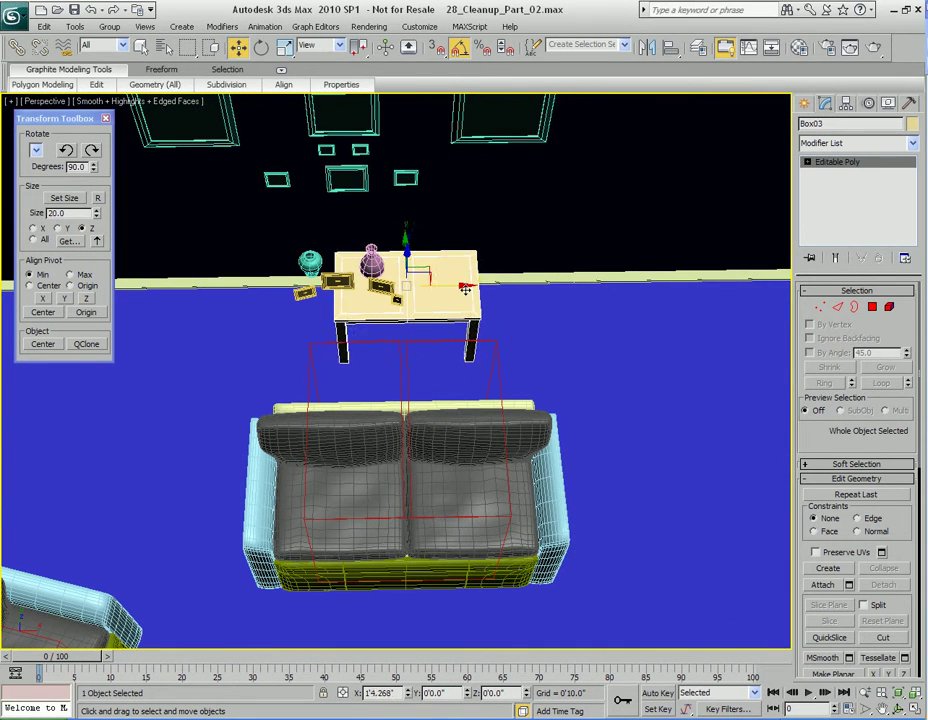
- Select both vases and all the small picture frames and slide them along X back onto the side table
key(q)
scroll(468, 354, up, 4)
middle_drag(469, 282, 456, 318)
middle_drag(456, 318, 453, 346)
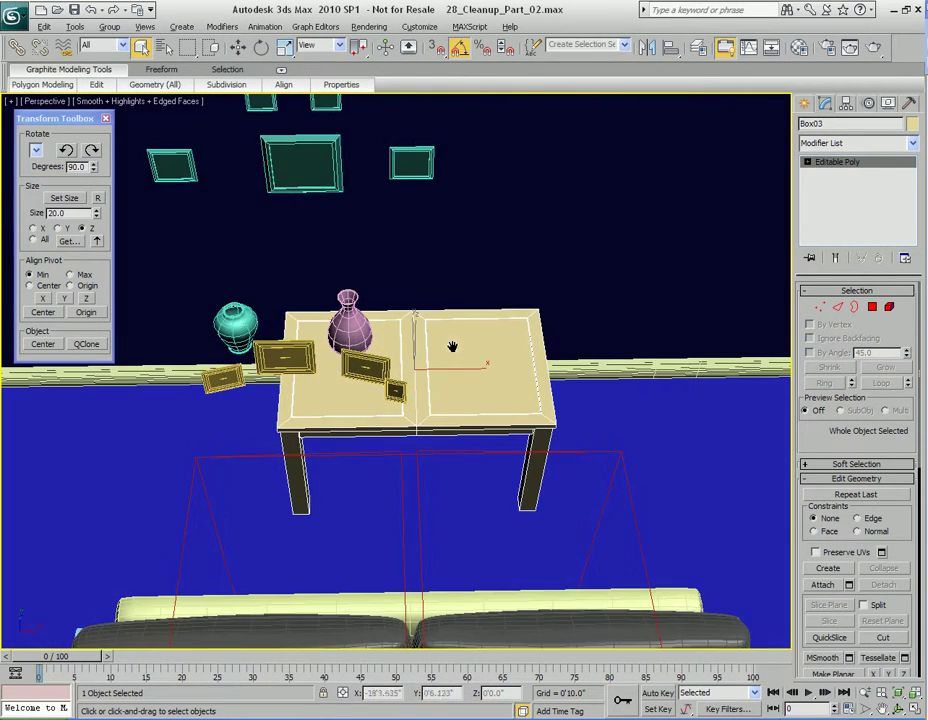
click(248, 330)
ctrl+click(285, 352)
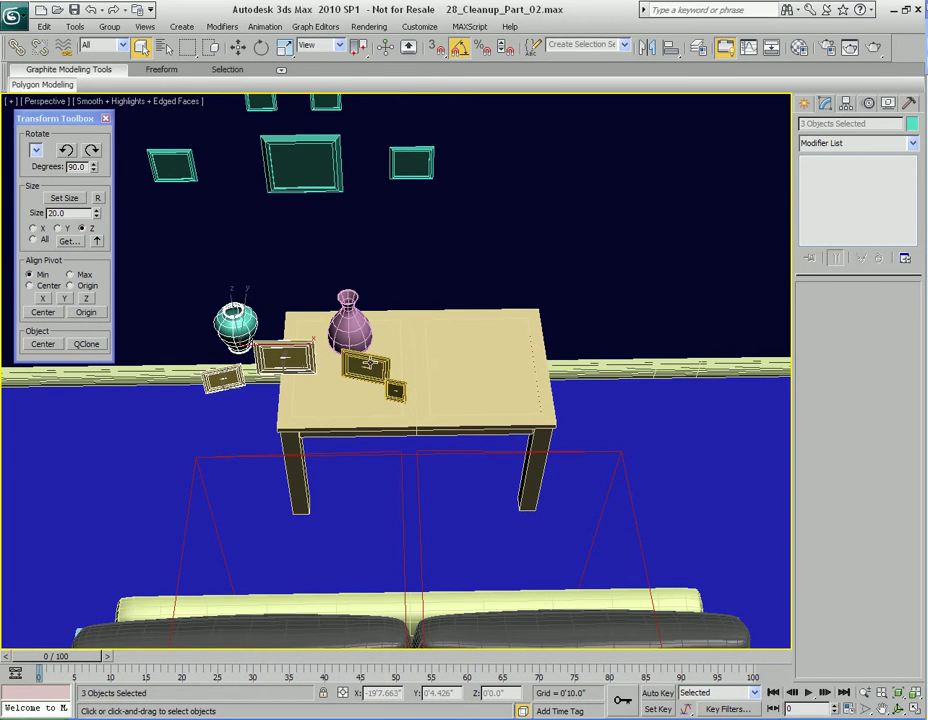
drag(394, 377, 494, 380)
- Select the eight wall pictures in wireframe display, return to shaded display and slide them along X to center them above the side table
scroll(405, 378, down, 3)
middle_drag(405, 288, 421, 356)
key(F3)
middle_drag(342, 304, 391, 324)
drag(257, 234, 461, 397)
drag(590, 416, 590, 416)
middle_drag(590, 416, 555, 409)
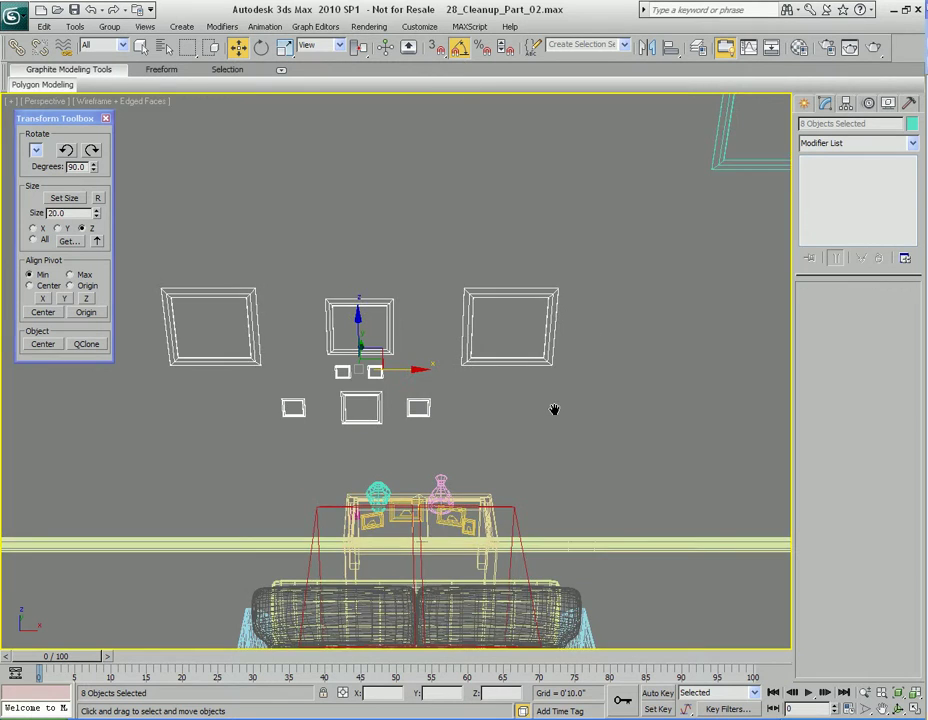
key(F3)
drag(401, 370, 470, 370)
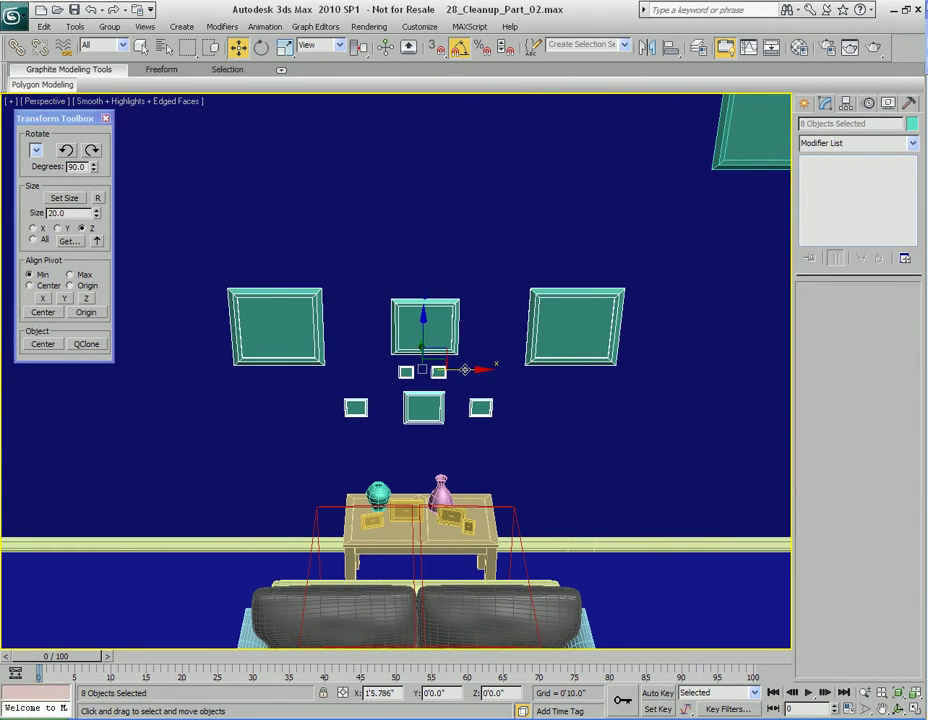
- Select the sofa container and move it about 5 inches along Y, away from the side table
mouse_move(511, 391)
alt+middle_down()
mouse_move(460, 404)
mouse_move(483, 421)
mouse_move(460, 452)
mouse_move(393, 379)
mouse_move(483, 356)
mouse_move(478, 317)
mouse_move(520, 381)
alt+middle_up()
key(q)
scroll(483, 356, up, 3)
scroll(478, 317, up, 3)
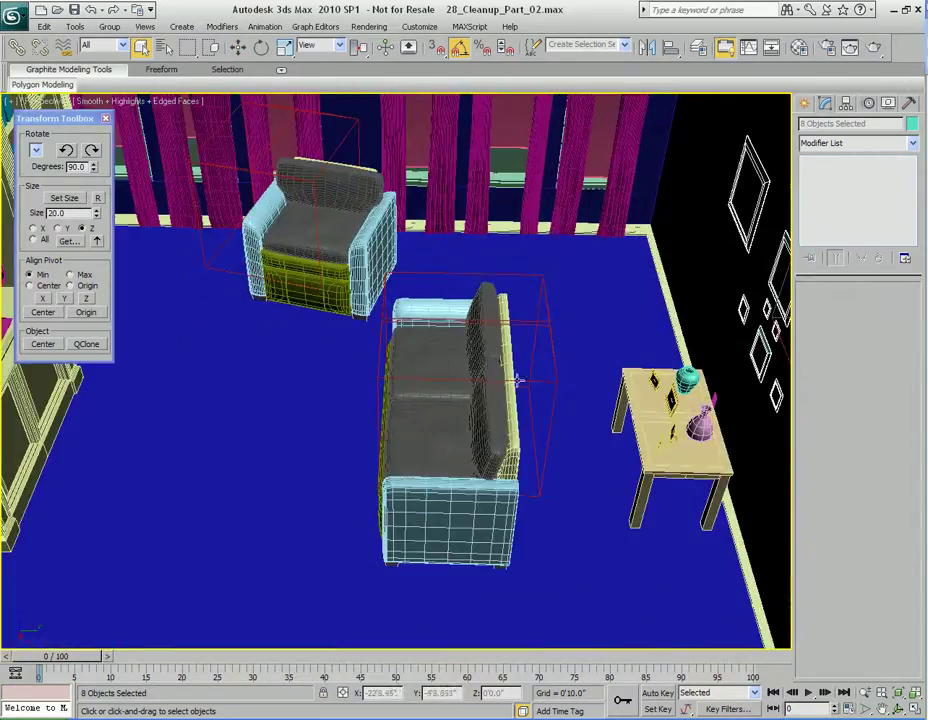
click(532, 319)
drag(512, 438, 495, 437)
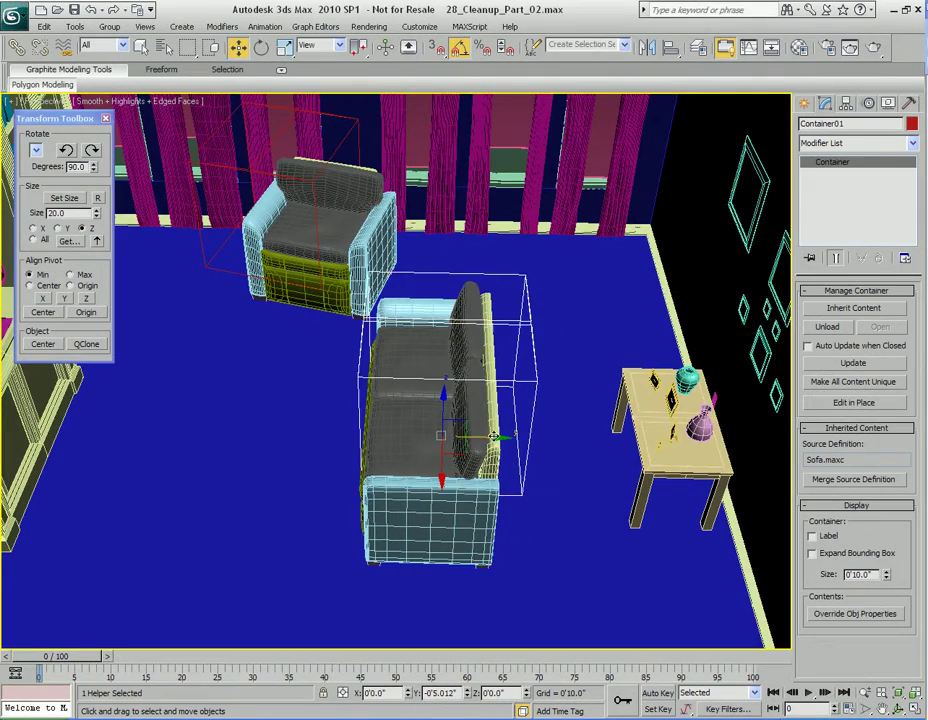
- Select the coffee table at the other end of the room and move it in front of the sofa, facing the entertainment center
alt+middle_drag(400, 427, 543, 326)
scroll(460, 389, up, 3)
key(shift+z)
key(shift+z)
key(shift+z)
key(shift+z)
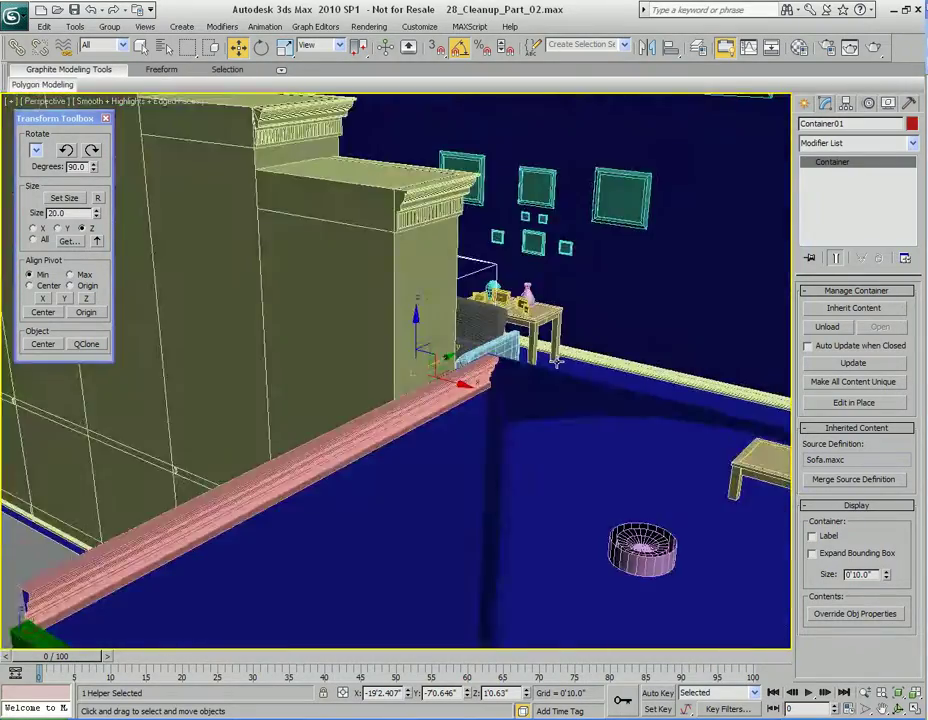
key(shift+z)
key(shift+z)
key(shift+z)
key(shift+z)
key(shift+z)
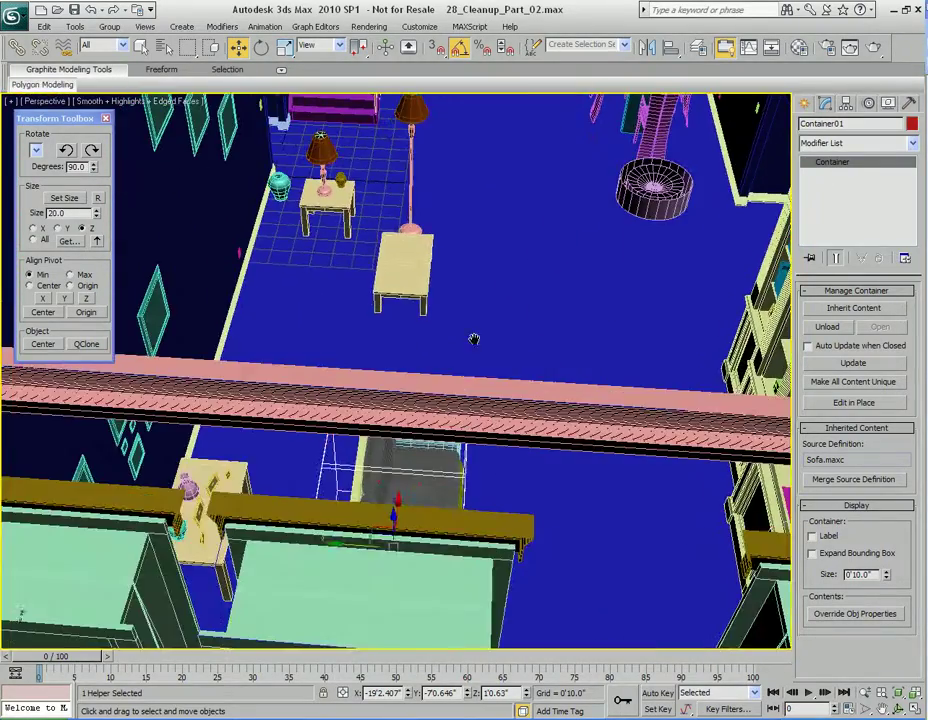
click(441, 288)
alt+middle_drag(441, 288, 282, 422)
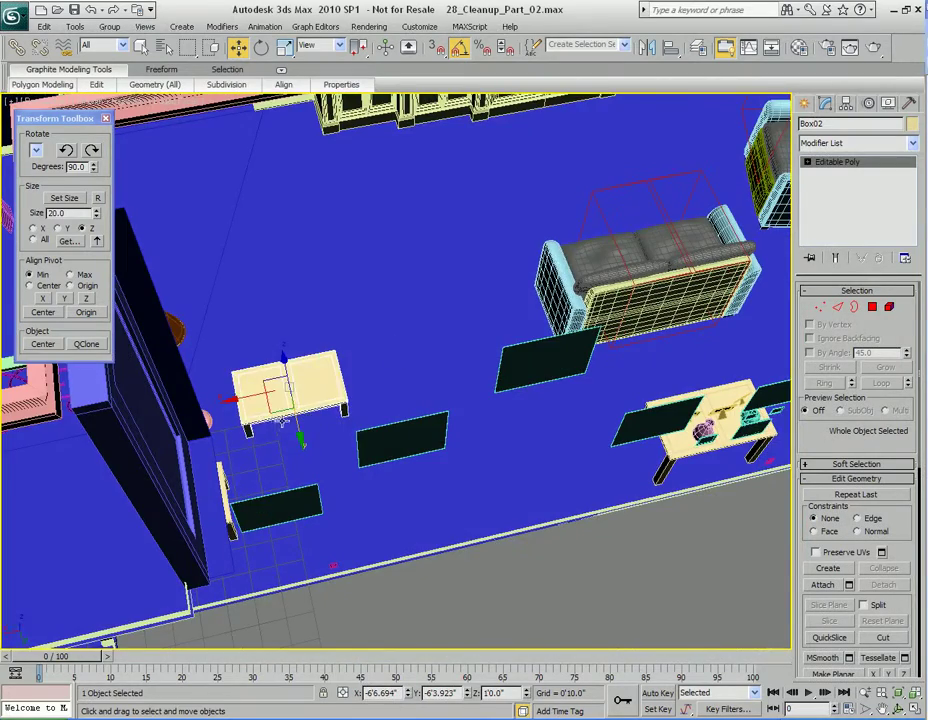
key(shift+z)
key(shift+z)
key(shift+z)
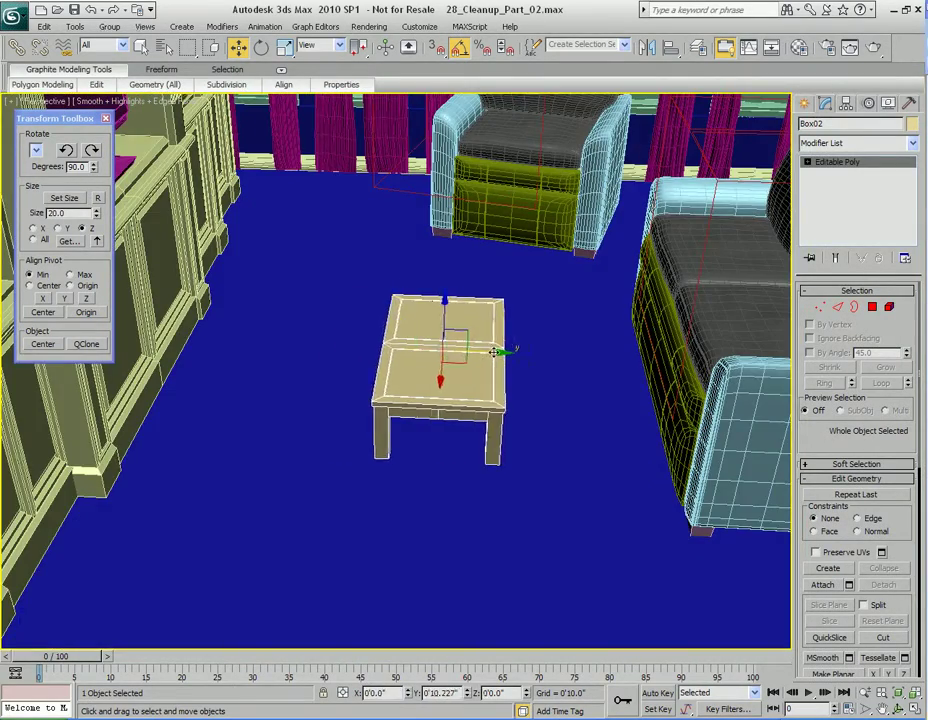
- Shift the coffee table about 3 inches along Y toward the sofa
key(shift+z)
key(shift+z)
key(shift+z)
key(shift+z)
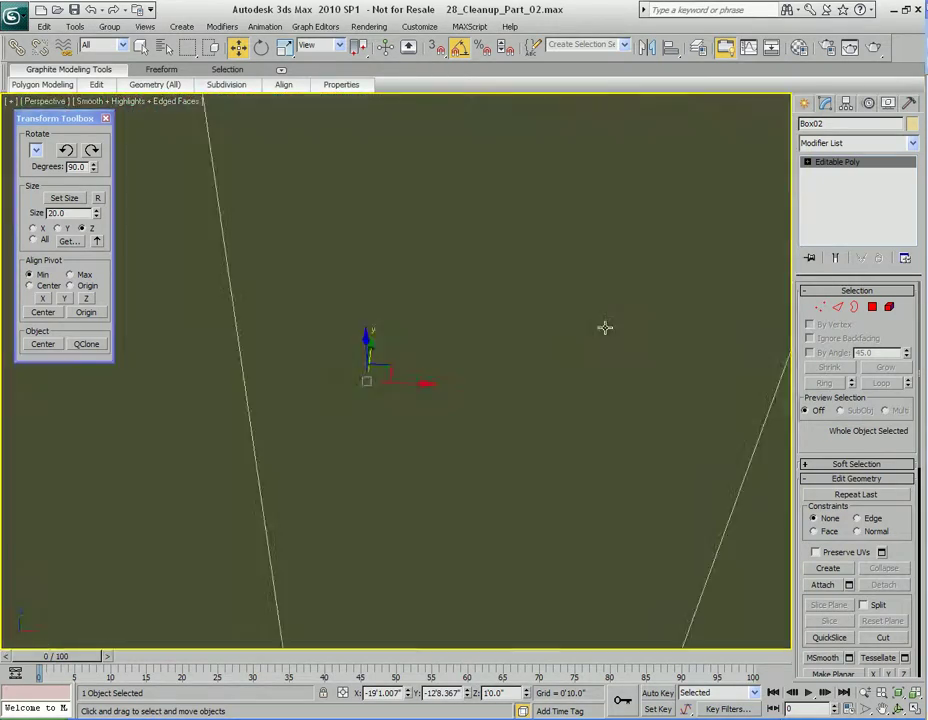
key(shift+z)
key(shift+z)
key(shift+z)
key(shift+z)
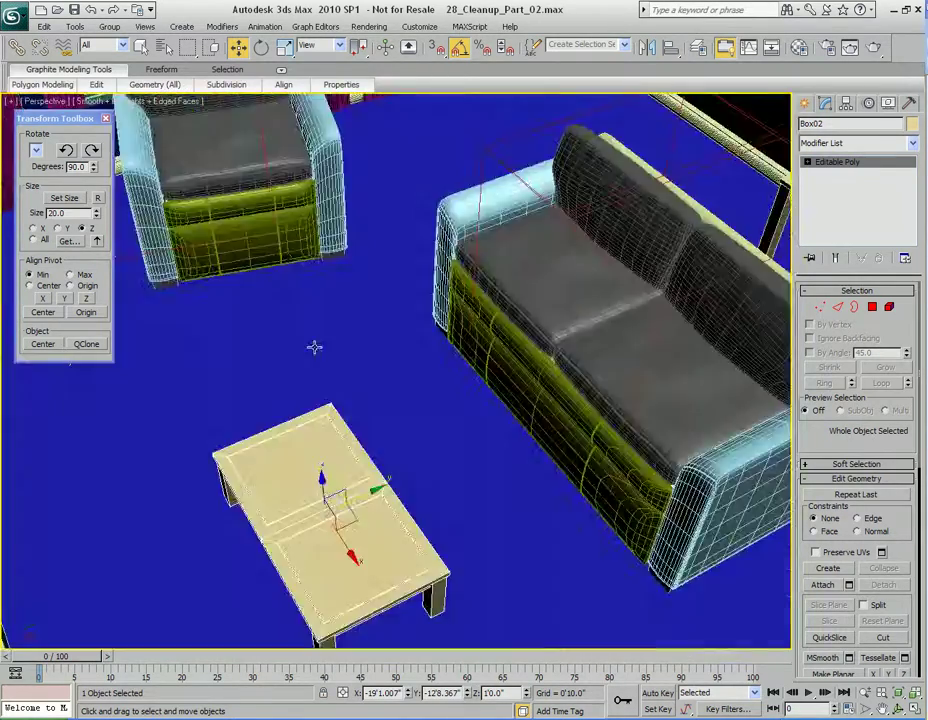
key(shift+z)
key(shift+z)
key(shift+z)
key(shift+z)
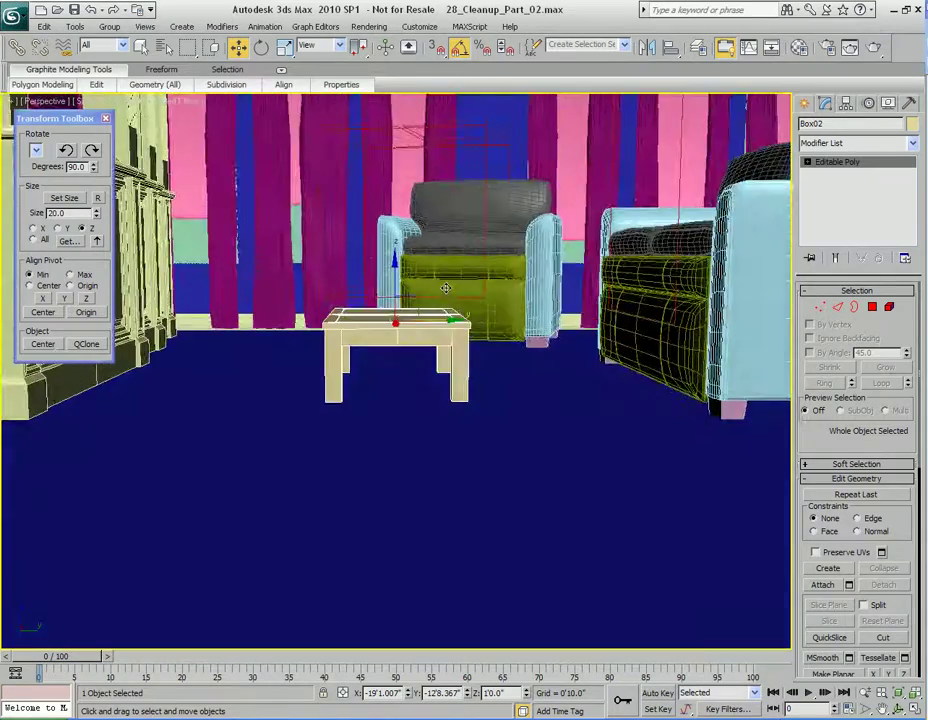
key(shift+z)
key(shift+z)
key(shift+z)
key(shift+z)
key(shift+z)
key(shift+z)
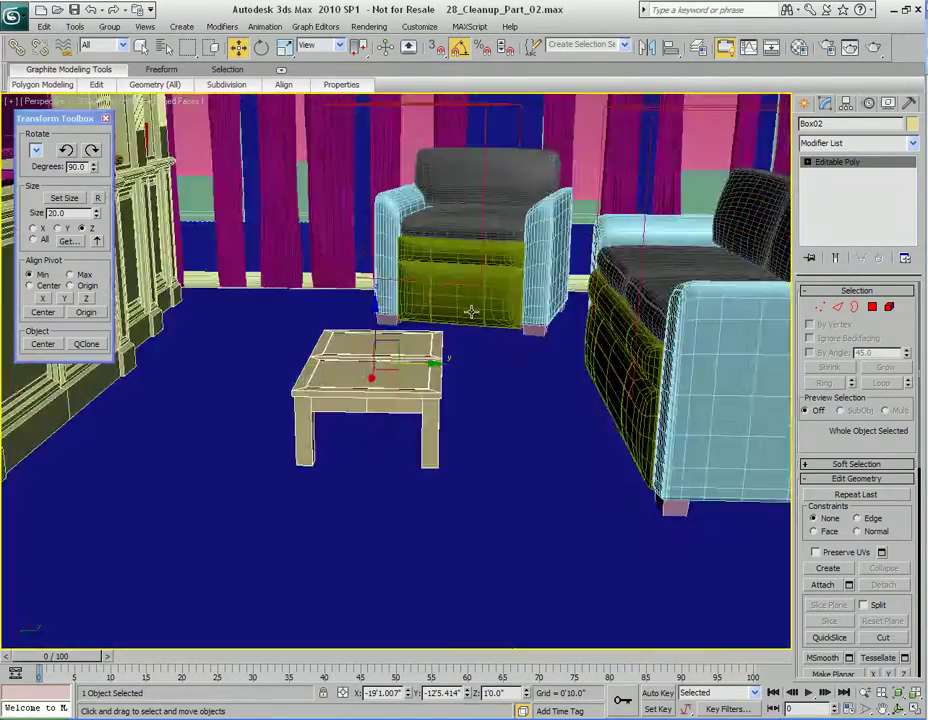
- Align the coffee table's pivot to its minimum on the Z axis
key(shift+z)
key(shift+z)
key(shift+z)
key(shift+z)
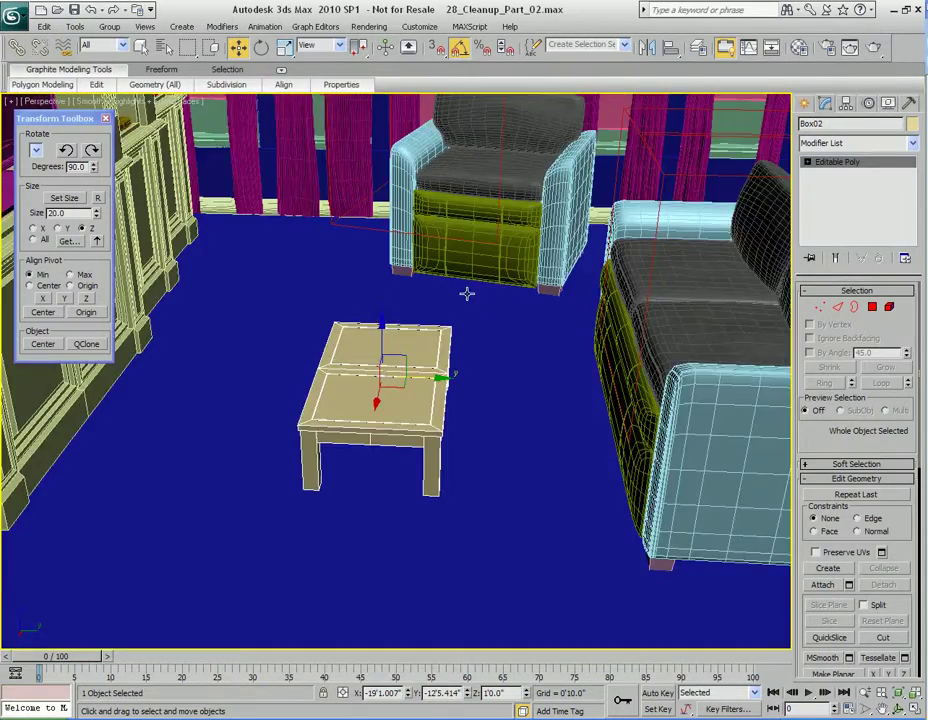
key(shift+z)
key(shift+z)
key(shift+z)
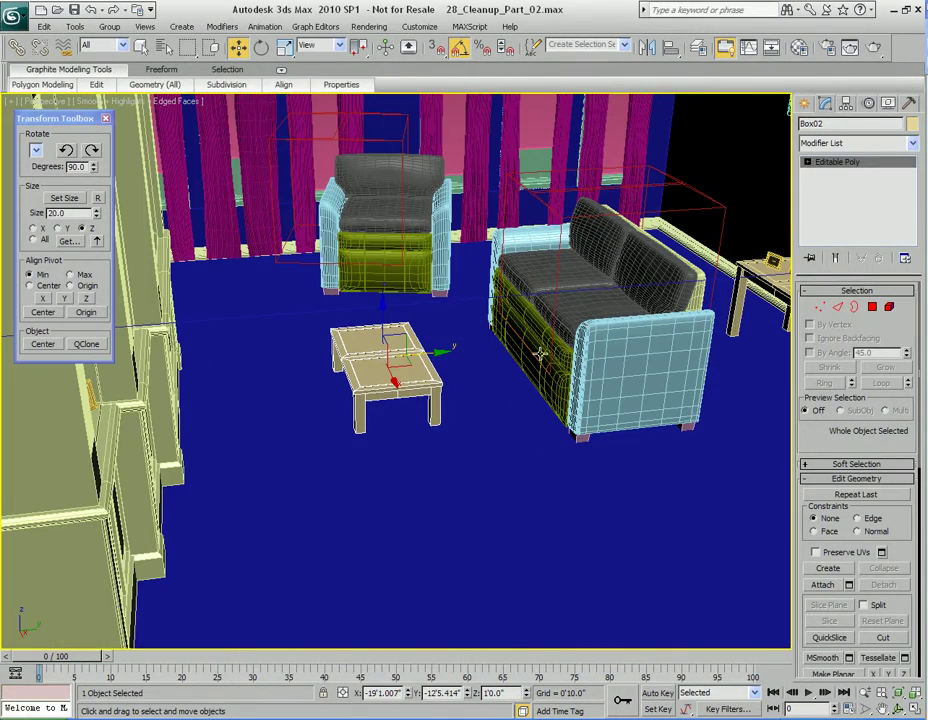
key(shift+z)
key(shift+z)
key(shift+z)
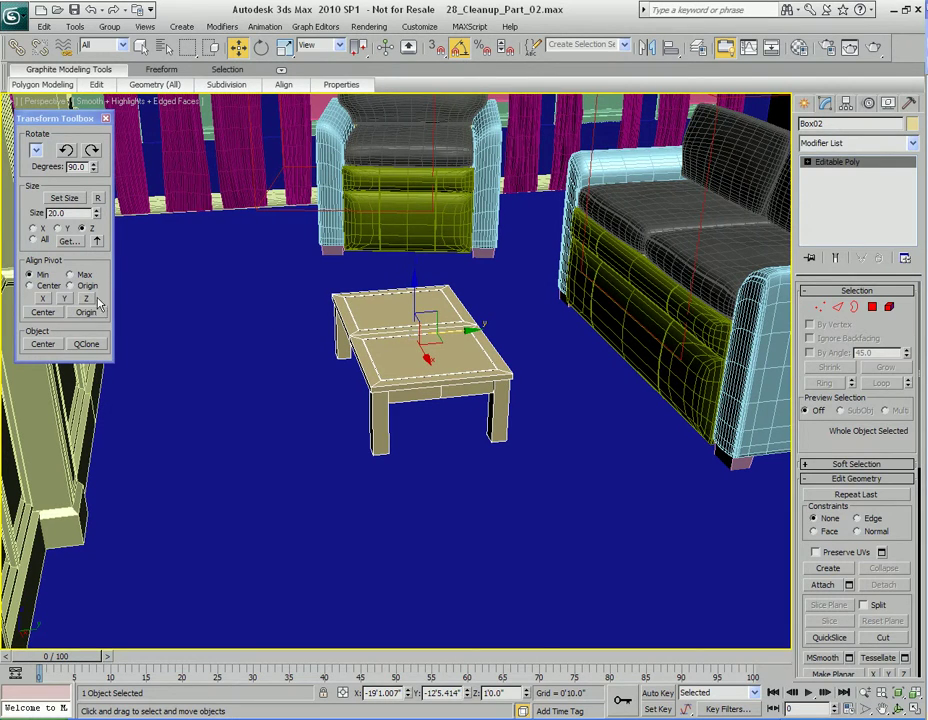
alt+middle_drag(260, 430, 317, 410)
- Scale the coffee table up uniformly to about 120 percent
key(r)
alt+middle_drag(402, 414, 408, 370)
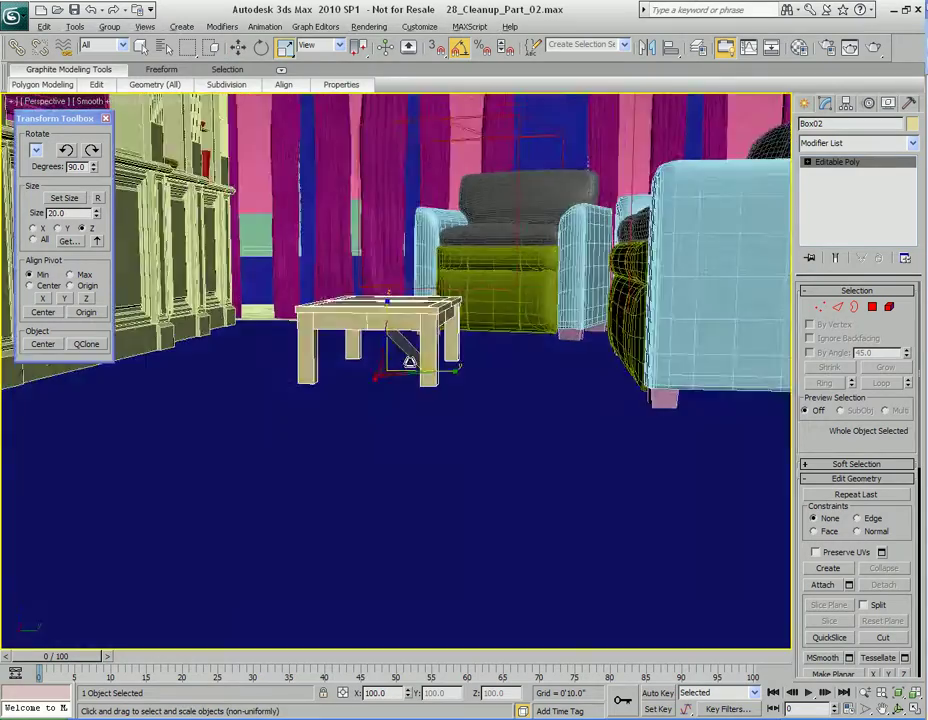
key(shift+z)
key(shift+z)
mouse_move(388, 384)
mouse_down()
mouse_move(383, 357)
mouse_move(380, 369)
mouse_up()
alt+middle_drag(380, 369, 398, 363)
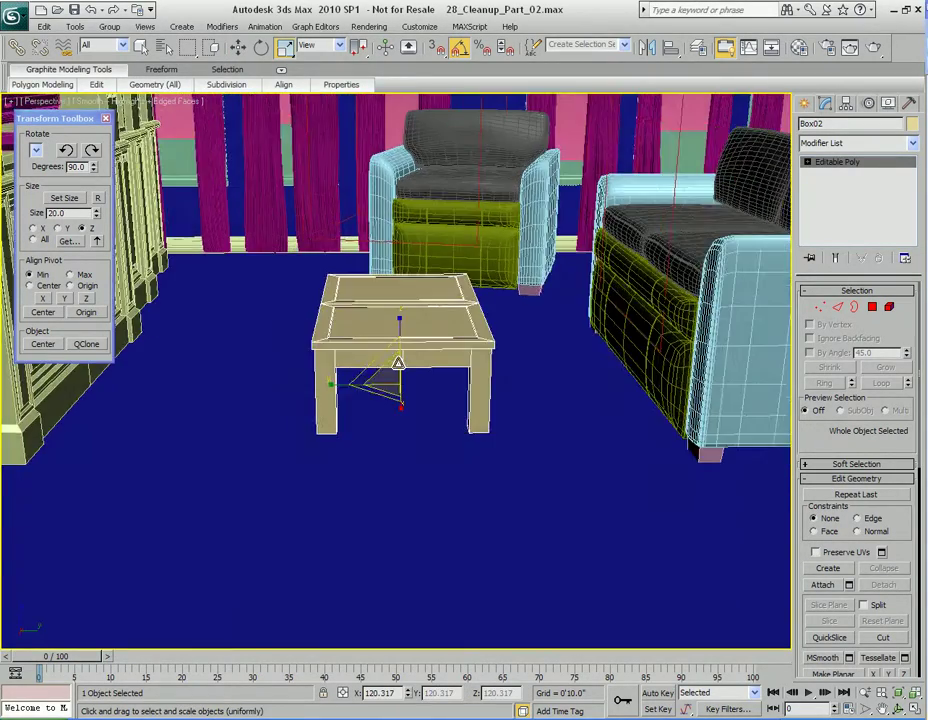
key(shift+z)
key(shift+z)
key(shift+z)
key(q)
key(shift+z)
key(shift+z)
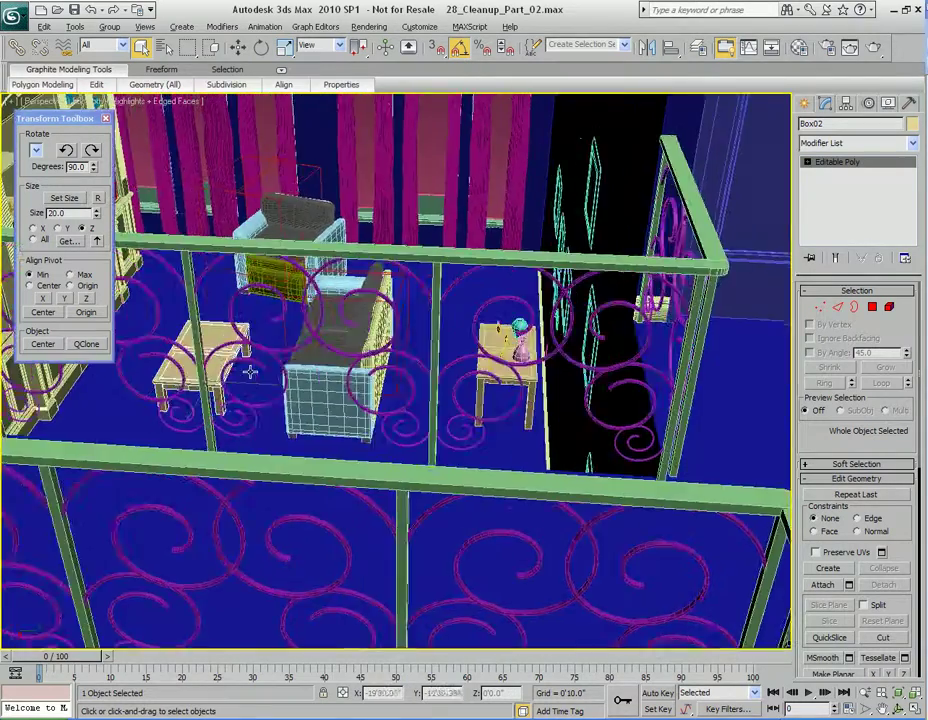
- Select the side table behind the sofa and align its pivot to its minimum on the Z axis
key(shift+z)
key(shift+z)
key(shift+z)
scroll(343, 411, up, 2)
middle_drag(343, 411, 427, 395)
click(430, 396)
scroll(430, 396, up, 2)
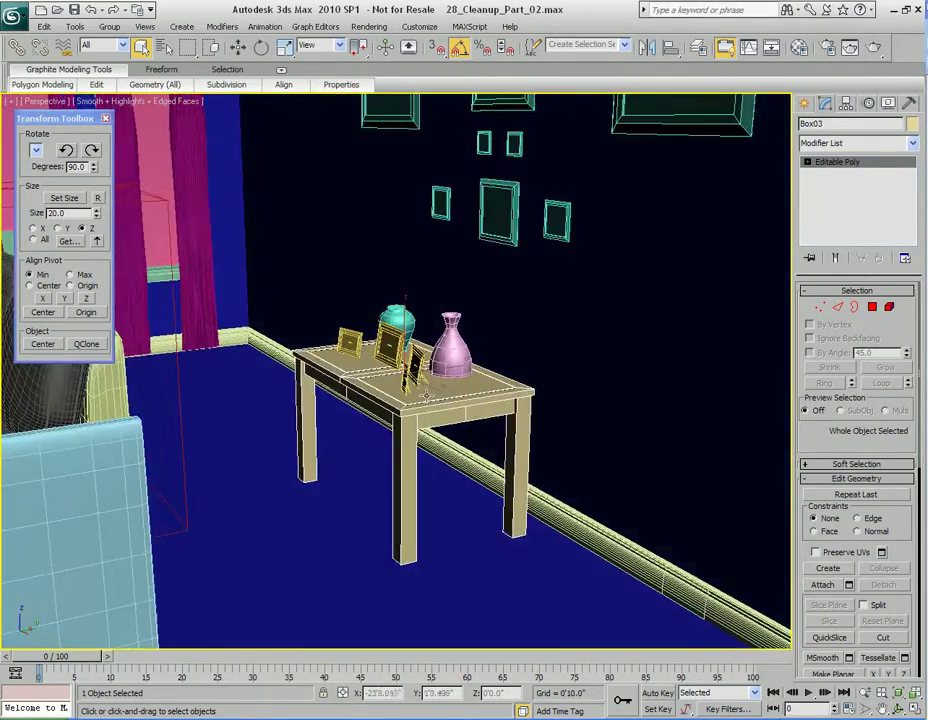
key(shift+z)
key(shift+z)
key(shift+z)
key(shift+z)
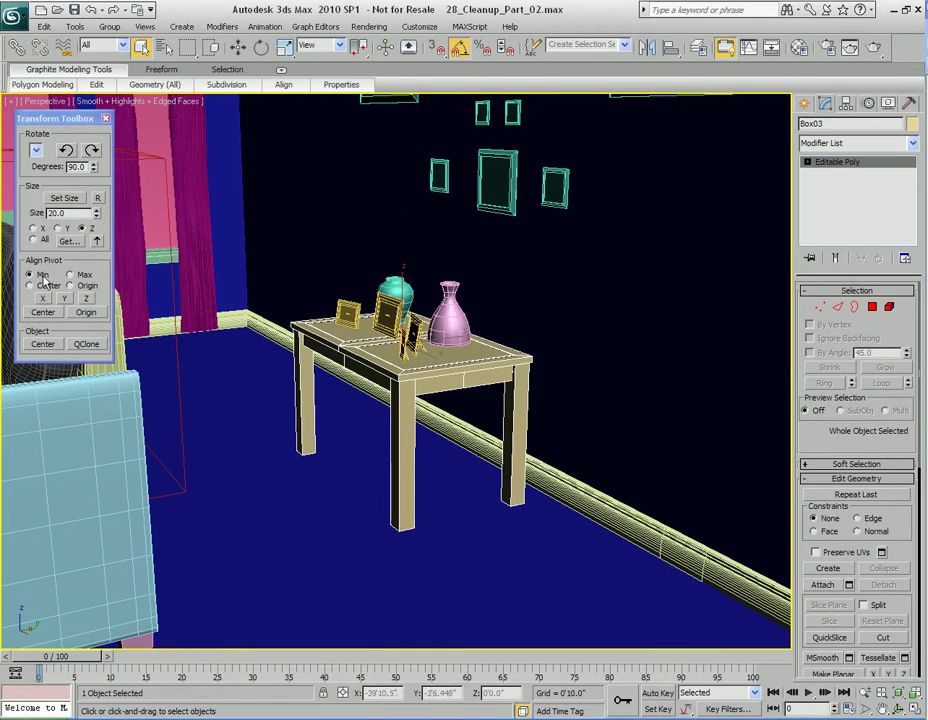
click(86, 299)
- Try scaling the side table up uniformly to about 140 percent
middle_drag(467, 424, 430, 448)
middle_drag(456, 516, 445, 484)
key(r)
drag(394, 453, 394, 418)
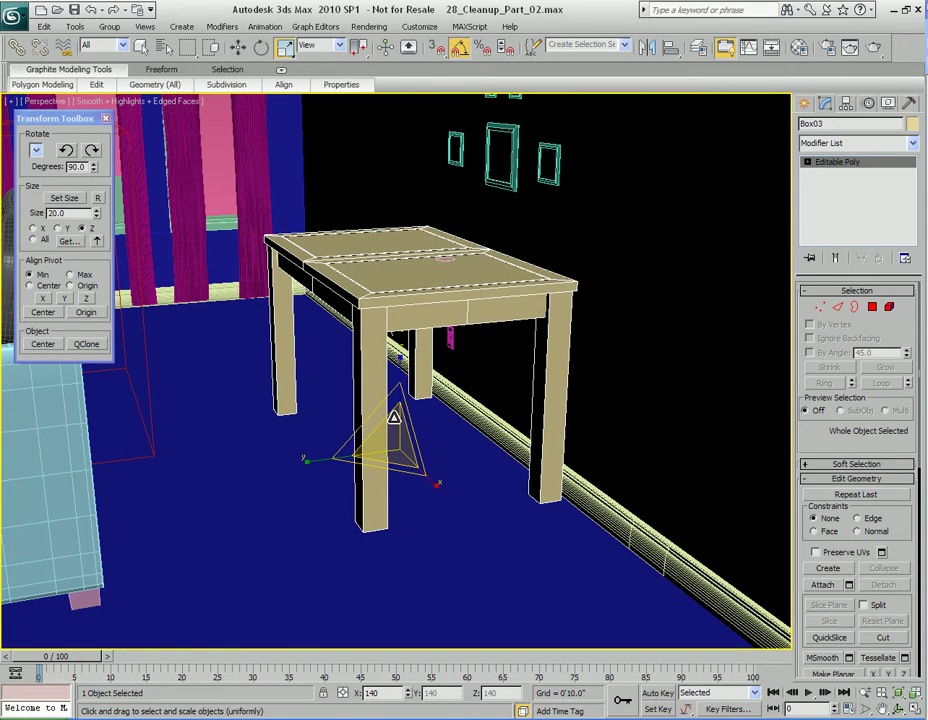
key(shift+z)
key(shift+z)
key(shift+z)
key(shift+z)
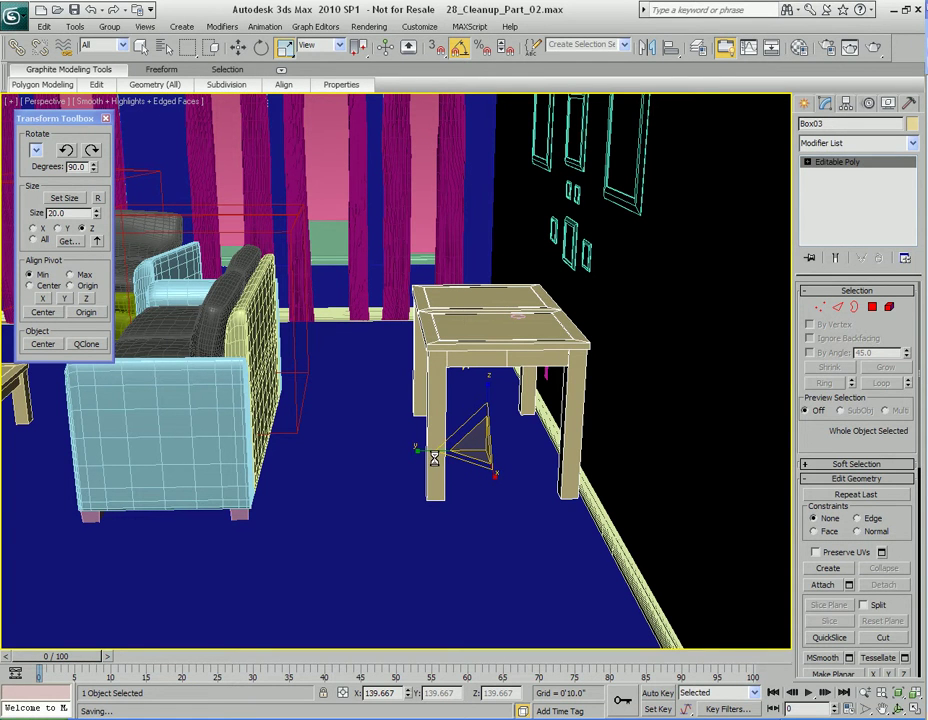
key(ctrl+z)
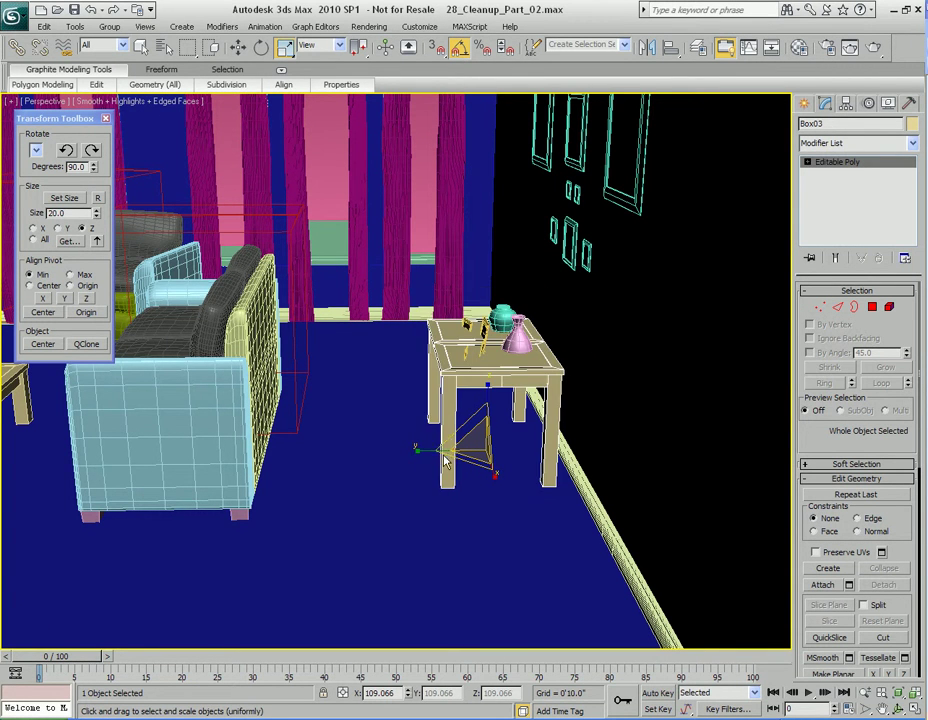
- Scale the side table uniformly to about 116 percent and nudge its position beside the picture wall
alt+middle_drag(385, 446, 437, 450)
scroll(455, 447, up, 2)
drag(425, 452, 424, 445)
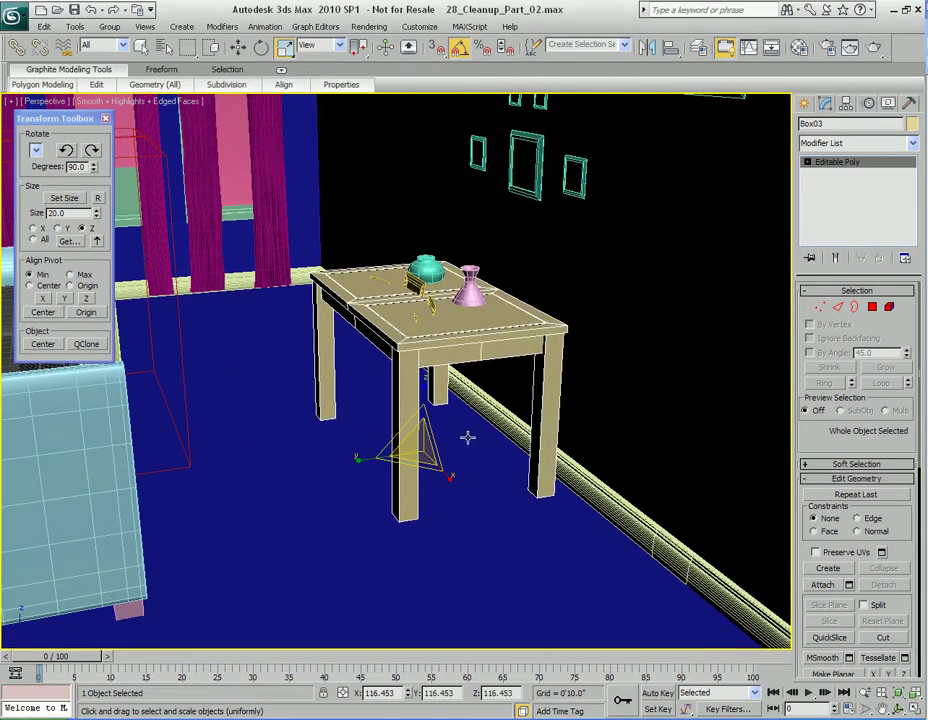
key(shift+z)
key(shift+z)
key(w)
drag(531, 463, 546, 464)
alt+middle_drag(450, 402, 506, 424)
middle_drag(506, 424, 468, 448)
key(shift+z)
- Select the vases and picture frames sunk into the side table and raise them onto the tabletop
key(q)
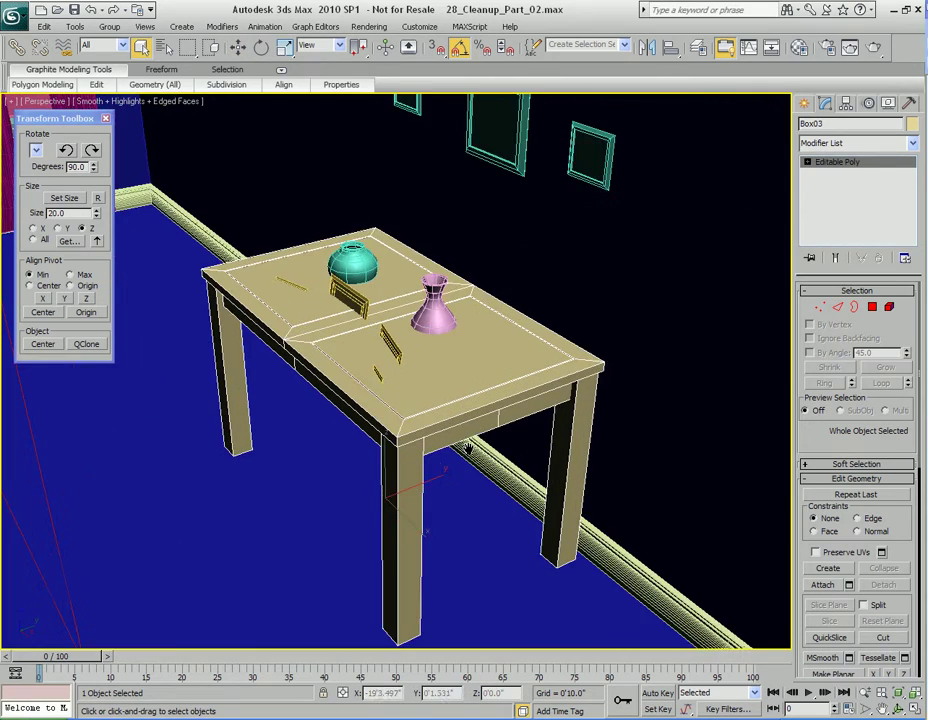
key(F3)
key(shift+z)
key(shift+z)
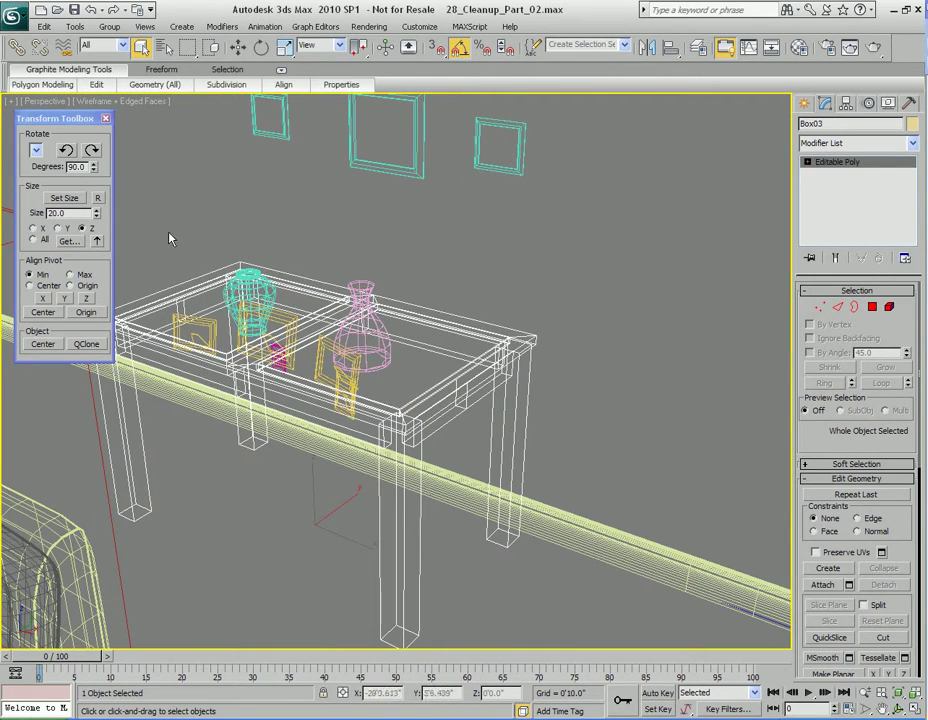
drag(422, 390, 422, 390)
key(shift+z)
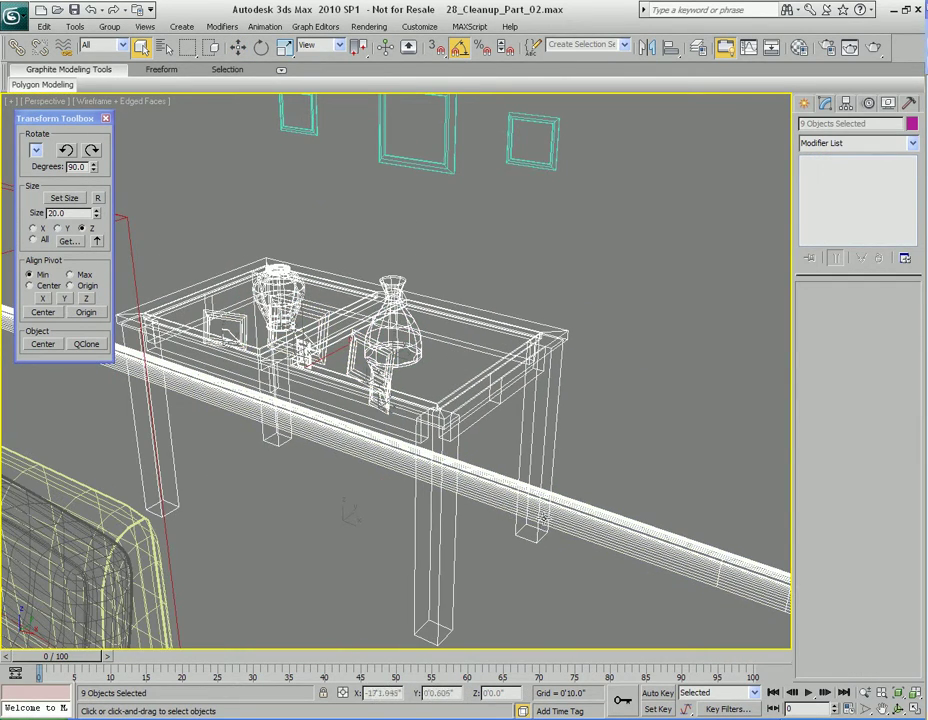
alt+click(547, 516)
alt+drag(530, 563, 614, 464)
alt+middle_drag(457, 415, 453, 442)
scroll(415, 394, up, 3)
key(shift+z)
key(F3)
key(shift+z)
key(w)
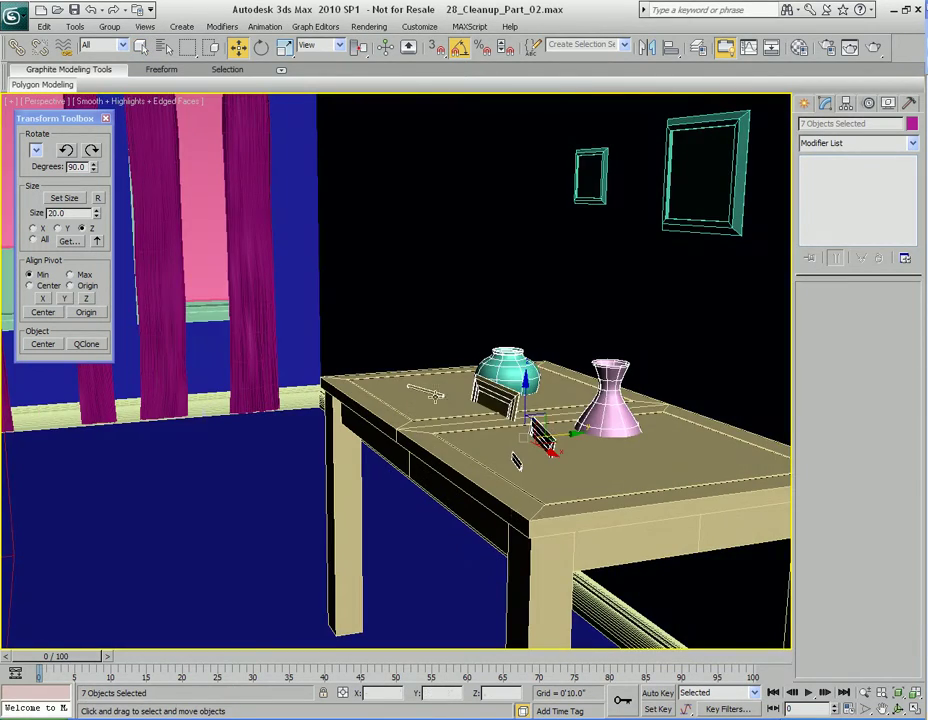
drag(525, 385, 525, 347)
drag(517, 655, 517, 653)
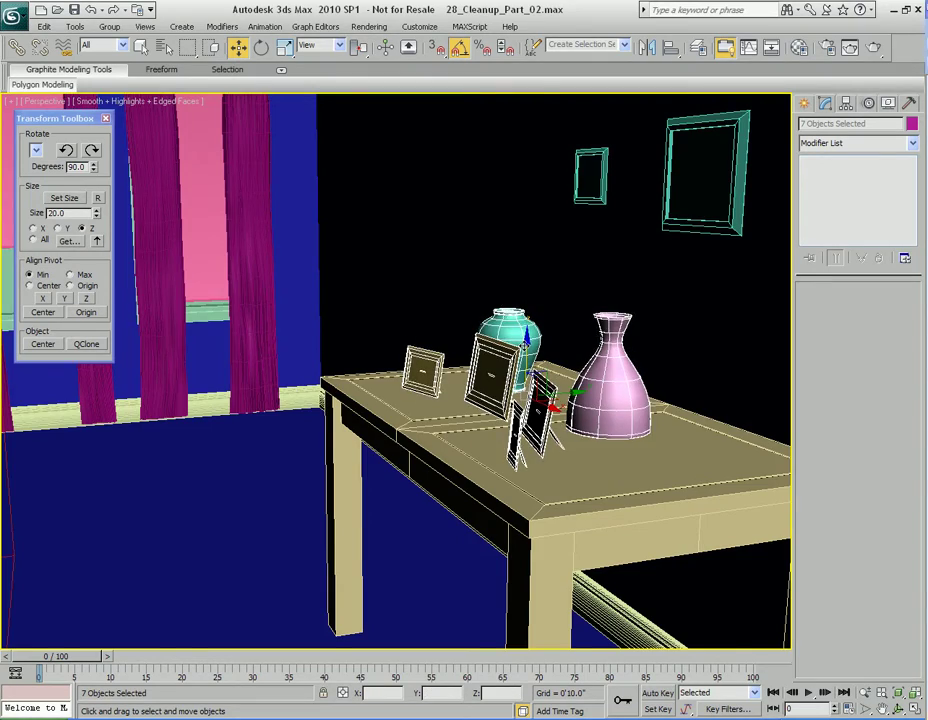
- Nudge the raised vases and frames sideways to adjust their placement on the side table
alt+middle_drag(524, 346, 532, 449)
scroll(423, 423, up, 3)
alt+middle_drag(423, 423, 463, 437)
scroll(463, 437, down, 1)
drag(434, 366, 462, 366)
- Select the small end table near the staircase and move it across the room toward the sofa
scroll(462, 366, down, 4)
alt+middle_drag(535, 485, 453, 447)
key(q)
scroll(453, 447, down, 4)
alt+middle_drag(350, 405, 455, 388)
middle_drag(650, 228, 525, 323)
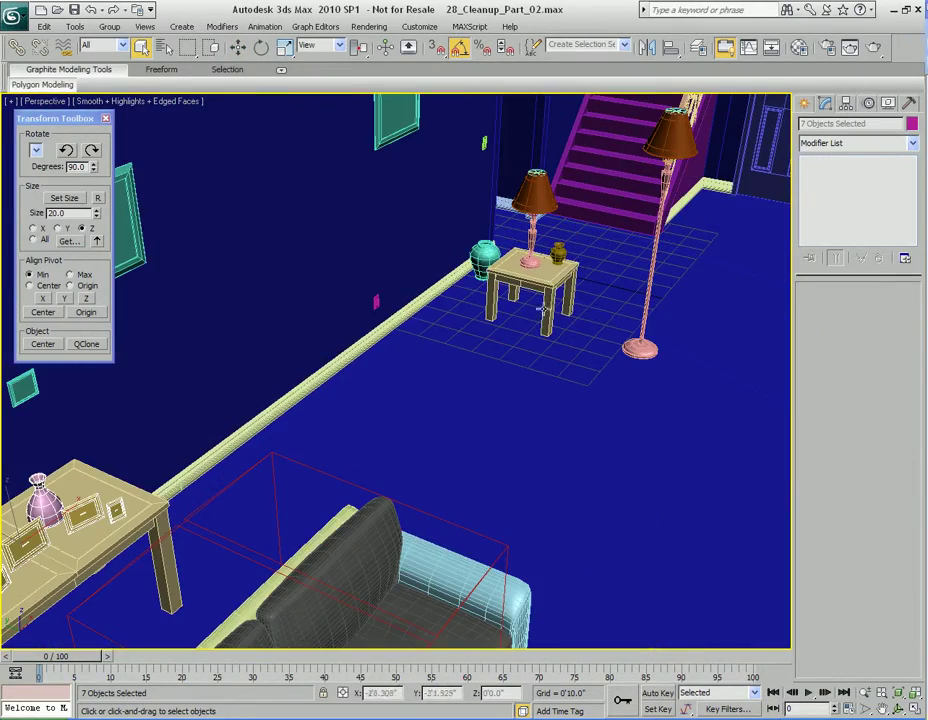
click(541, 284)
middle_drag(582, 344, 500, 327)
alt+middle_drag(500, 327, 616, 297)
key(w)
drag(712, 219, 293, 427)
alt+middle_drag(293, 427, 185, 365)
- Fine-tune the end table's position so it stands right beside the sofa's arm rest
middle_drag(185, 365, 259, 387)
key(z)
drag(583, 478, 569, 462)
alt+middle_drag(437, 447, 430, 415)
middle_drag(430, 415, 496, 451)
scroll(452, 410, up, 3)
drag(515, 374, 470, 374)
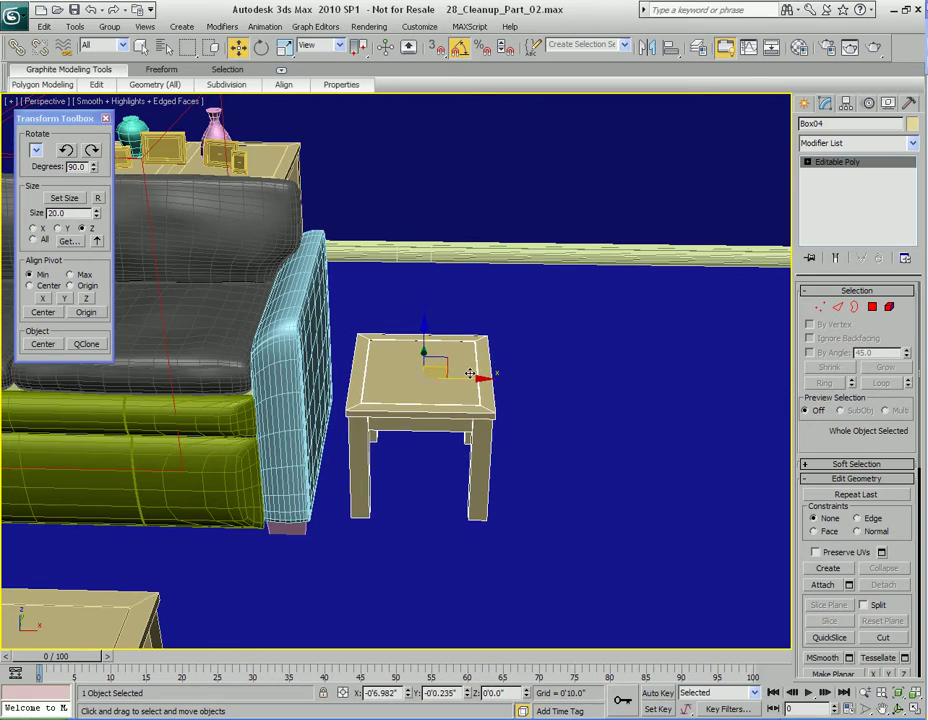
- Align the end table's pivot to its minimum on the Z axis
alt+middle_drag(555, 391, 424, 421)
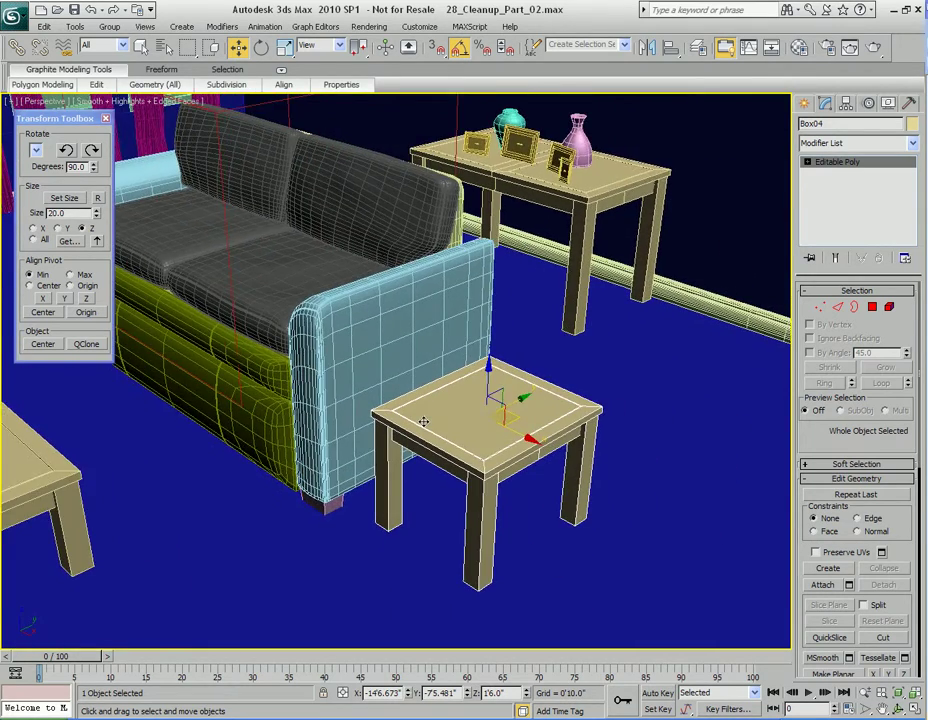
key(z)
scroll(431, 422, down, 3)
middle_drag(350, 383, 398, 424)
click(88, 302)
alt+middle_drag(374, 322, 471, 432)
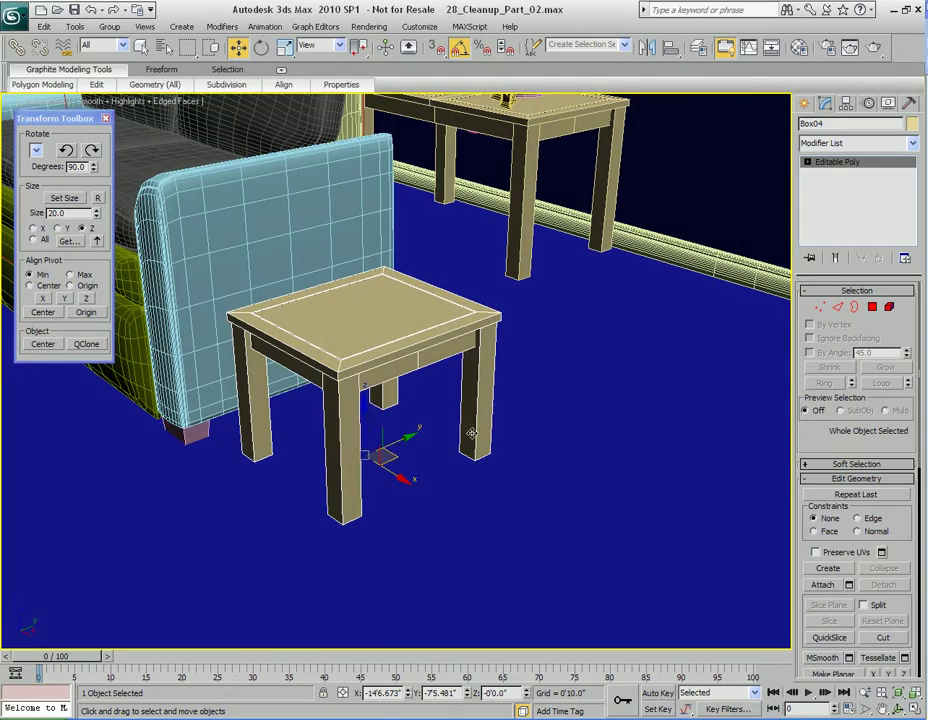
- Scale the end table up slightly and uniformly, and nudge it clear of the sofa's arm rest
key(r)
drag(364, 459, 364, 436)
alt+middle_drag(364, 436, 389, 420)
key(w)
drag(491, 473, 504, 474)
alt+middle_drag(388, 455, 487, 447)
- Select the table lamp container left near the staircase and move it toward the sofa
scroll(487, 447, down, 8)
alt+middle_drag(541, 429, 352, 432)
scroll(513, 425, up, 7)
click(632, 396)
drag(653, 386, 174, 304)
middle_drag(195, 333, 439, 383)
key(z)
- Position the table lamp container over the end table and raise it to rest on the tabletop
scroll(356, 447, down, 6)
scroll(439, 383, down, 4)
middle_drag(348, 390, 452, 370)
drag(597, 318, 371, 300)
alt+middle_drag(371, 300, 410, 272)
drag(410, 275, 405, 208)
alt+middle_drag(488, 292, 538, 426)
scroll(539, 425, down, 2)
alt+middle_drag(356, 444, 245, 464)
scroll(514, 401, down, 2)
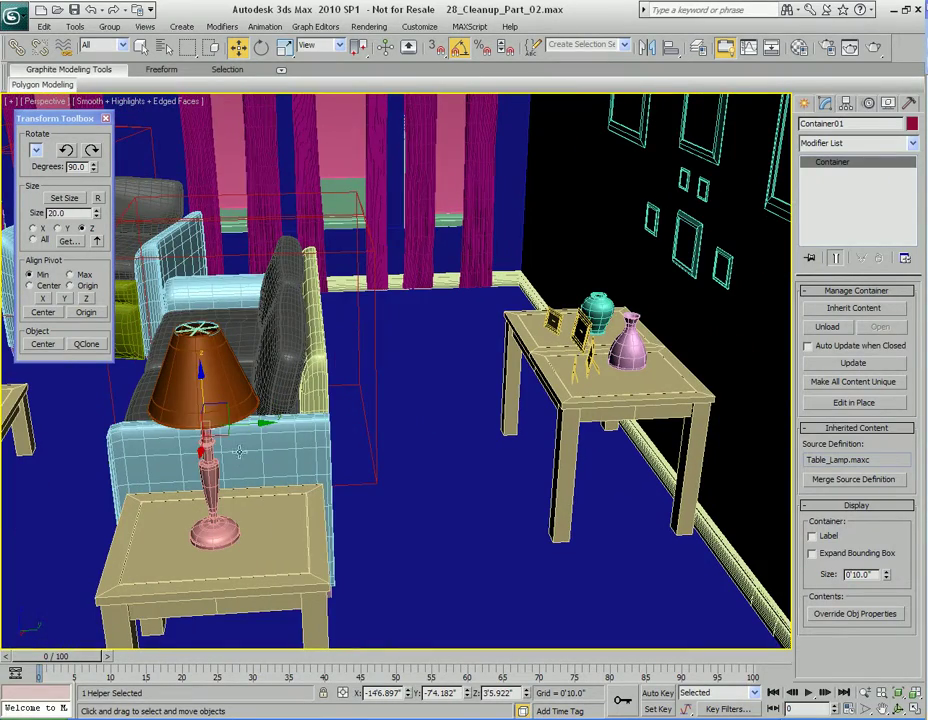
- Try to copy the closed table lamp container over to the side table by the picture wall
click(219, 430)
click(263, 454)
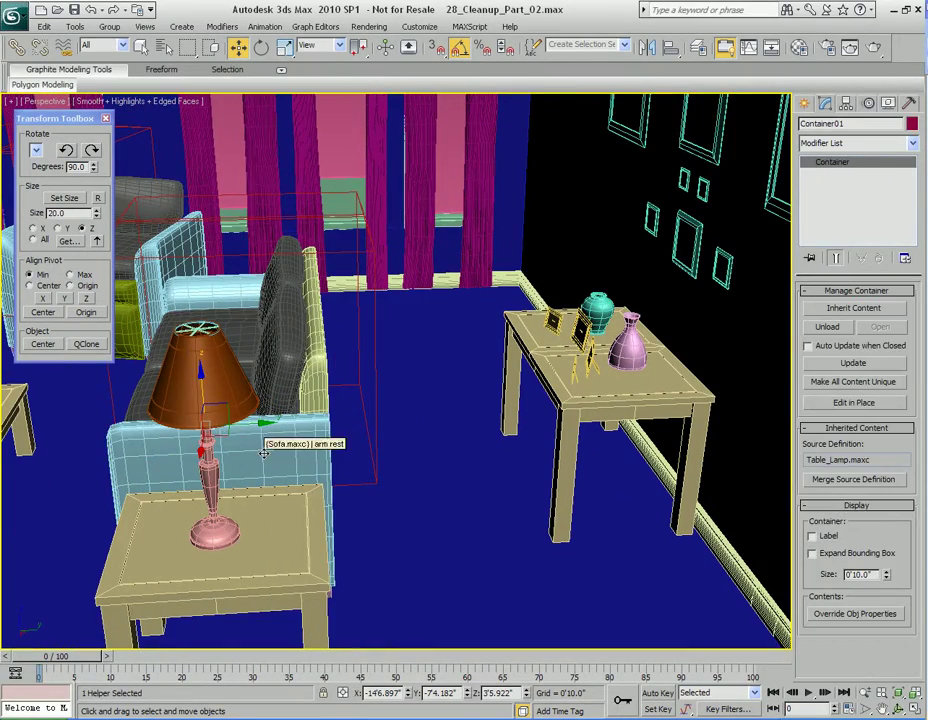
shift+drag(226, 437, 559, 412)
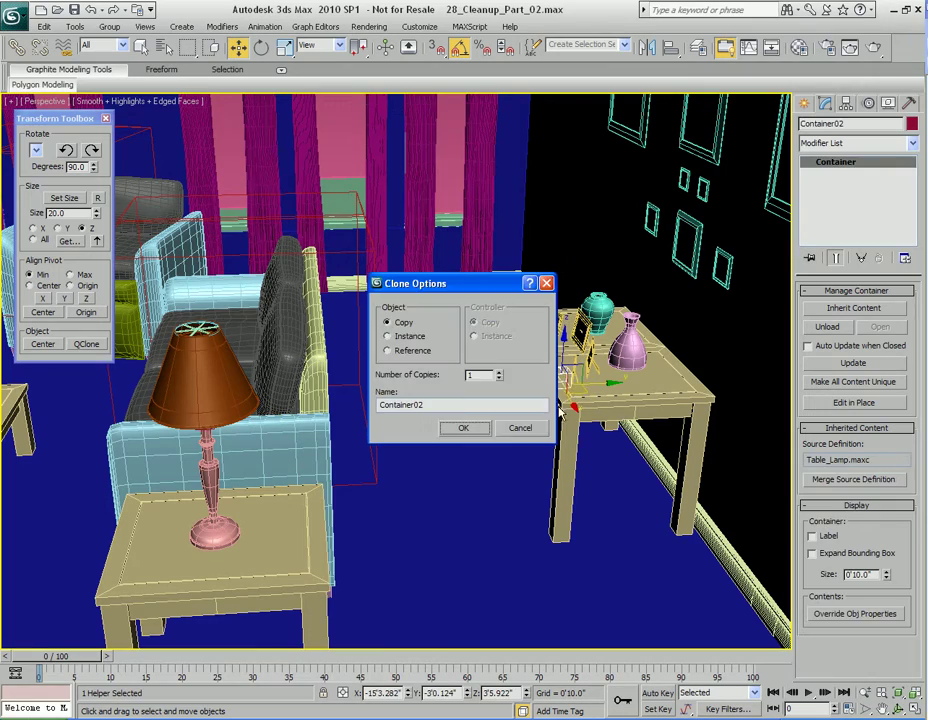
click(511, 426)
mouse_move(255, 456)
middle_down()
mouse_move(381, 414)
mouse_move(375, 439)
middle_up()
scroll(376, 421, up, 3)
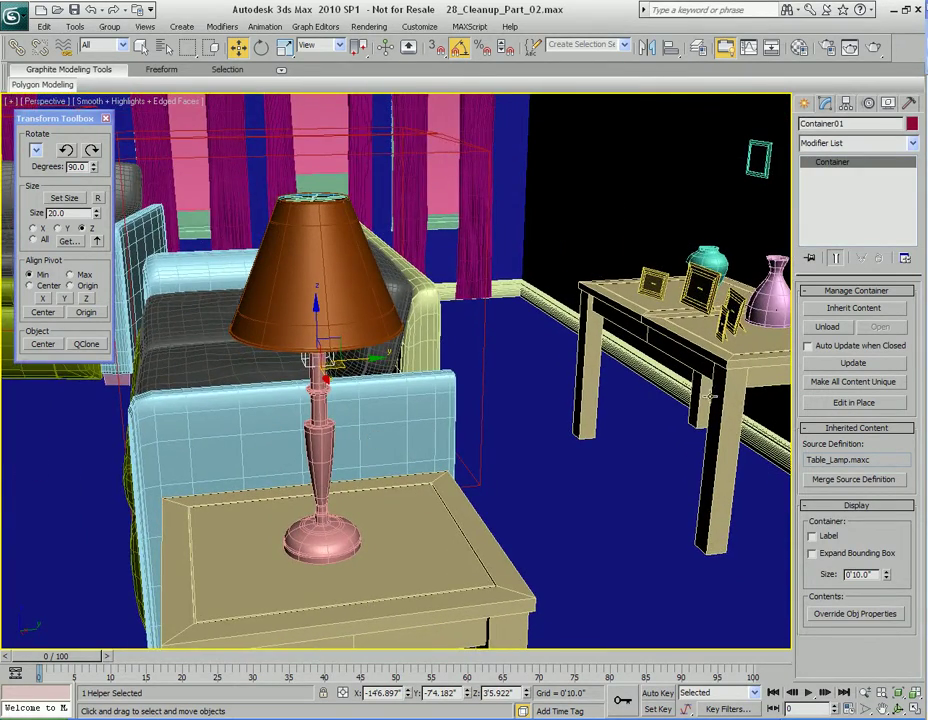
middle_drag(454, 325, 457, 335)
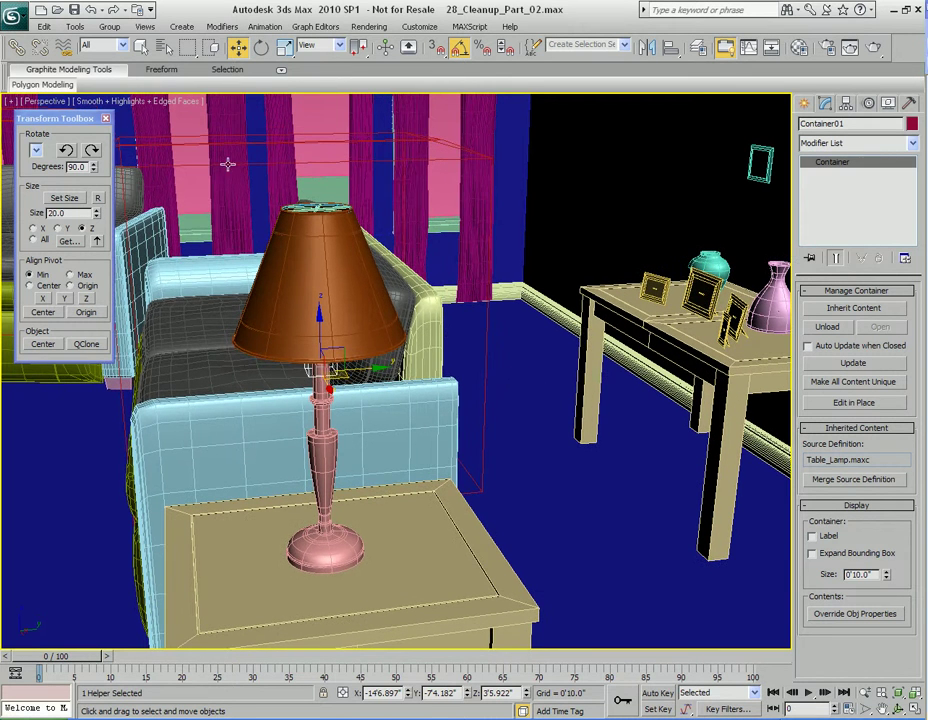
- Select the table lamp's Container01 from the scene object list and enable Edit in Place for it
click(76, 27)
mouse_move(116, 102)
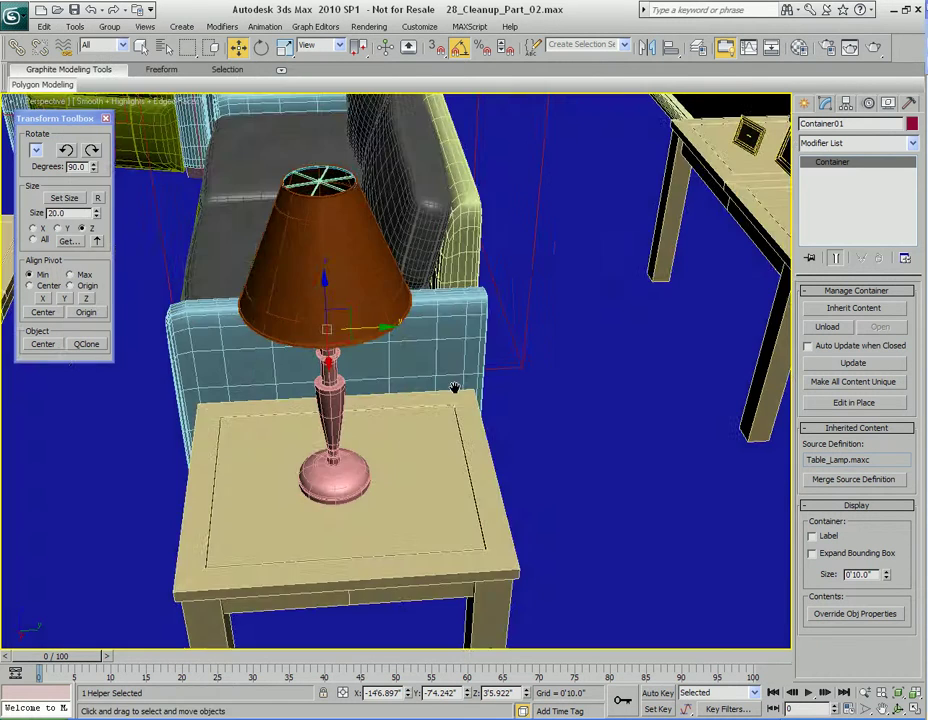
alt+middle_drag(454, 389, 433, 369)
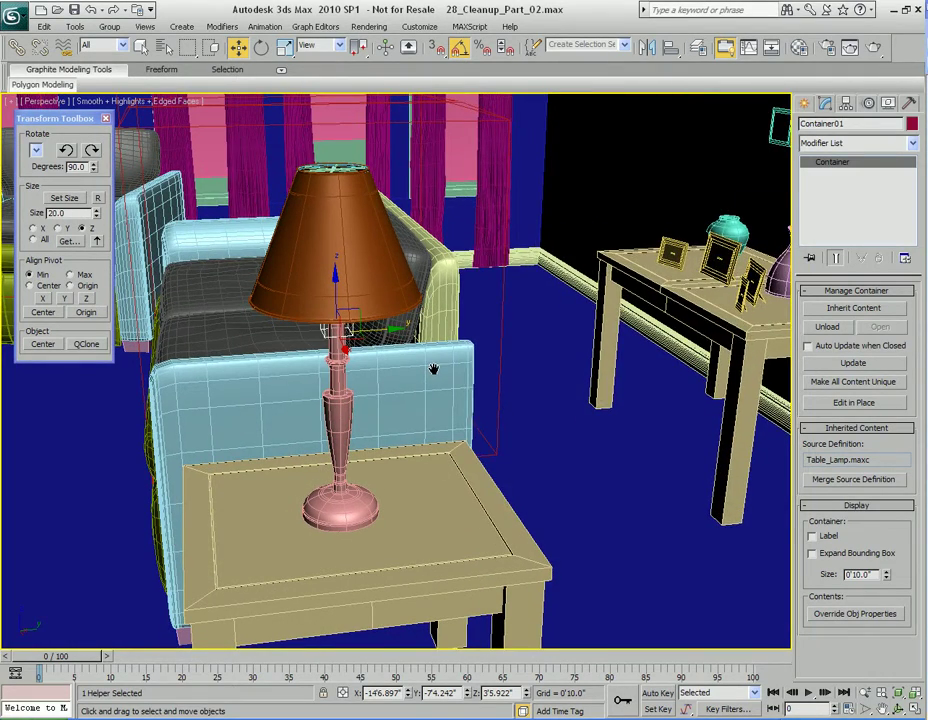
key(h)
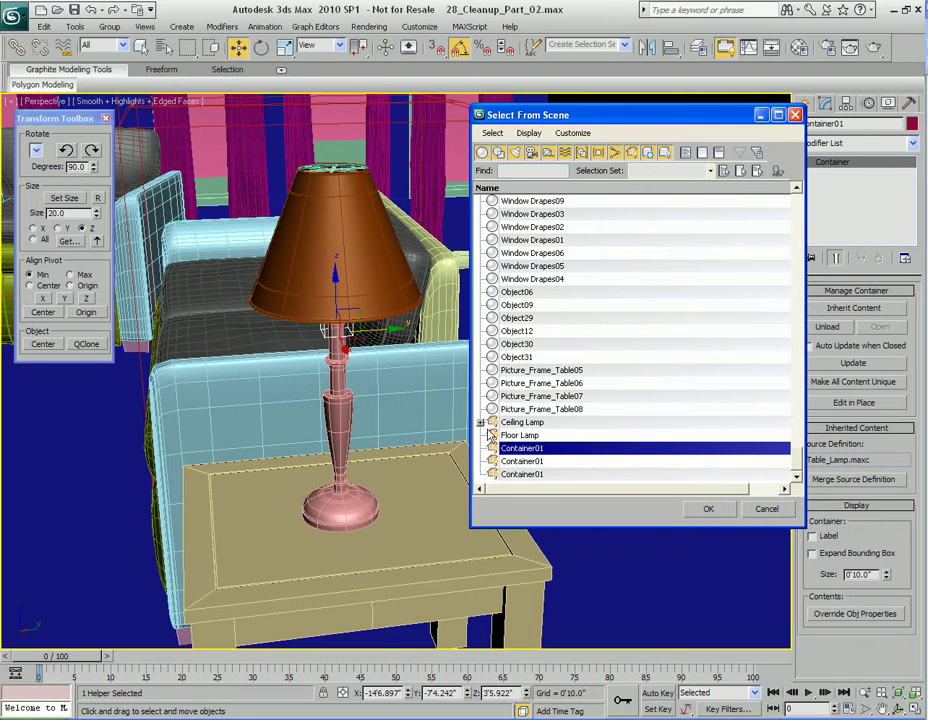
double_click(546, 450)
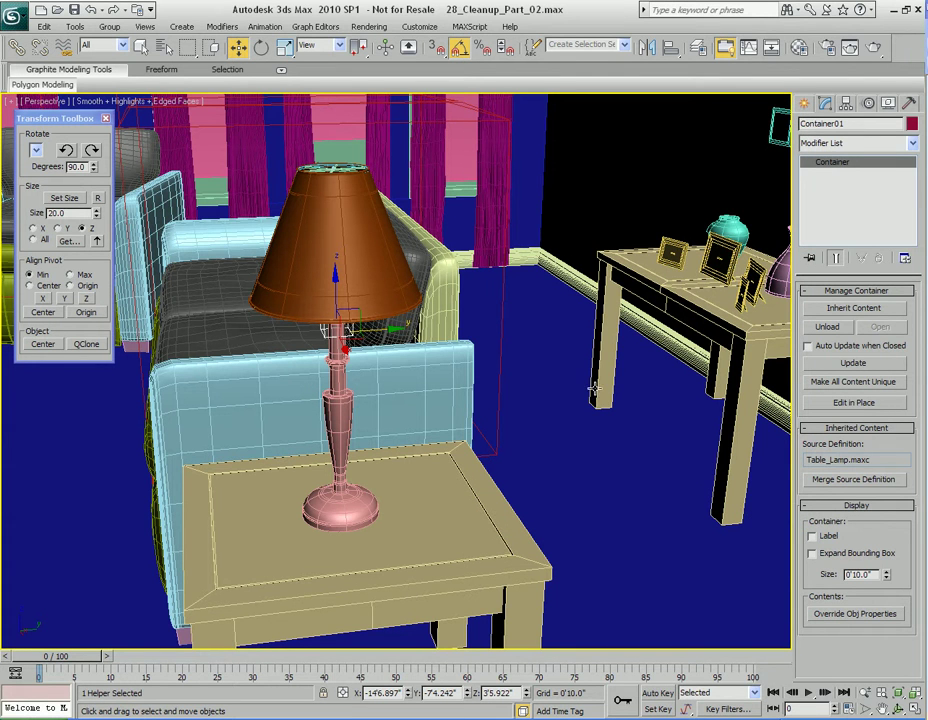
alt+middle_drag(541, 428, 567, 429)
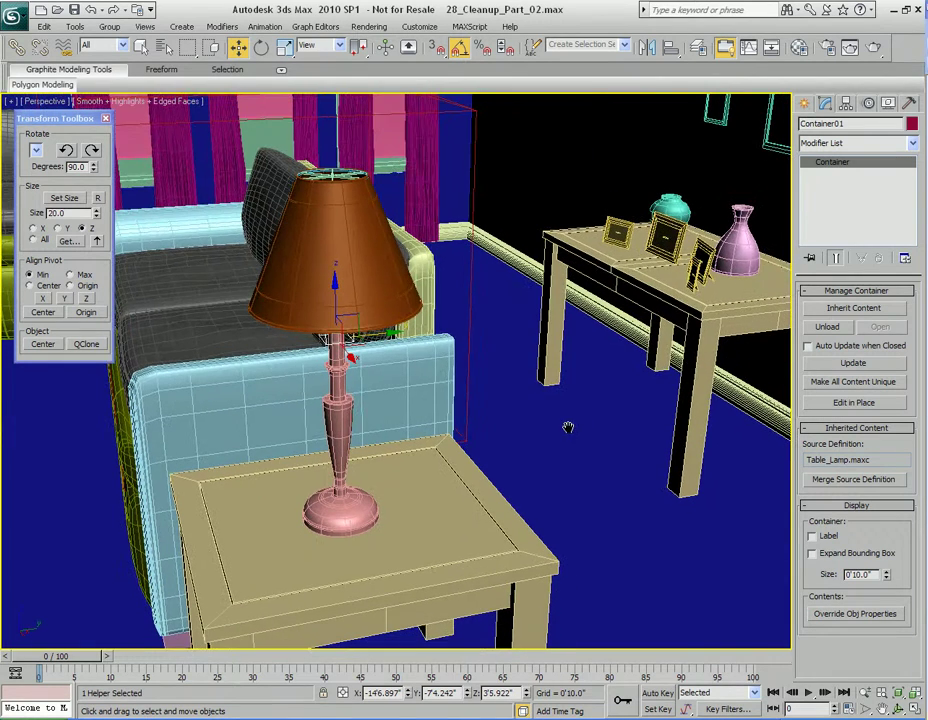
click(845, 402)
alt+middle_drag(472, 385, 409, 367)
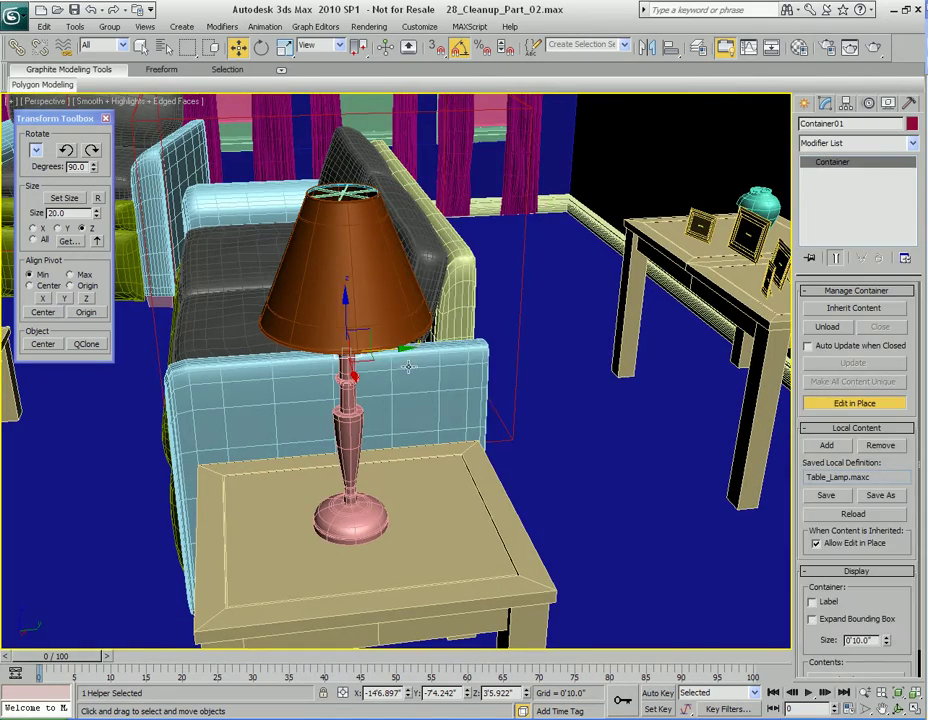
- Clone the table lamp and its contents as one copy and move the copy to the side table by the wall
mouse_move(394, 349)
shift+mouse_down()
mouse_move(500, 390)
mouse_move(618, 405)
shift+mouse_up()
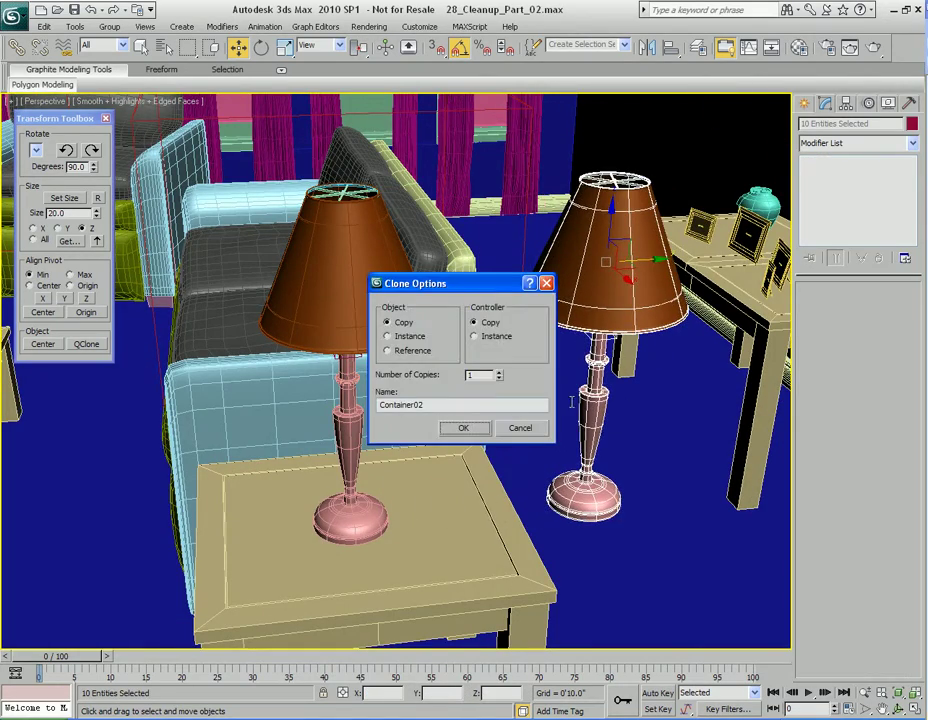
click(468, 430)
mouse_move(468, 430)
alt+middle_down()
mouse_move(410, 423)
mouse_move(423, 377)
mouse_move(387, 427)
alt+middle_up()
drag(327, 310, 716, 160)
- Position the copied lamp between the two vases and raise it about 3.25 inches onto the side table's top
alt+middle_drag(400, 405, 532, 425)
middle_drag(280, 450, 531, 480)
scroll(531, 480, up, 2)
middle_drag(531, 480, 619, 470)
alt+middle_drag(537, 437, 516, 406)
alt+middle_drag(523, 324, 581, 342)
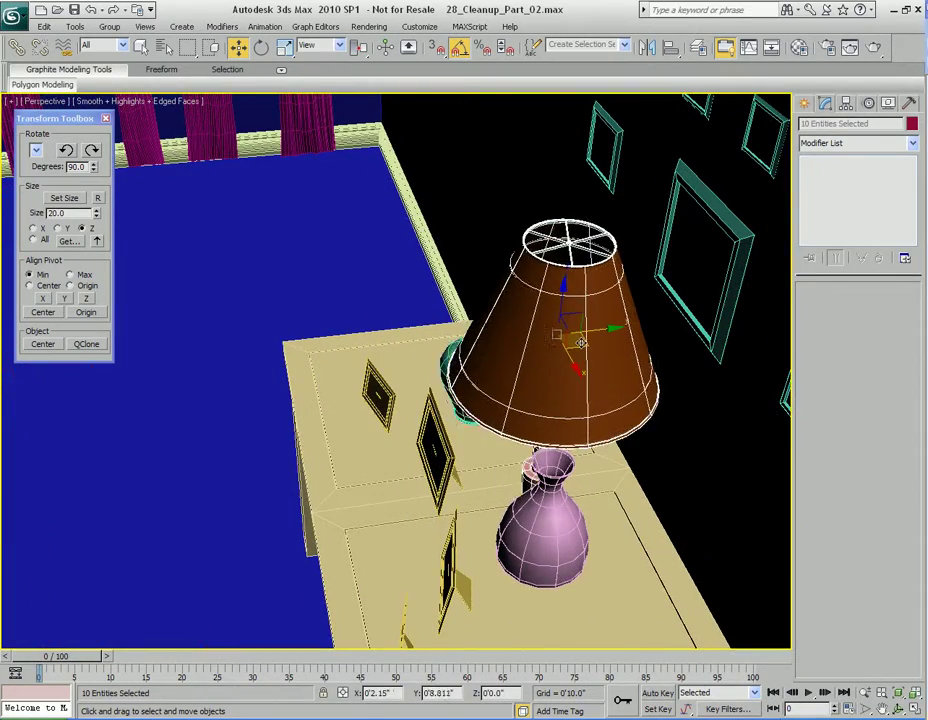
alt+middle_drag(463, 402, 572, 414)
alt+middle_drag(527, 310, 460, 378)
drag(443, 370, 485, 320)
alt+middle_drag(480, 321, 465, 362)
alt+middle_drag(432, 269, 528, 431)
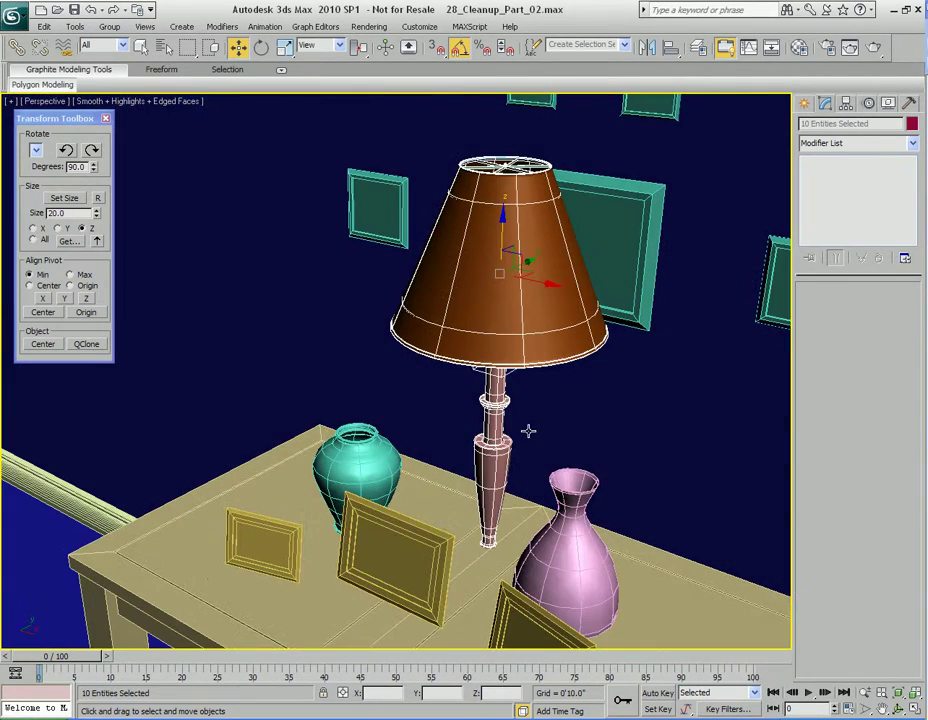
drag(521, 460, 521, 429)
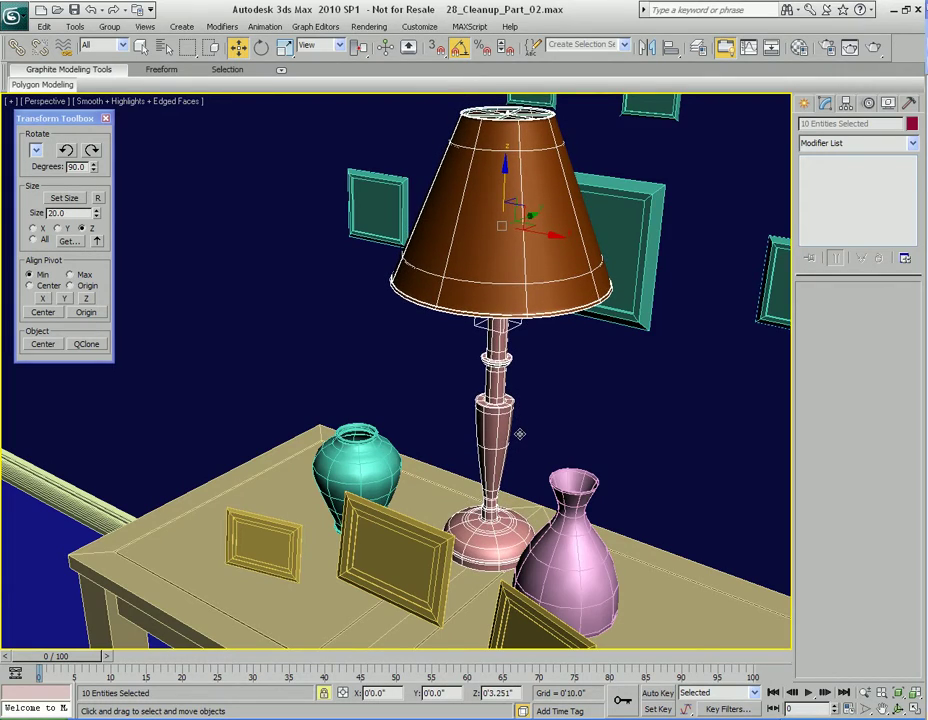
- Select both vases on the side table and shift them together so they flank the lamp
alt+middle_drag(424, 503, 491, 498)
scroll(491, 498, down, 5)
alt+middle_drag(554, 493, 534, 456)
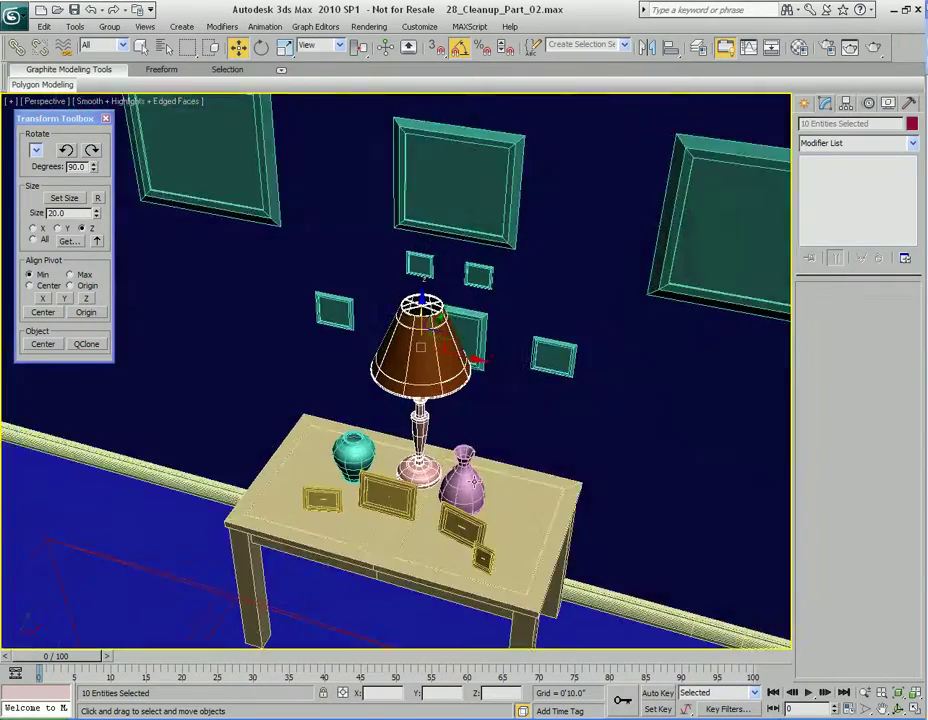
click(470, 468)
mouse_move(475, 481)
alt+middle_down()
mouse_move(490, 478)
mouse_move(464, 495)
alt+middle_up()
ctrl+click(356, 474)
middle_drag(464, 495, 419, 438)
scroll(419, 438, up, 3)
drag(394, 392, 415, 383)
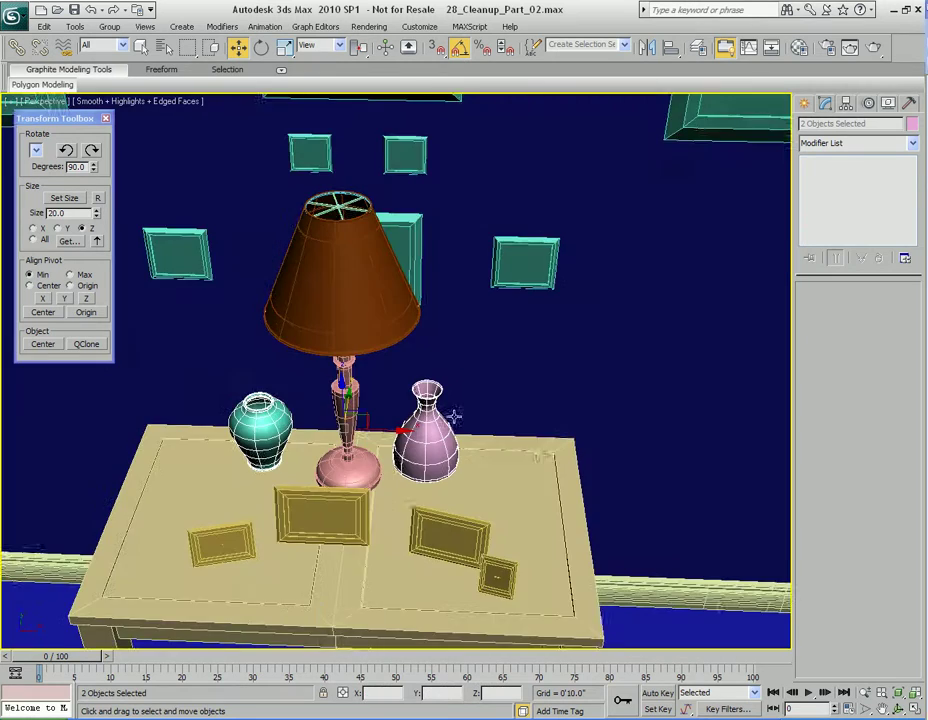
alt+middle_drag(447, 420, 391, 510)
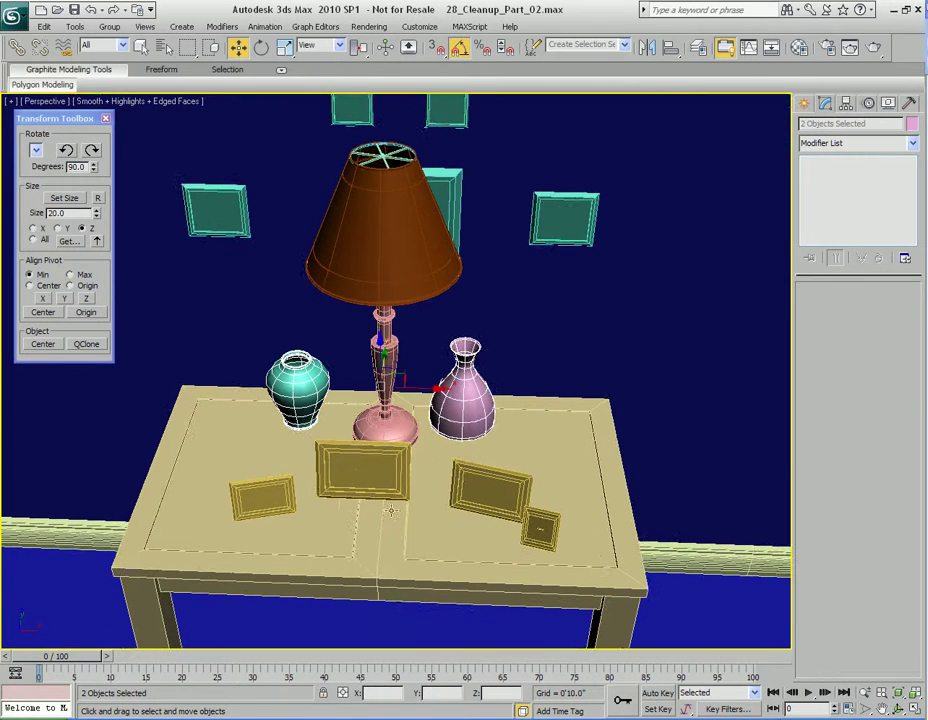
- Select the four picture frames on the side table and reposition them in front of the lamp and vases
click(270, 510)
key(q)
ctrl+click(362, 470)
ctrl+click(493, 490)
key(w)
alt+middle_drag(541, 530, 387, 466)
drag(388, 444, 410, 444)
alt+middle_drag(407, 444, 485, 483)
drag(494, 478, 459, 478)
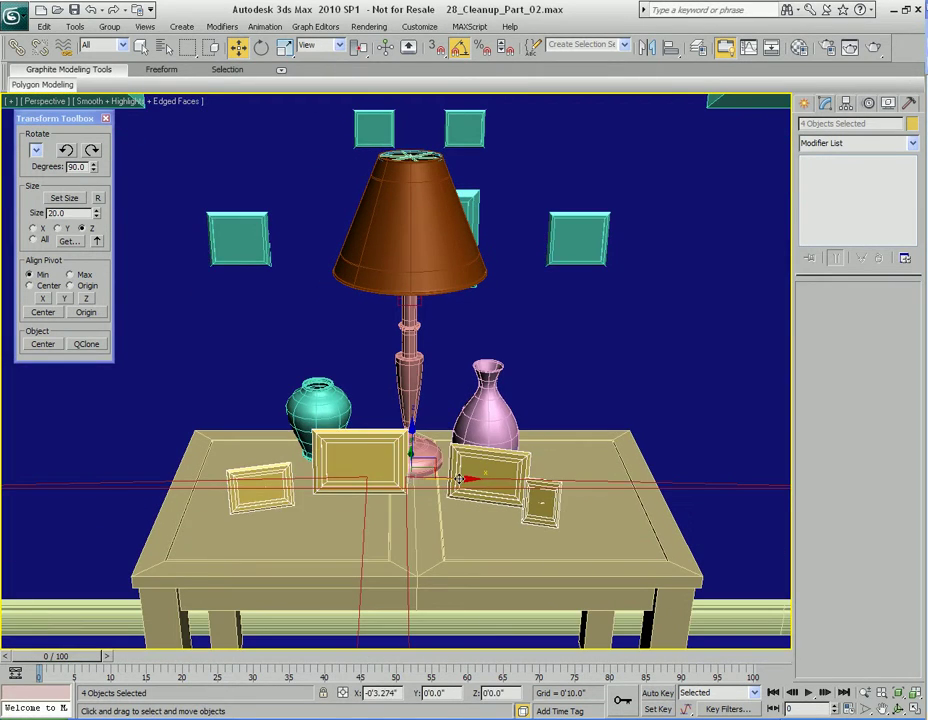
- Select the eight wall pictures above the side table and move them up, clear of the lamp shade
mouse_move(476, 438)
alt+middle_down()
mouse_move(387, 447)
mouse_move(368, 427)
mouse_move(460, 441)
alt+middle_up()
key(q)
middle_drag(488, 384, 491, 478)
click(427, 441)
ctrl+click(254, 382)
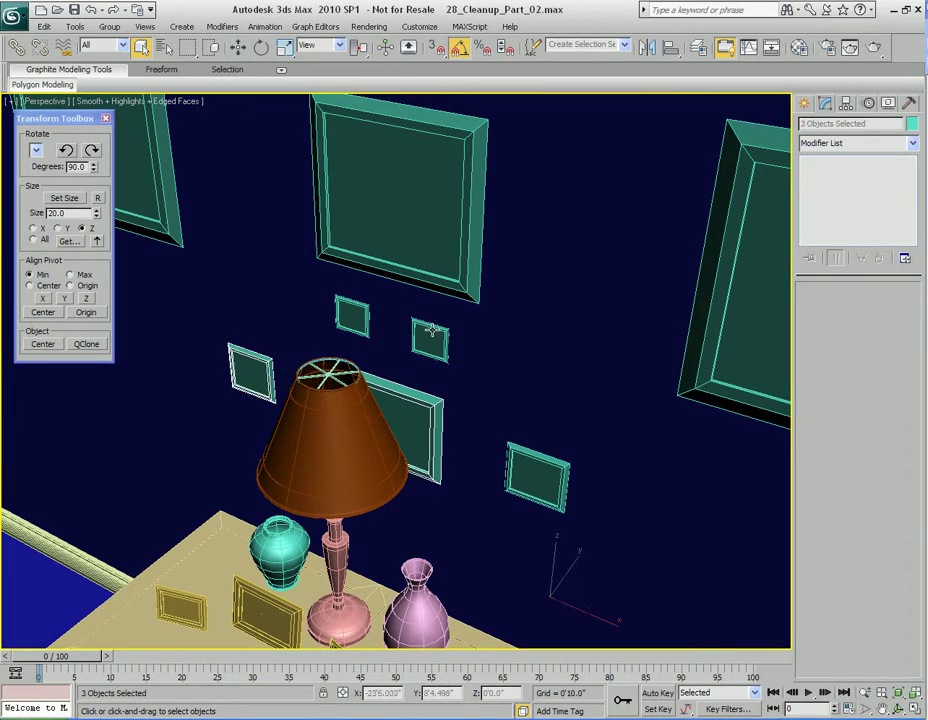
scroll(528, 481, down, 6)
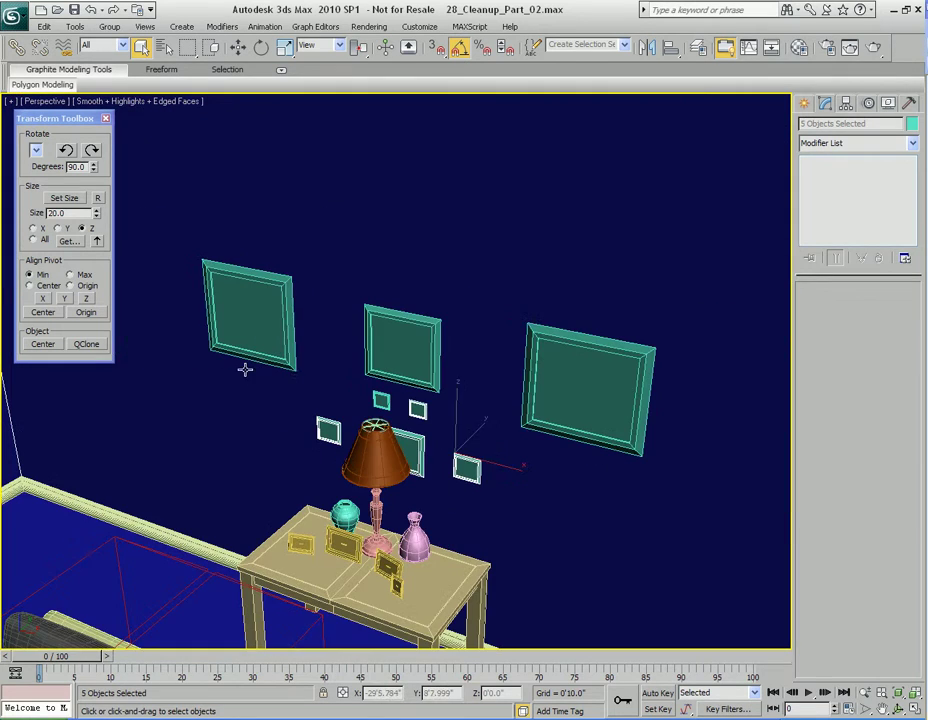
ctrl+click(578, 378)
alt+middle_drag(442, 394, 539, 391)
key(w)
alt+middle_drag(455, 372, 454, 438)
key(q)
key(w)
mouse_move(571, 342)
alt+middle_down()
mouse_move(581, 403)
mouse_move(591, 405)
mouse_move(570, 420)
mouse_move(555, 410)
mouse_move(582, 389)
alt+middle_up()
key(F3)
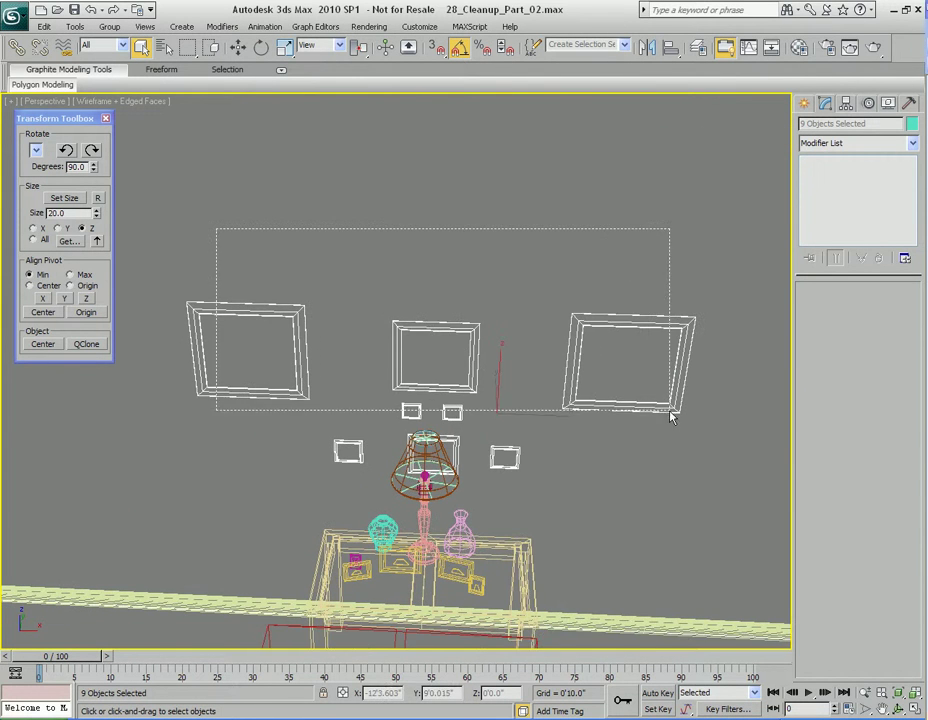
scroll(377, 477, up, 5)
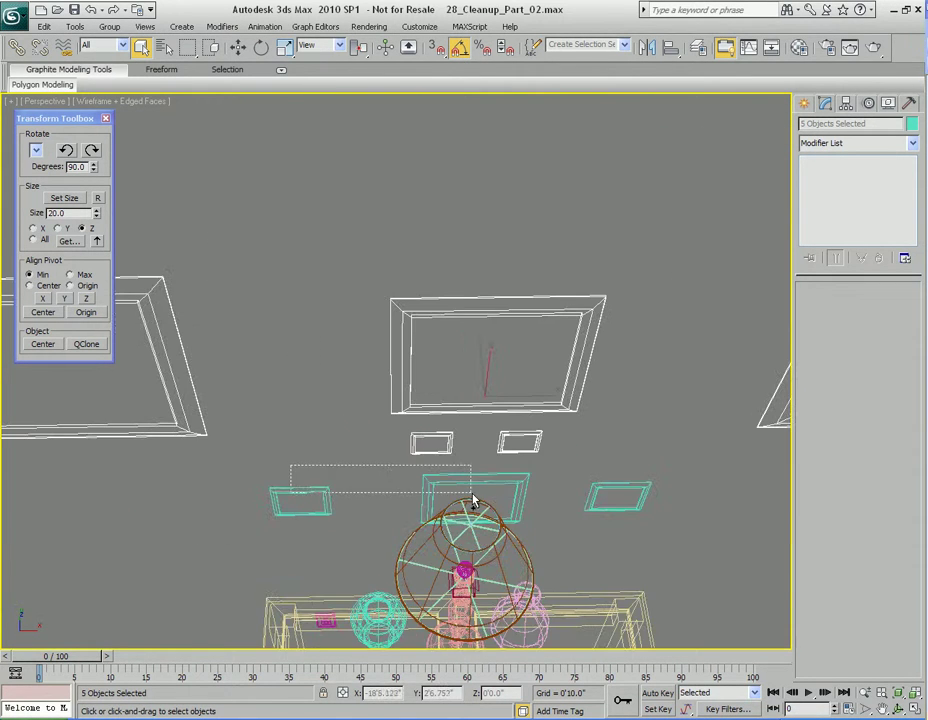
alt+middle_drag(506, 524, 597, 446)
key(F3)
key(w)
drag(457, 371, 459, 253)
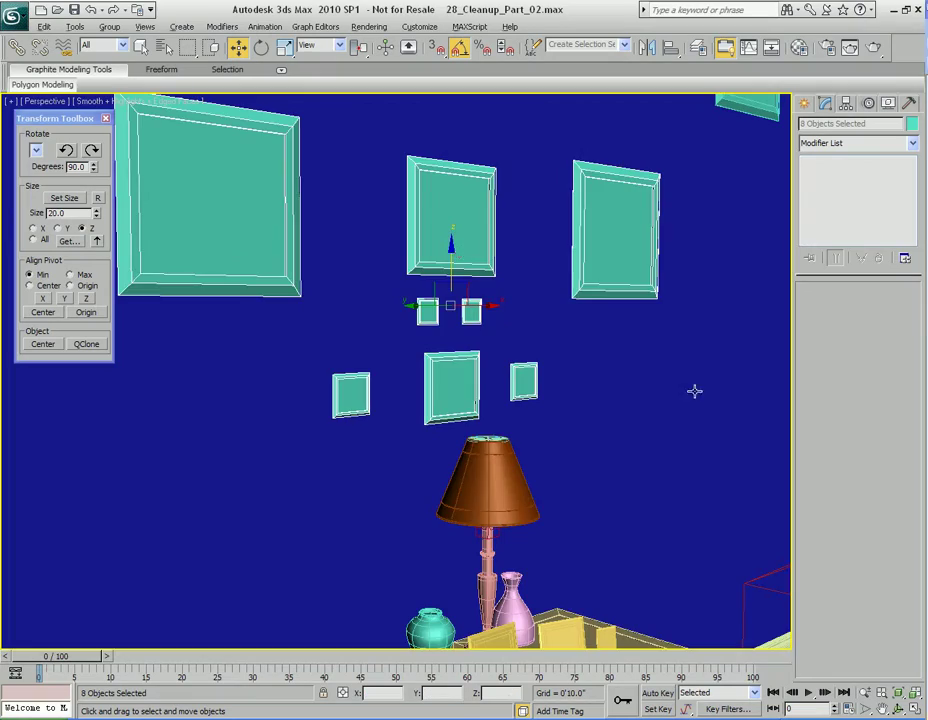
- Copy the end table beside the sofa and place the single copy at the sofa's opposite arm
alt+middle_drag(597, 341, 615, 398)
scroll(622, 410, down, 5)
alt+middle_drag(638, 443, 511, 457)
scroll(603, 414, up, 4)
click(587, 432)
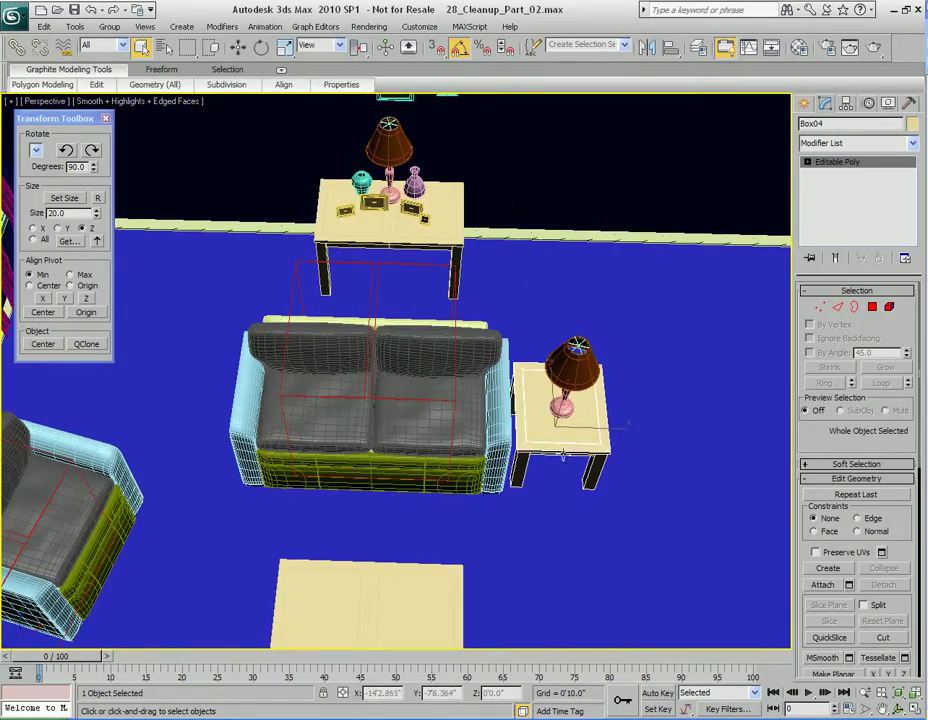
scroll(587, 432, up, 5)
mouse_move(718, 453)
shift+mouse_down()
mouse_move(135, 435)
mouse_move(183, 432)
shift+mouse_up()
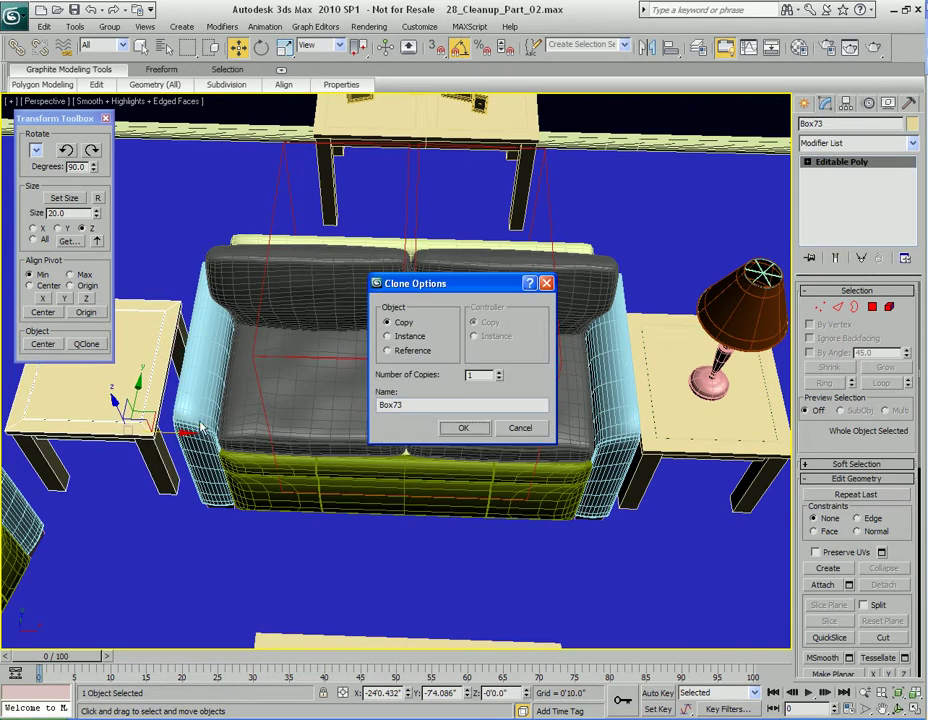
click(466, 428)
- Adjust the copied end table's position so that it sits next to the sofa arm, at about Y -72.526"
alt+middle_drag(342, 495, 530, 432)
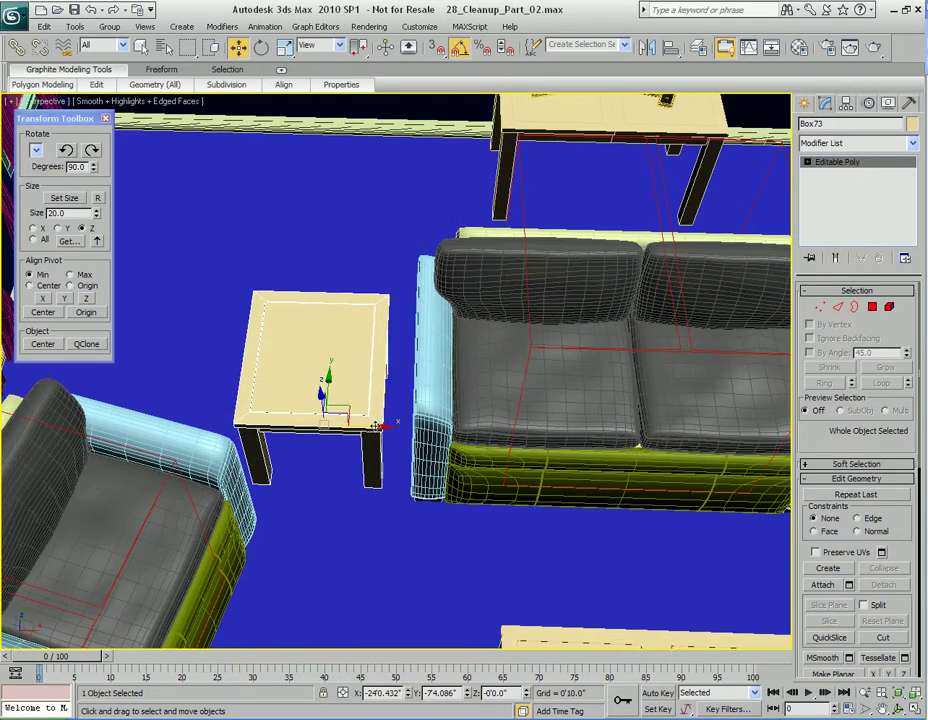
alt+middle_drag(372, 425, 470, 395)
scroll(470, 395, down, 5)
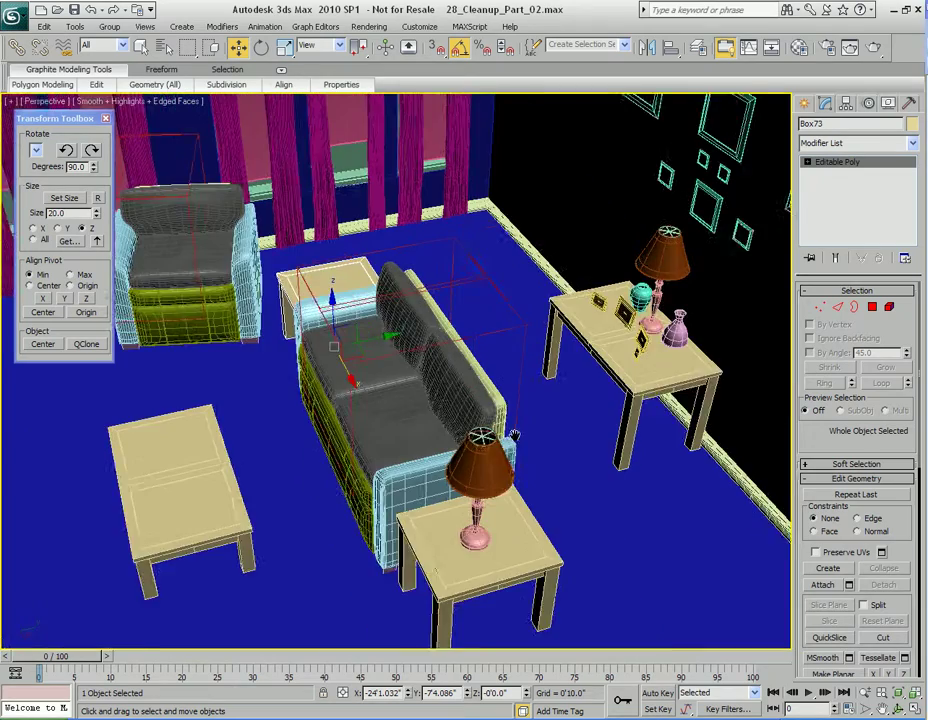
scroll(450, 413, up, 4)
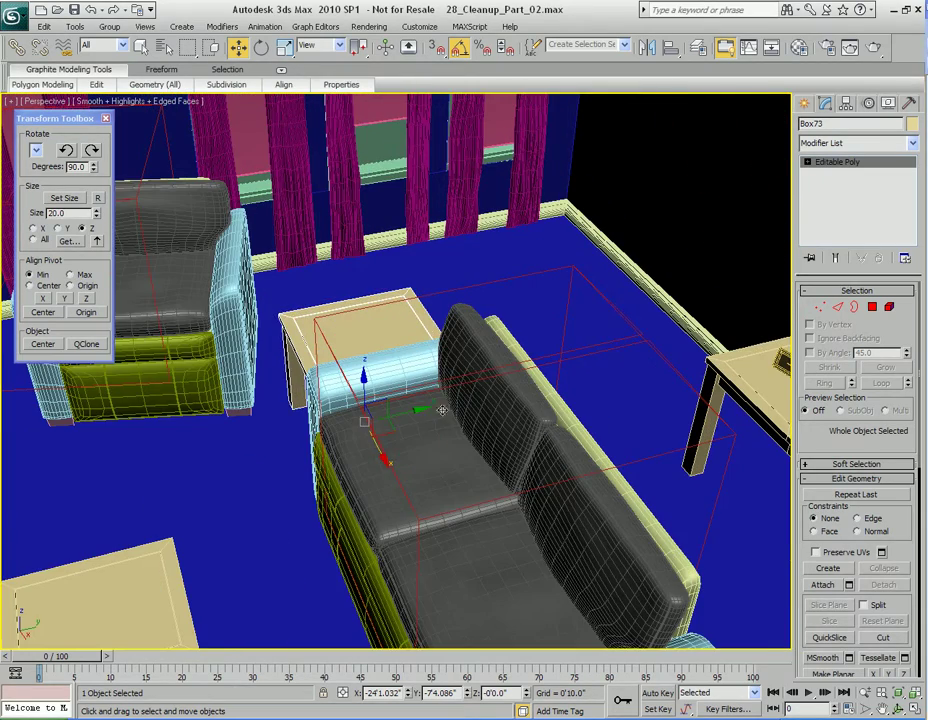
middle_drag(527, 462, 550, 457)
scroll(545, 440, down, 4)
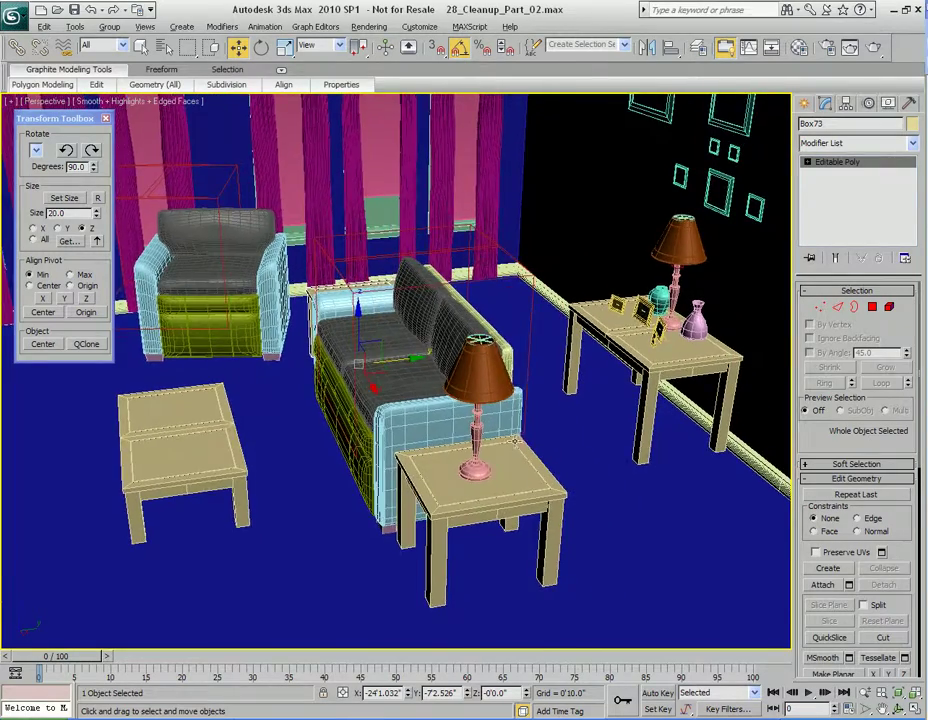
- Select the end table's lamp and make one copy of it towards the new end table
scroll(520, 436, up, 4)
click(644, 371)
alt+middle_drag(578, 390, 652, 481)
key(w)
mouse_move(644, 501)
shift+mouse_down()
mouse_move(585, 455)
mouse_move(470, 316)
shift+mouse_up()
click(480, 427)
- Slide the copied lamp along the X axis to the middle of the new end table's top
mouse_move(561, 435)
alt+middle_down()
mouse_move(528, 387)
mouse_move(607, 497)
mouse_move(606, 480)
mouse_move(633, 451)
alt+middle_up()
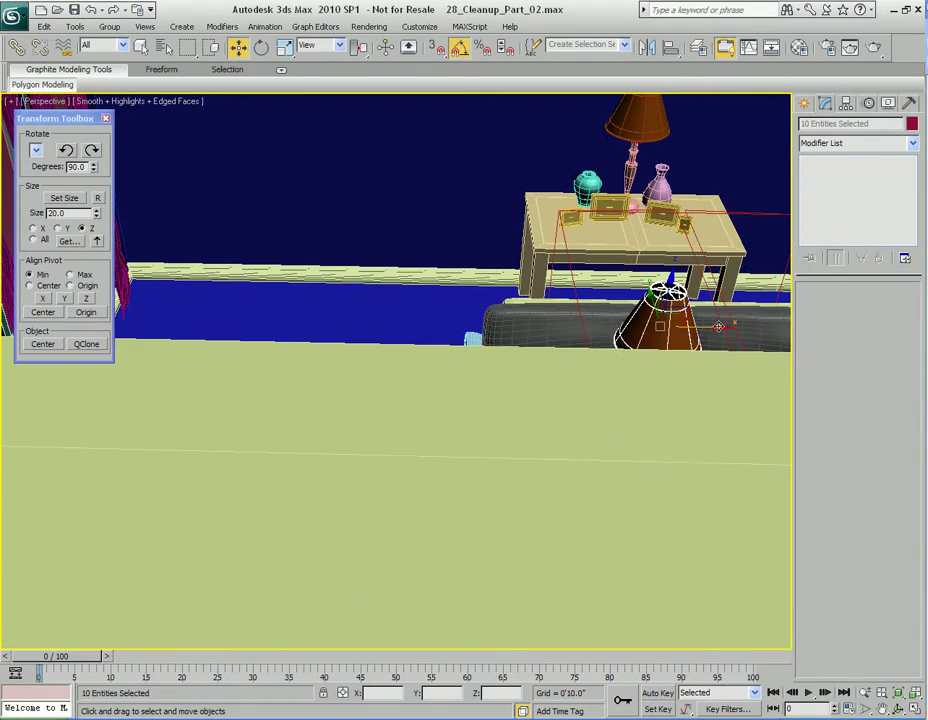
alt+middle_drag(471, 323, 566, 369)
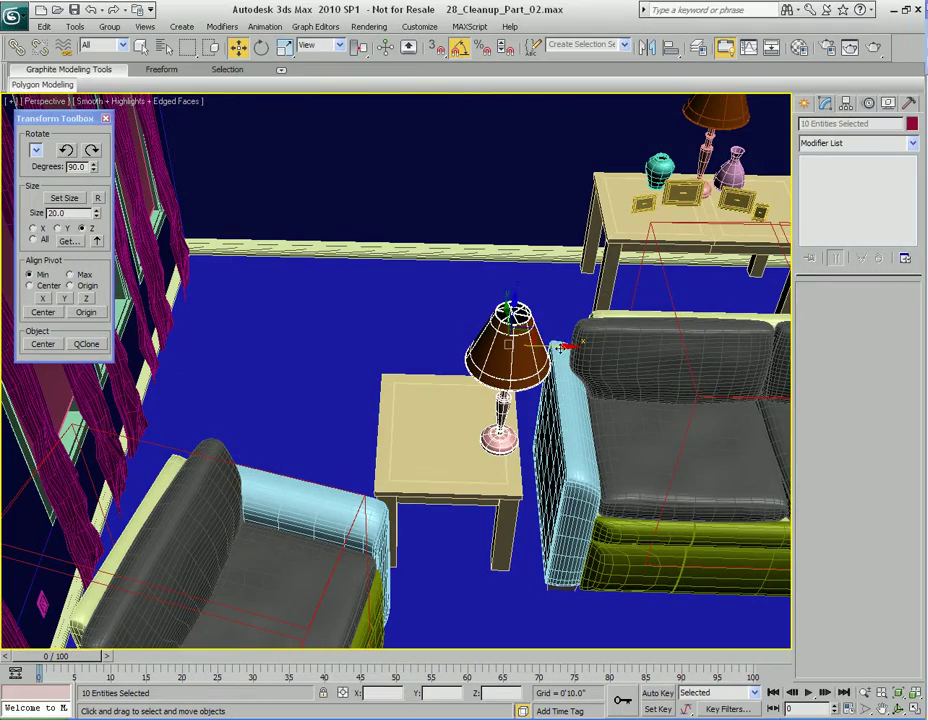
drag(560, 347, 491, 349)
alt+middle_drag(507, 347, 521, 378)
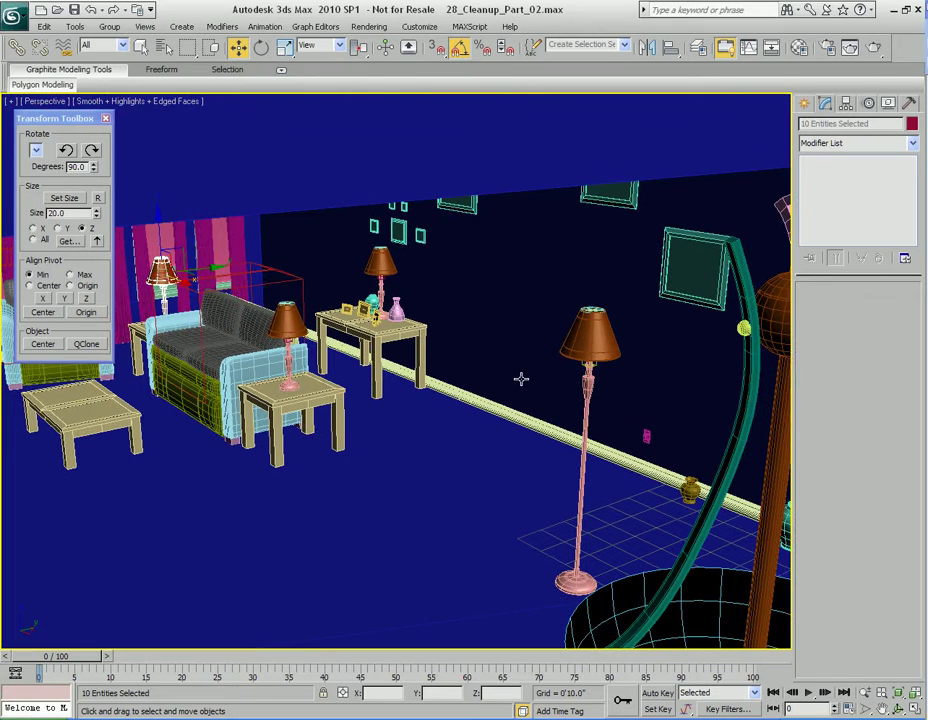
- Select the Floor Lamp container and move it along the picture wall, away from the small vases on the floor
click(595, 366)
key(q)
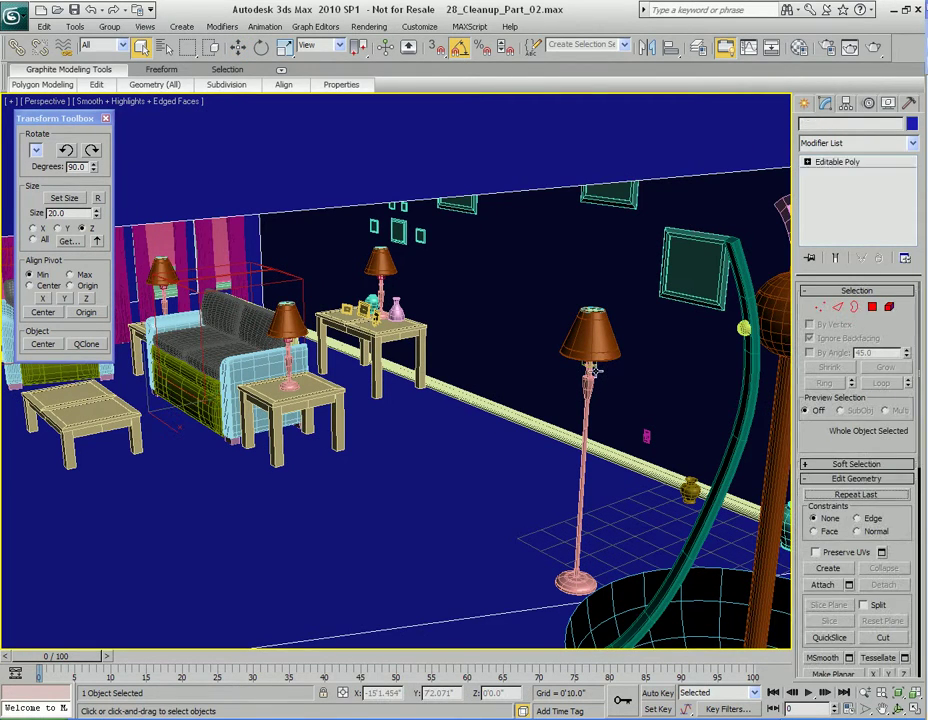
click(594, 369)
alt+middle_drag(594, 369, 597, 398)
scroll(549, 384, up, 4)
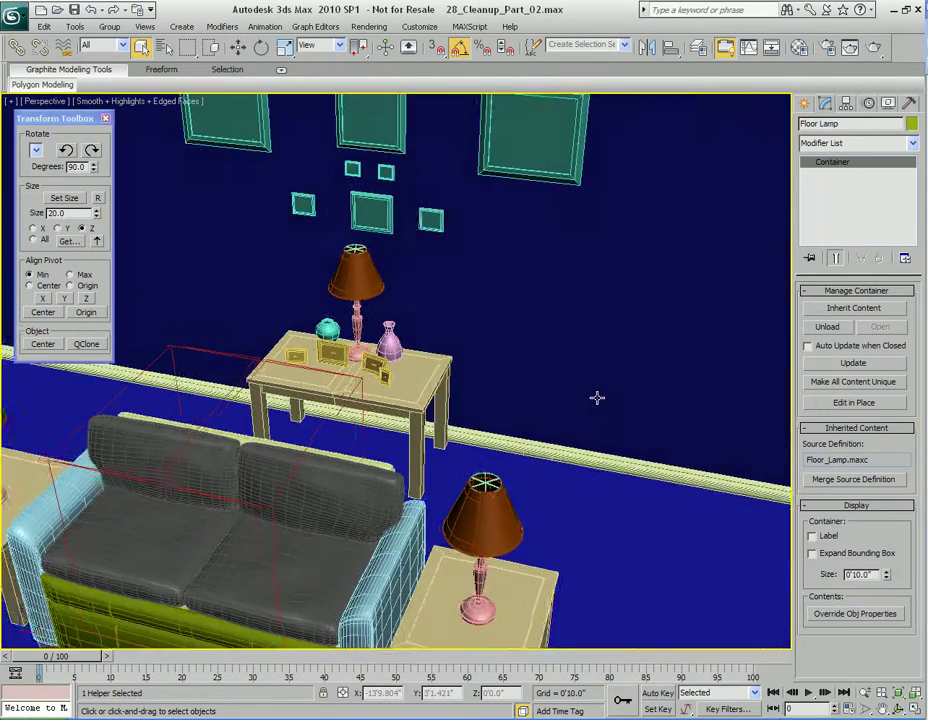
key(z)
scroll(580, 402, down, 15)
middle_drag(433, 397, 604, 402)
key(w)
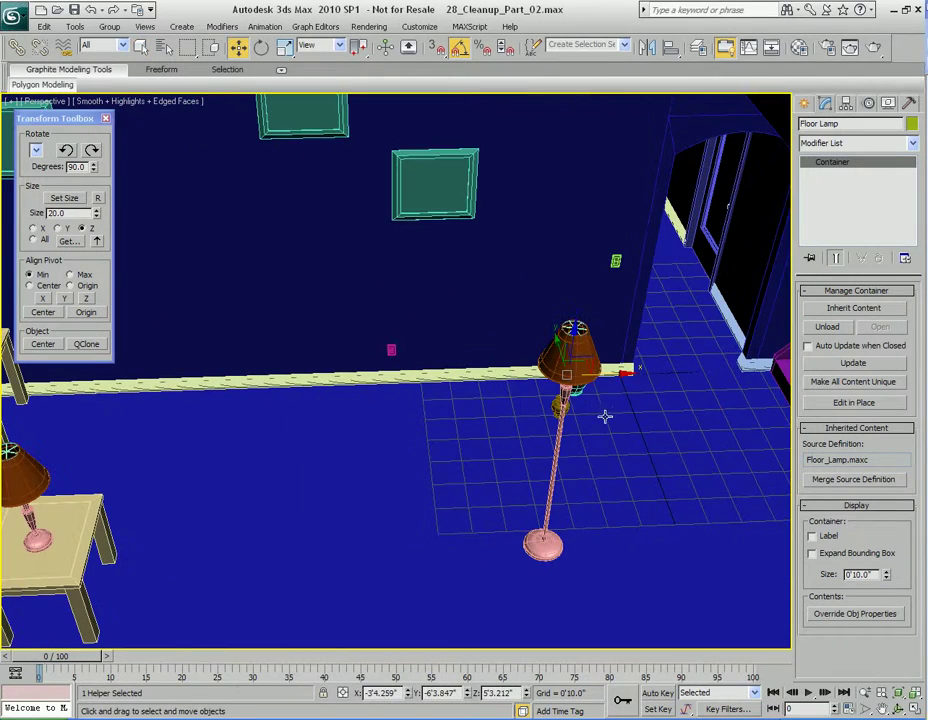
drag(585, 370, 399, 270)
alt+middle_drag(413, 349, 481, 370)
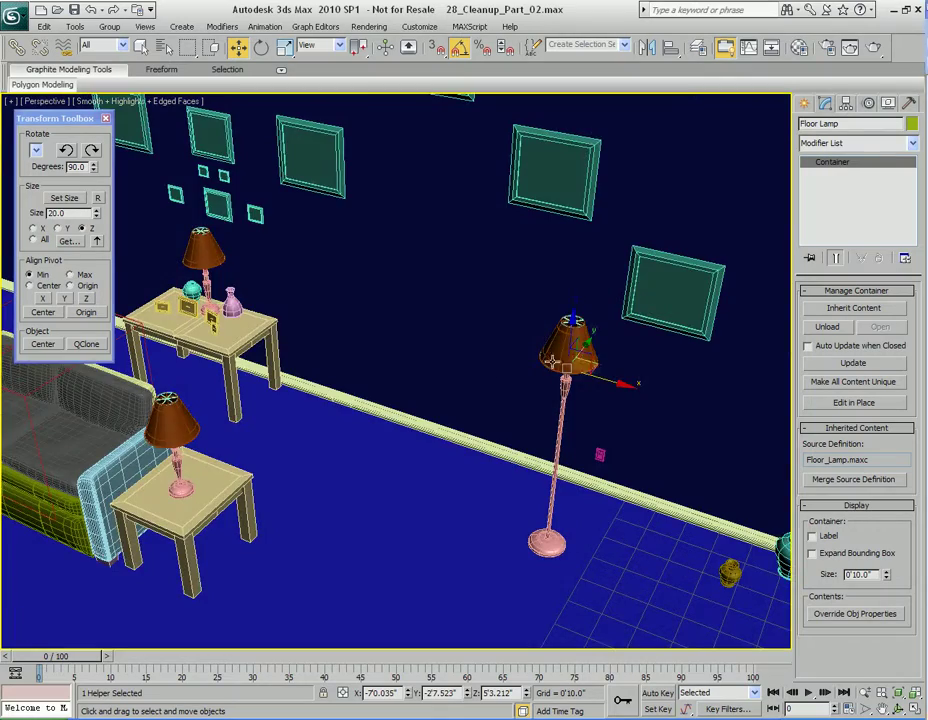
- Move the floor lamp closer to the wall and towards the side table, to about X -9'0.687", Y -1'2.481"
alt+middle_drag(668, 398, 427, 364)
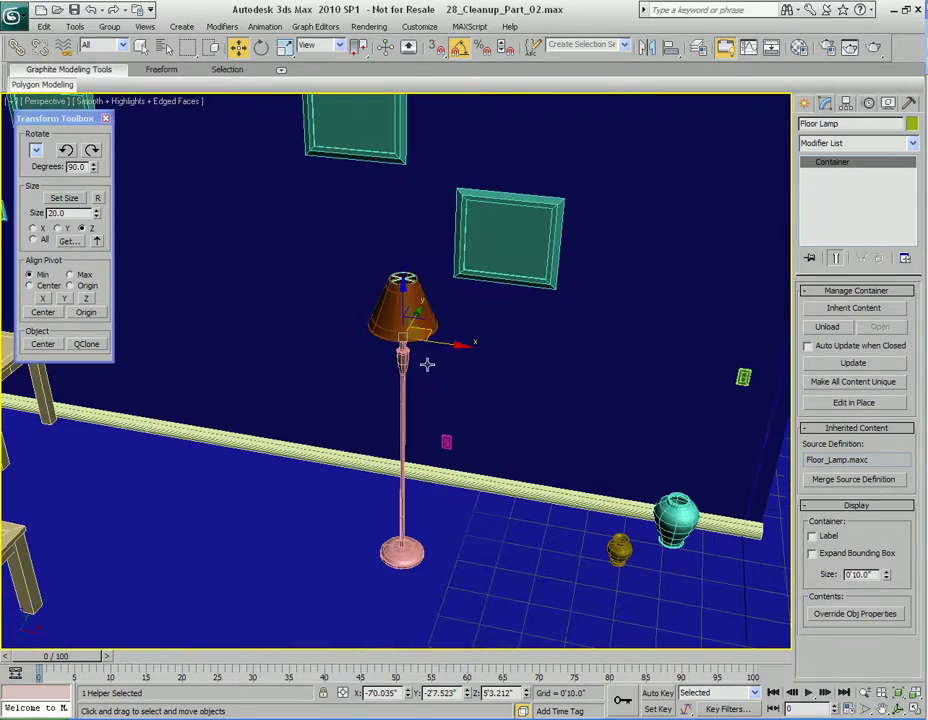
drag(432, 333, 344, 291)
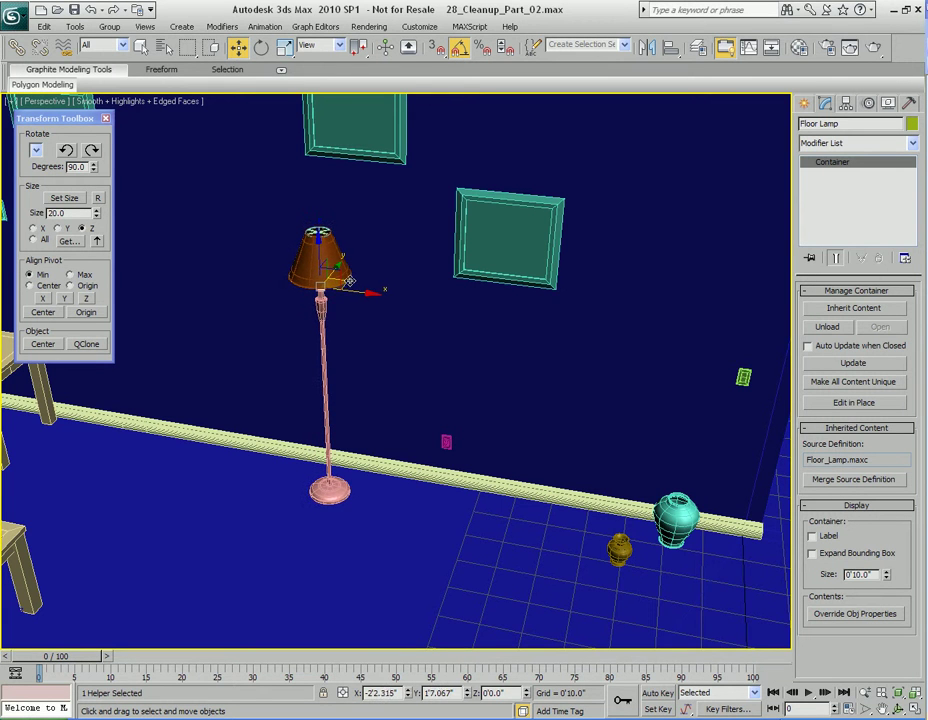
drag(353, 285, 352, 284)
middle_drag(238, 410, 426, 444)
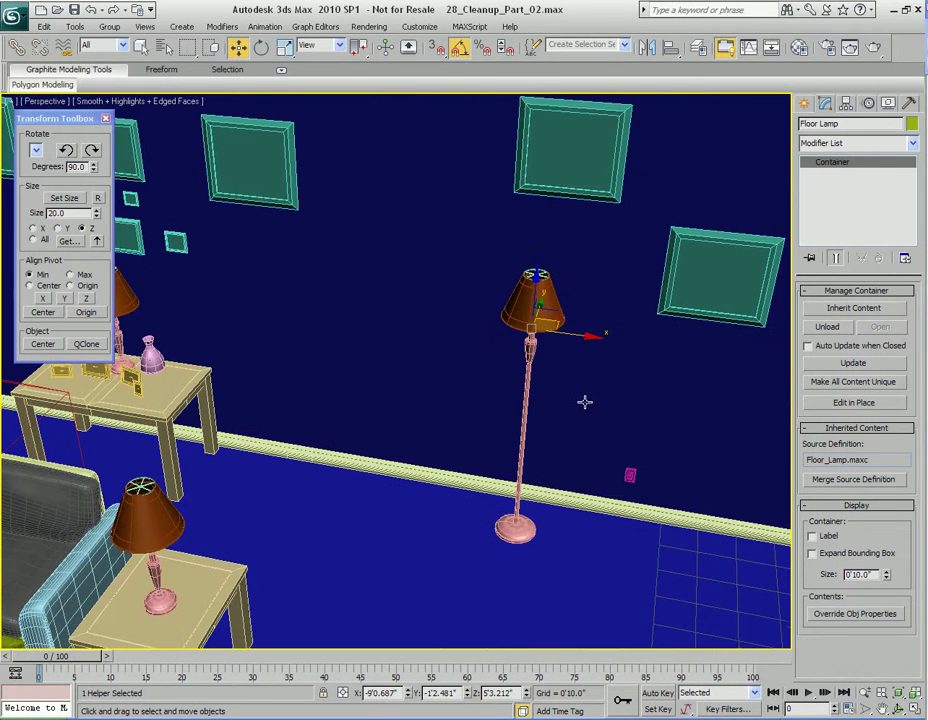
middle_drag(509, 386, 484, 411)
- Enable in-place editing for the Floor Lamp container and make one copy of the lamp
click(853, 402)
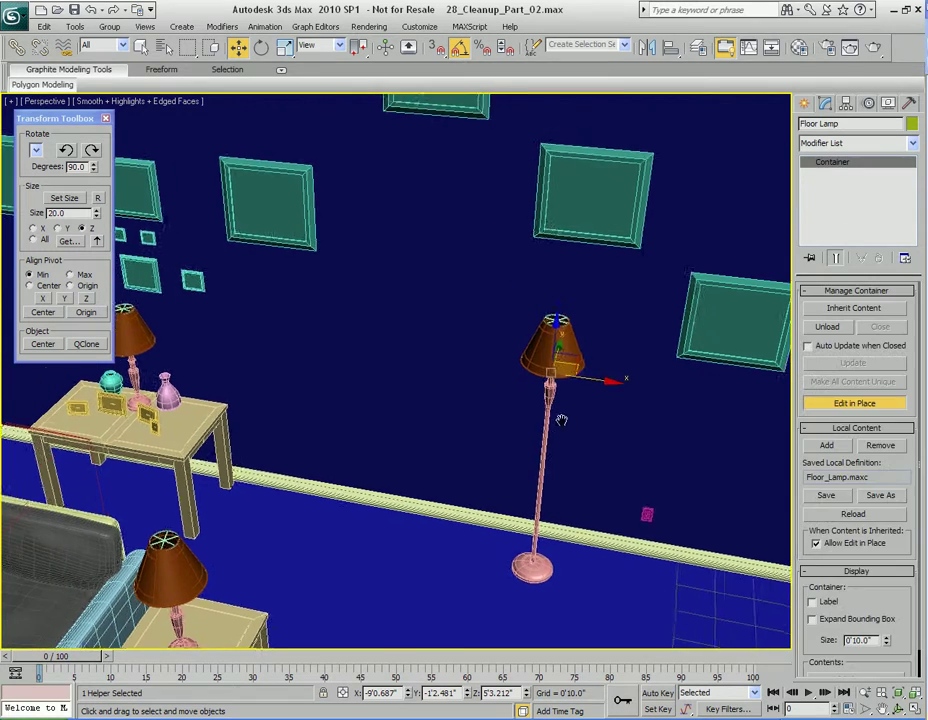
shift+drag(540, 375, 368, 410)
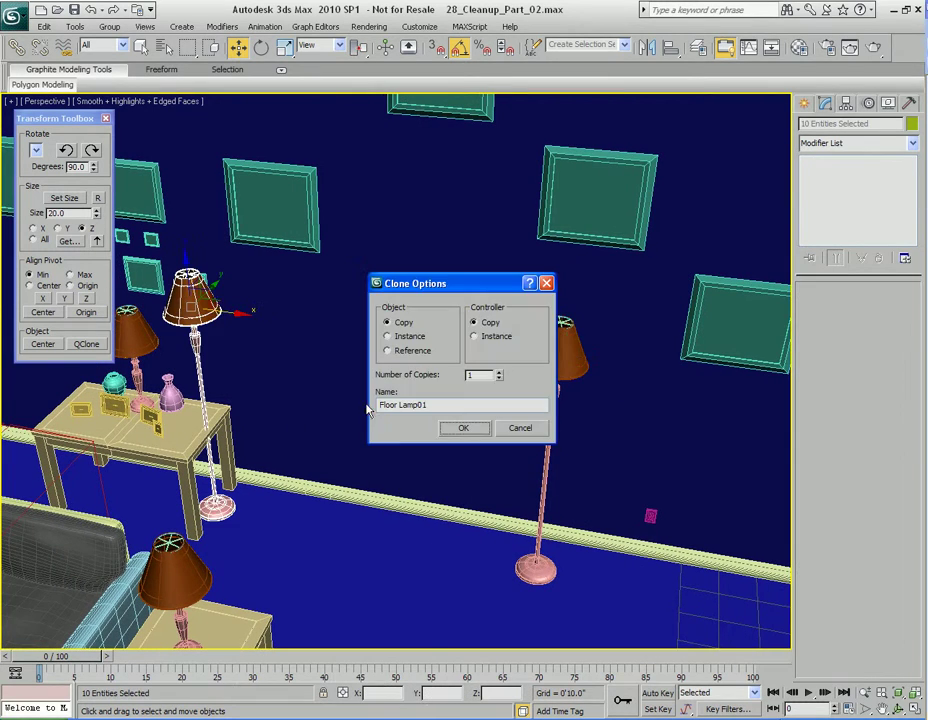
click(465, 427)
- Move the copied floor lamp past the side table into the room corner beside the curtains
mouse_move(344, 416)
middle_down()
mouse_move(284, 391)
mouse_move(503, 433)
mouse_move(565, 411)
mouse_move(671, 345)
middle_up()
drag(667, 319, 185, 310)
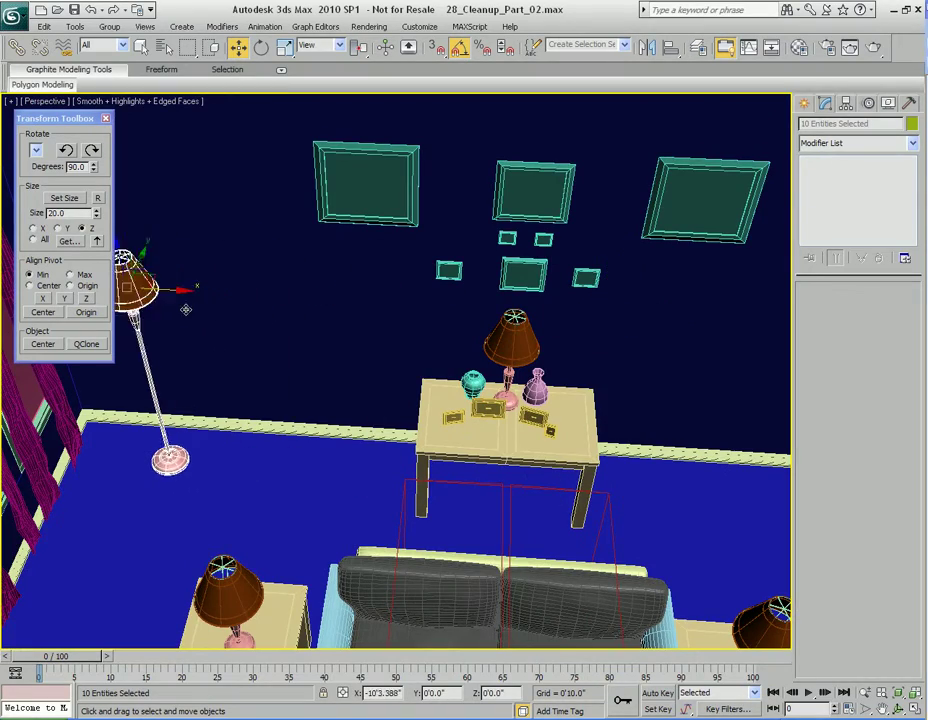
alt+middle_drag(190, 309, 543, 290)
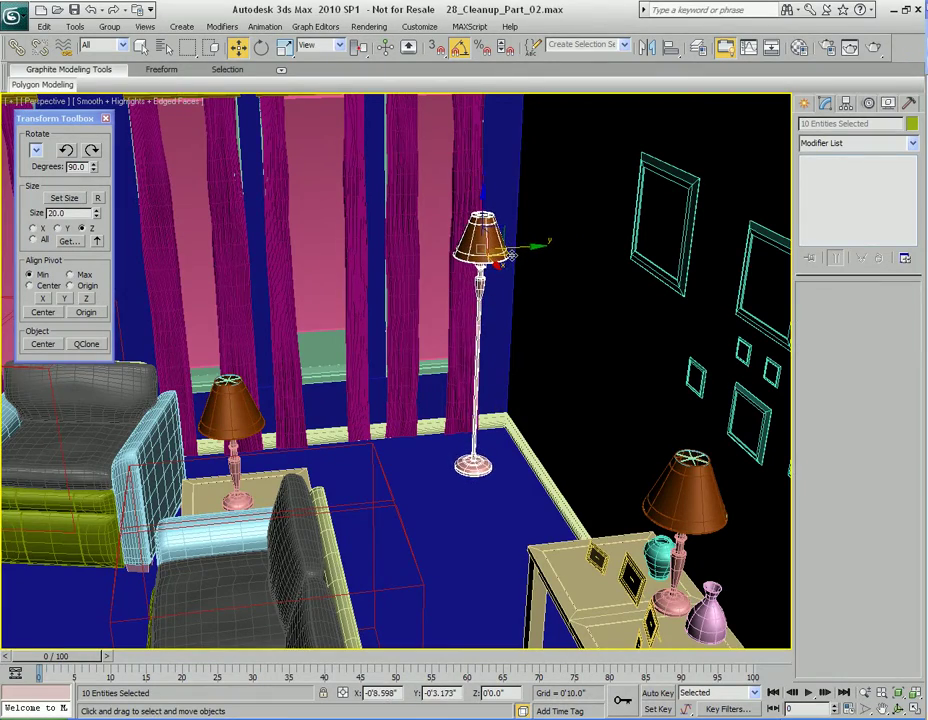
alt+middle_drag(432, 315, 415, 358)
- Examine the sofa, end tables and side table arrangement from above
key(z)
scroll(557, 390, down, 5)
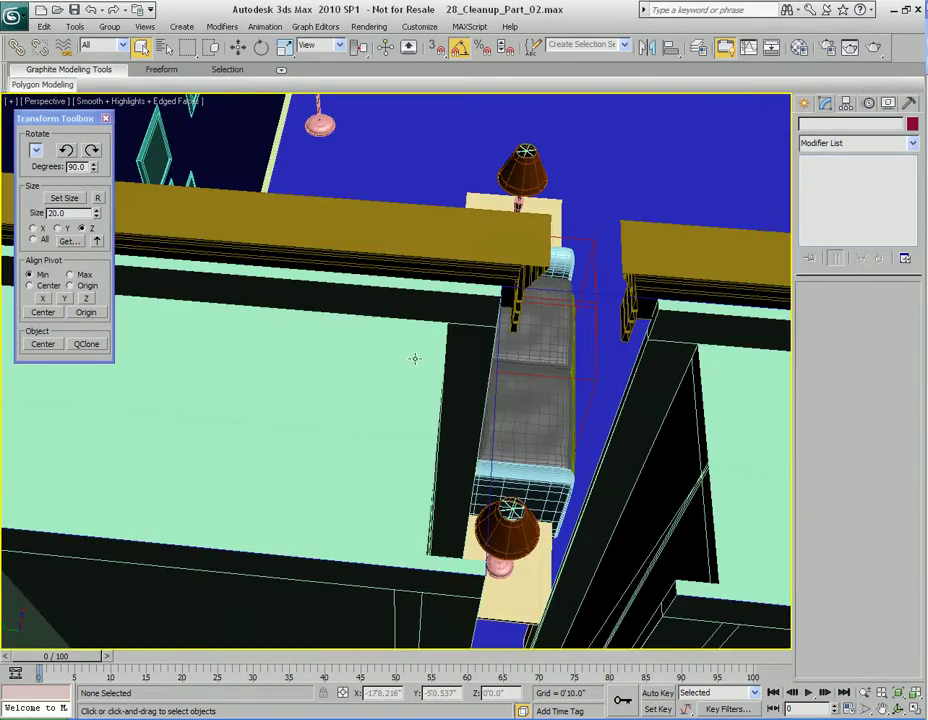
alt+middle_drag(501, 323, 356, 400)
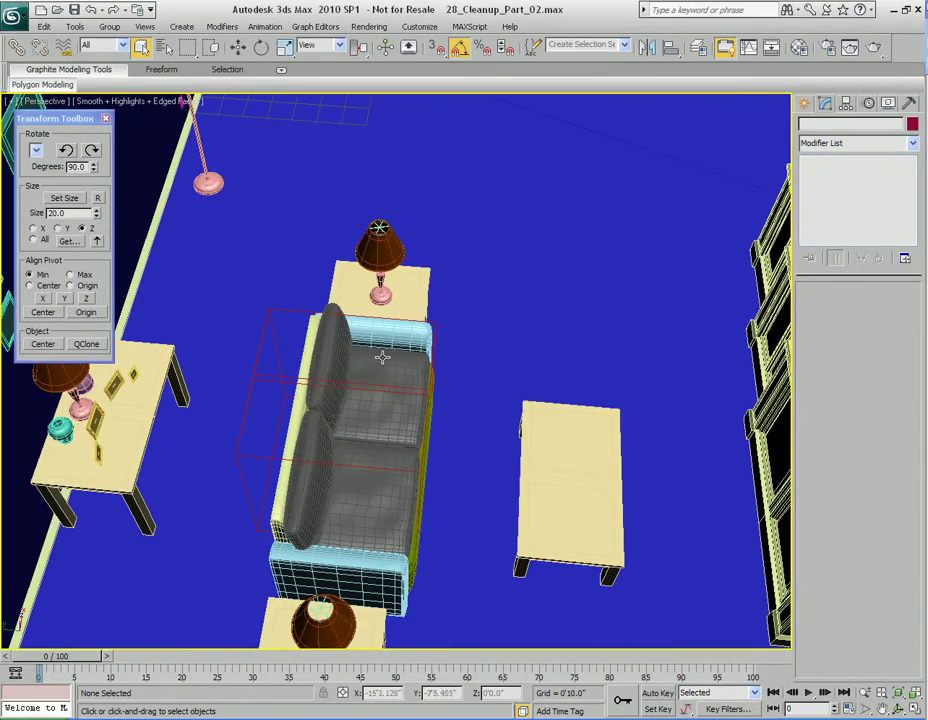
middle_drag(268, 419, 338, 393)
scroll(331, 393, up, 3)
middle_drag(240, 355, 330, 363)
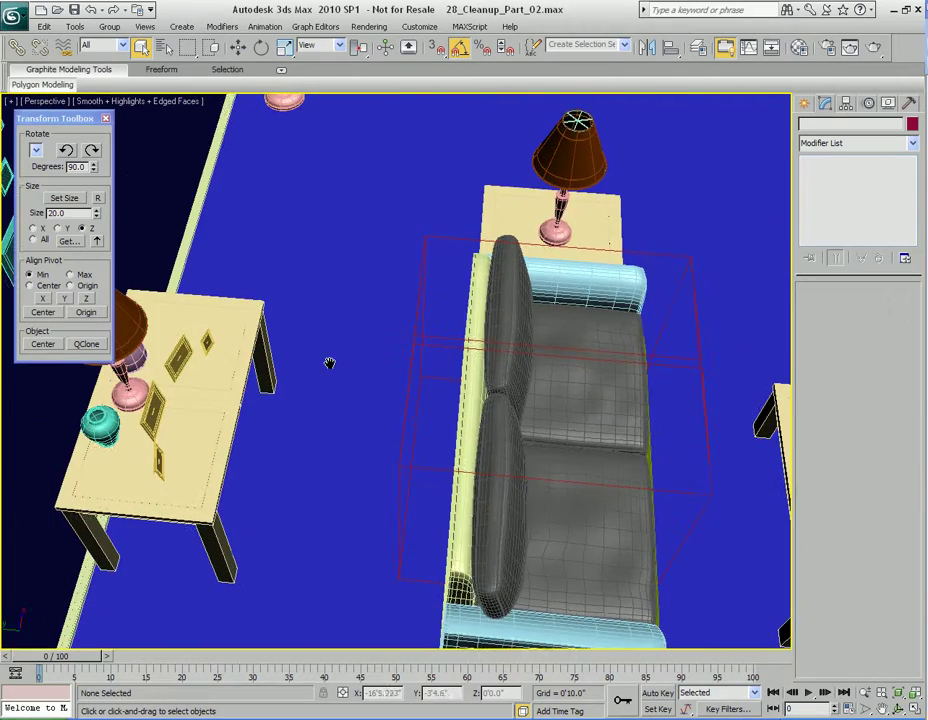
click(143, 354)
alt+middle_drag(366, 420, 445, 424)
- Move the small brown vase from the floor onto the coffee table with face snapping, and adjust its place on one half
click(386, 272)
alt+middle_drag(470, 329, 347, 372)
scroll(347, 372, down, 3)
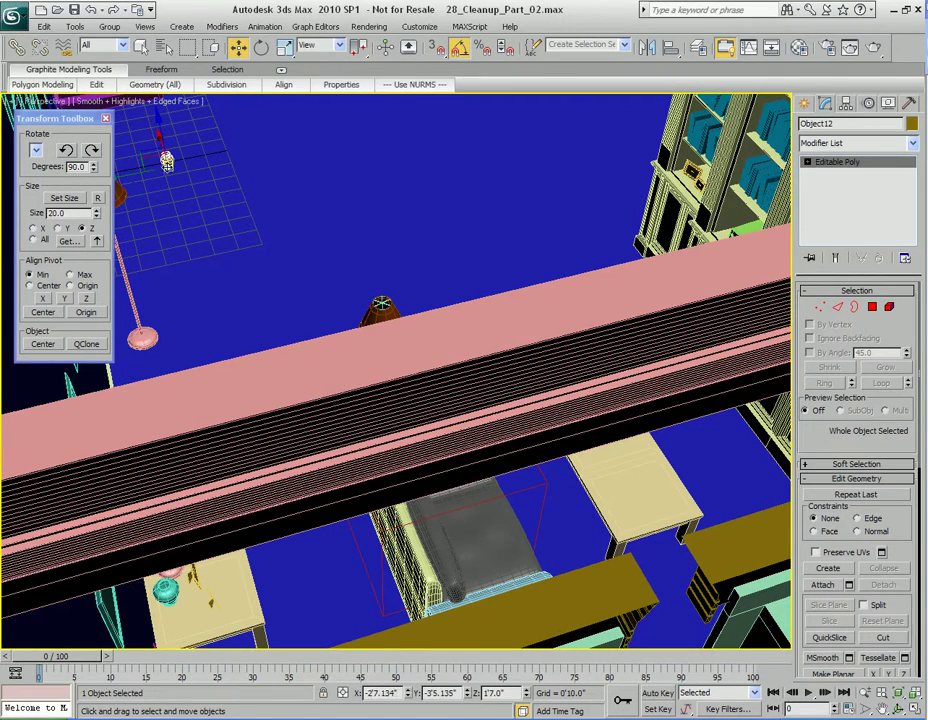
key(z)
alt+middle_drag(638, 509, 562, 445)
scroll(530, 420, down, 4)
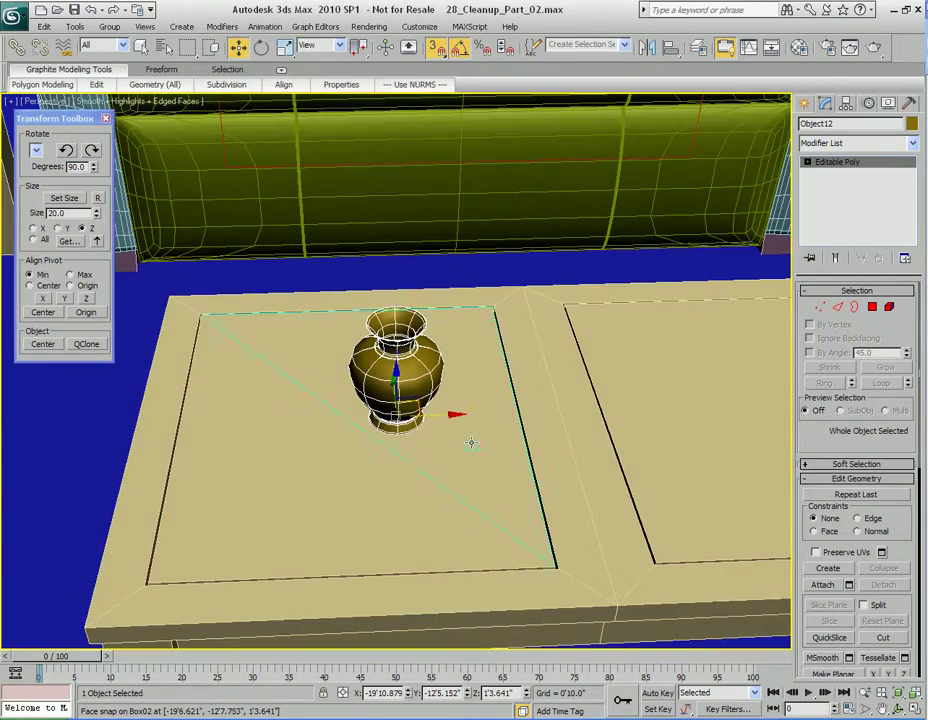
scroll(481, 411, down, 6)
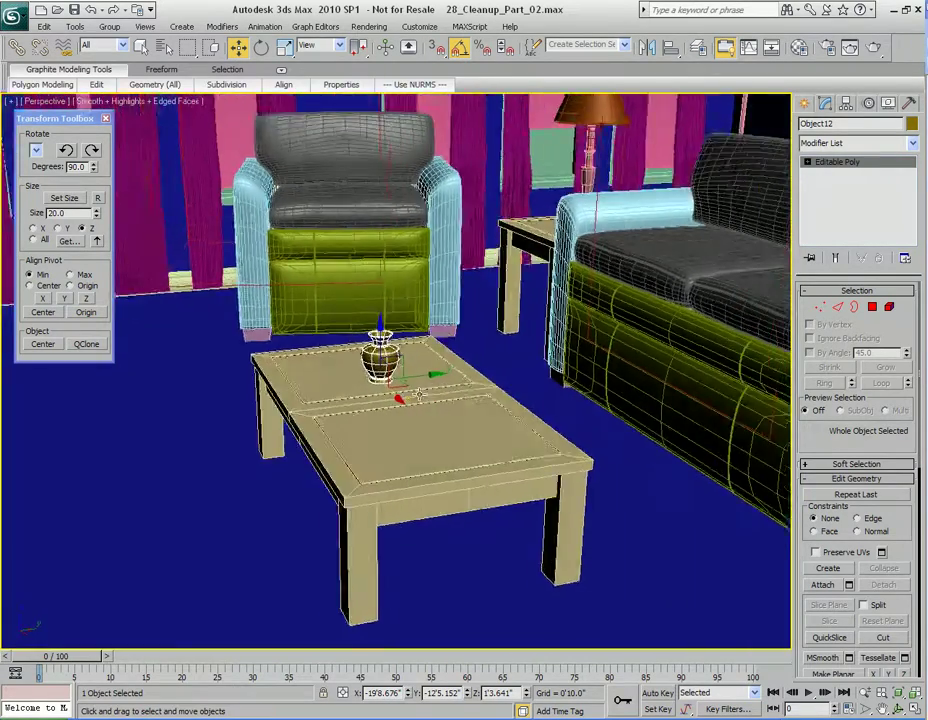
alt+middle_drag(419, 395, 429, 408)
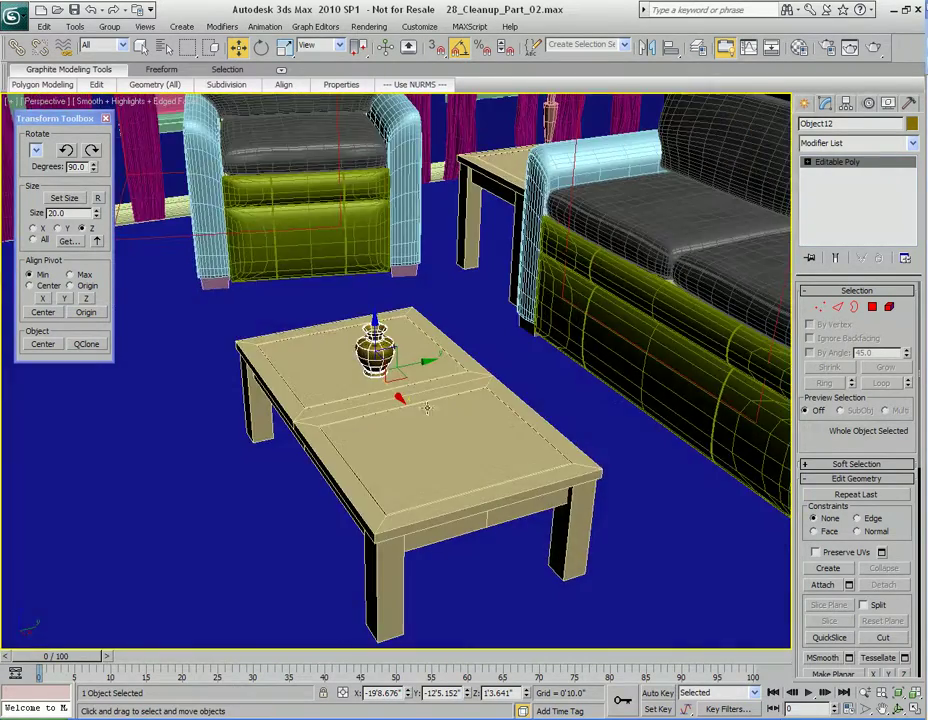
- Select the stack of four red DVD cases on the bookcase's upper DVD shelf and make one copy away from the shelf
scroll(429, 408, down, 3)
alt+middle_drag(560, 405, 330, 400)
middle_drag(640, 345, 446, 419)
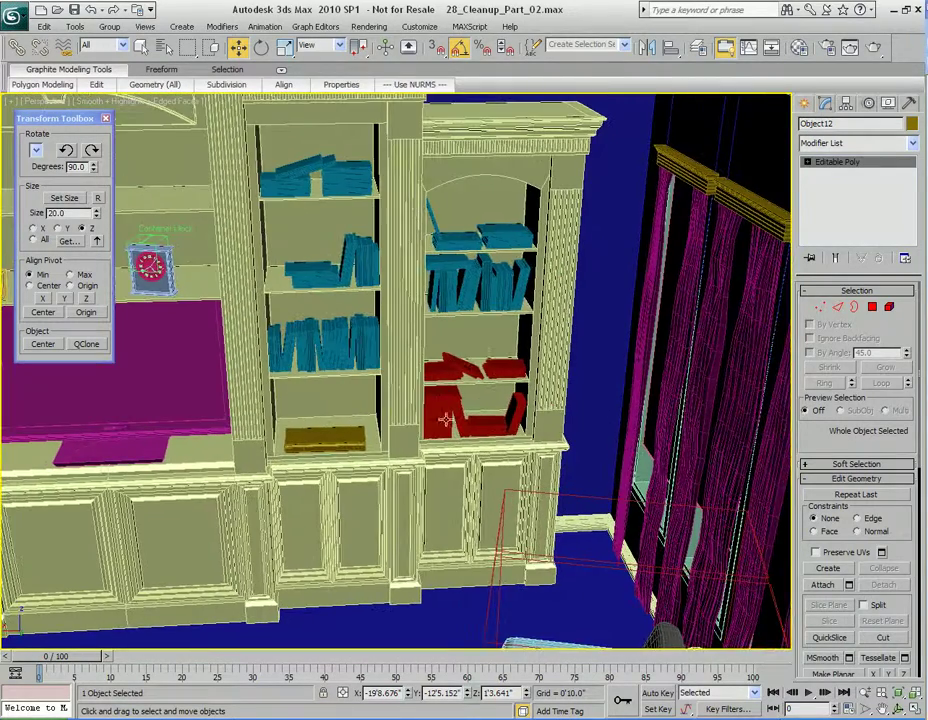
click(479, 367)
key(z)
scroll(470, 370, down, 4)
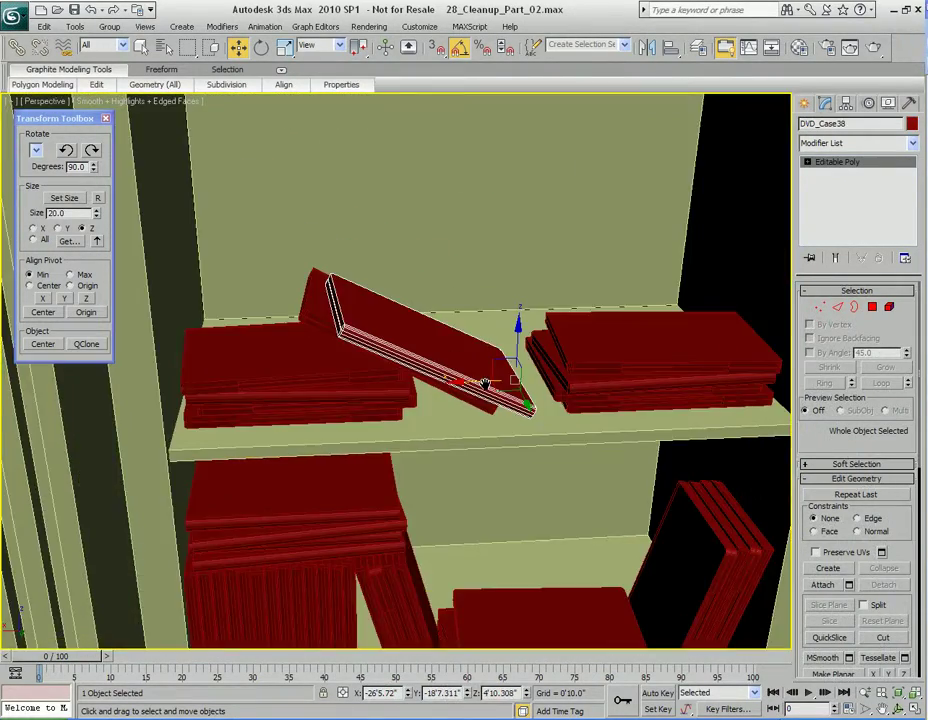
alt+middle_drag(489, 395, 497, 305)
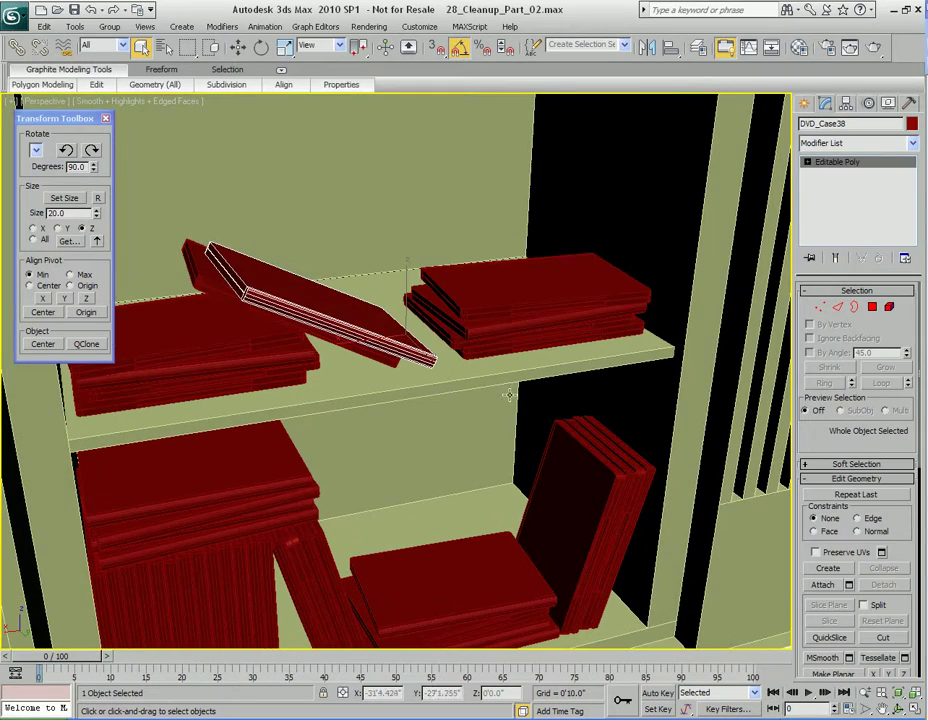
click(493, 327)
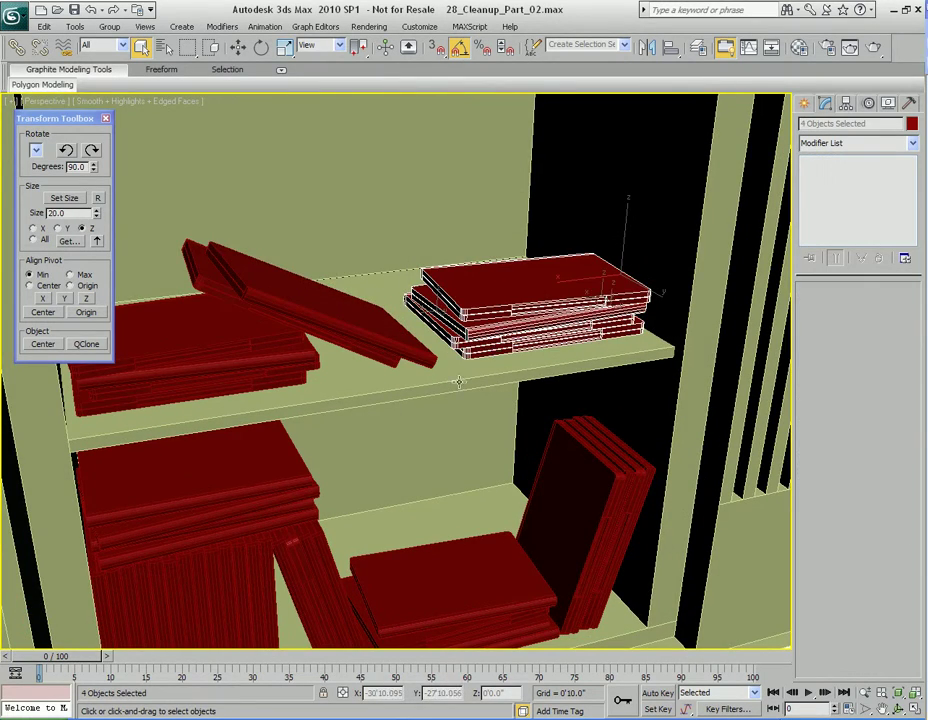
scroll(459, 381, down, 5)
scroll(503, 374, up, 3)
key(w)
mouse_move(458, 340)
shift+mouse_down()
mouse_move(476, 506)
mouse_move(488, 528)
shift+mouse_up()
click(476, 434)
- Move the copied DVD stack across the room and over to the coffee table
mouse_move(467, 471)
alt+middle_down()
mouse_move(571, 470)
mouse_move(541, 408)
mouse_move(489, 341)
mouse_move(425, 304)
mouse_move(400, 263)
alt+middle_up()
scroll(577, 497, down, 4)
scroll(541, 408, down, 3)
alt+middle_drag(525, 543, 476, 440)
drag(487, 426, 170, 400)
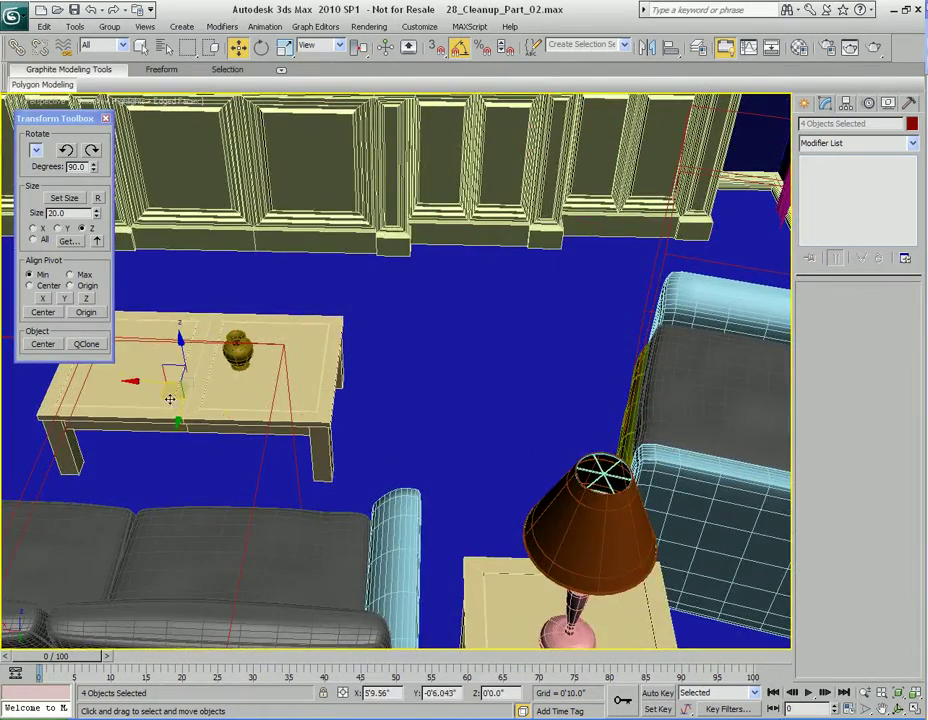
key(z)
alt+middle_drag(307, 443, 373, 427)
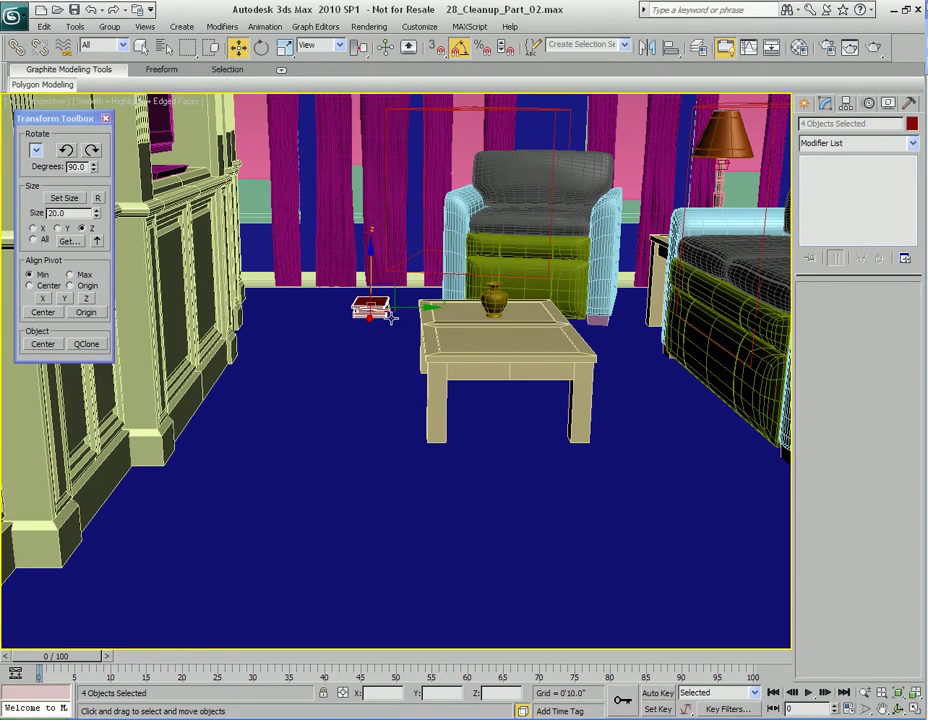
drag(386, 285, 494, 306)
- Set the DVD stack down on the coffee table's top and position it on the half opposite the vase
key(z)
alt+middle_drag(493, 357, 407, 361)
mouse_move(393, 316)
mouse_down()
mouse_move(388, 343)
mouse_move(384, 332)
mouse_up()
alt+middle_drag(384, 336, 441, 427)
scroll(447, 431, down, 3)
drag(415, 398, 518, 430)
alt+middle_drag(518, 430, 548, 479)
scroll(499, 428, down, 4)
key(q)
key(w)
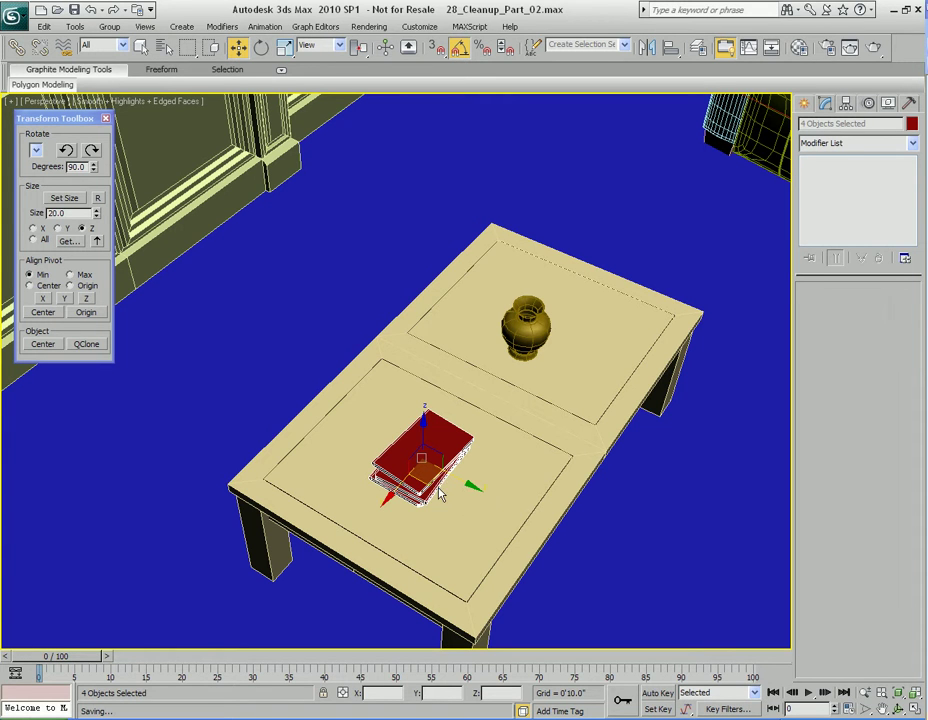
drag(438, 488, 479, 443)
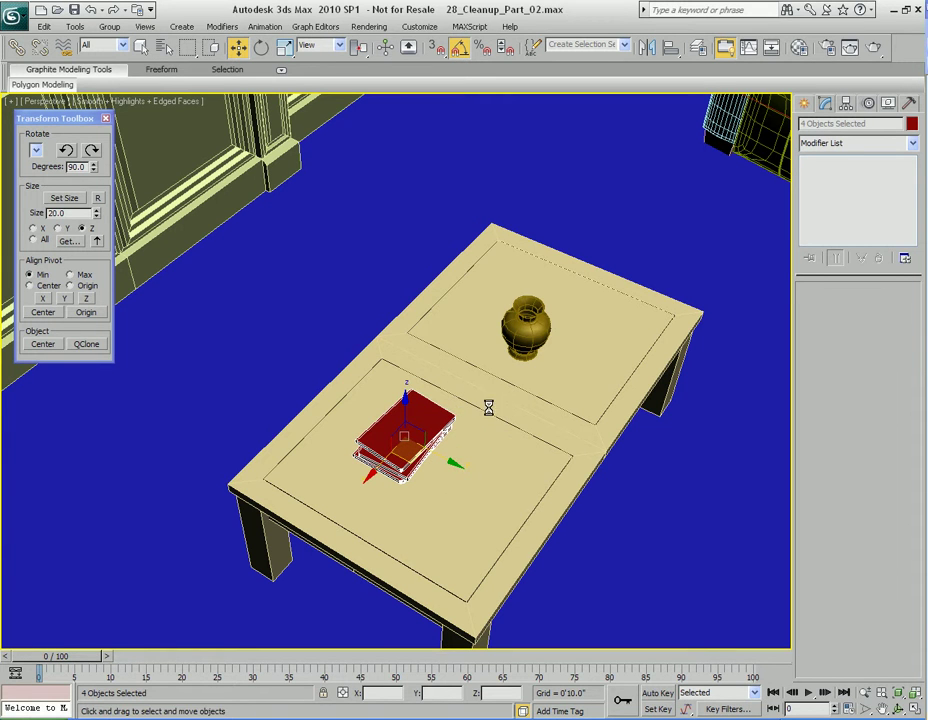
- Select the three stacked teal books on the top shelf of the bookcase's end section and copy them away from the shelf
middle_drag(508, 416, 328, 367)
scroll(484, 407, down, 5)
key(q)
middle_drag(328, 367, 353, 360)
scroll(461, 410, up, 3)
scroll(448, 308, up, 4)
middle_drag(448, 308, 375, 379)
click(329, 330)
ctrl+click(330, 343)
ctrl+click(330, 356)
scroll(365, 374, down, 4)
key(w)
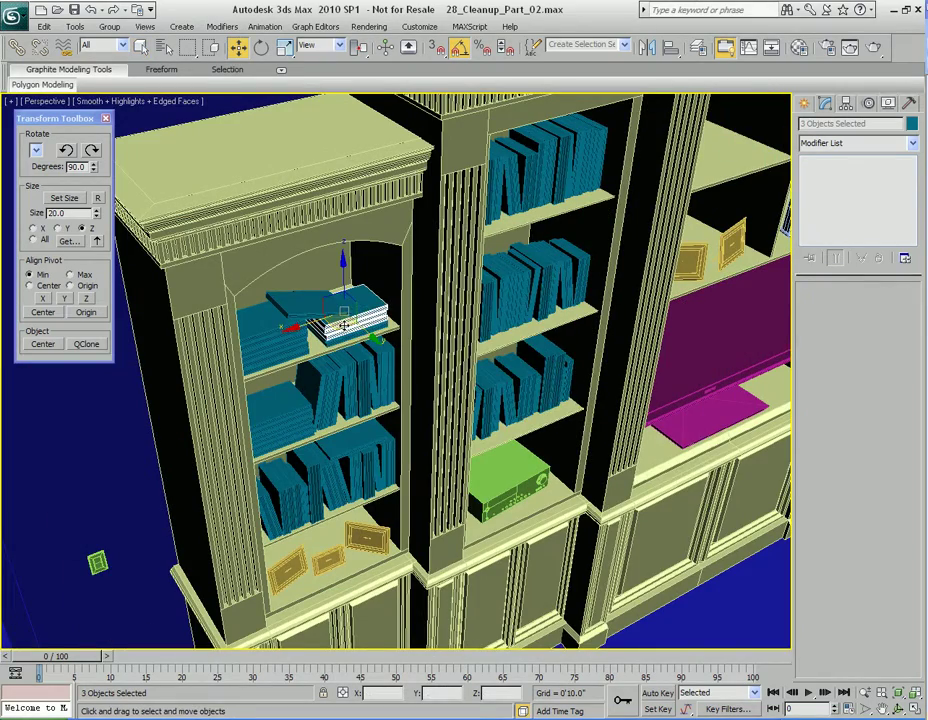
shift+drag(339, 325, 698, 468)
click(470, 427)
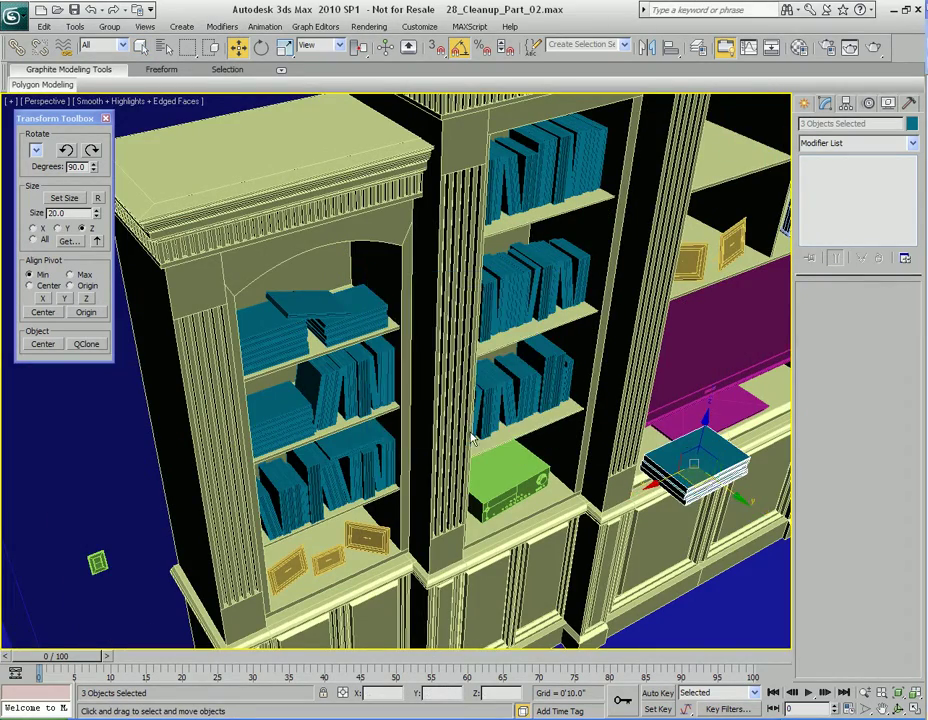
- Move the copied book stack across the room in plan, over the coffee table beside the red DVD cases
middle_drag(694, 532, 368, 380)
key(t)
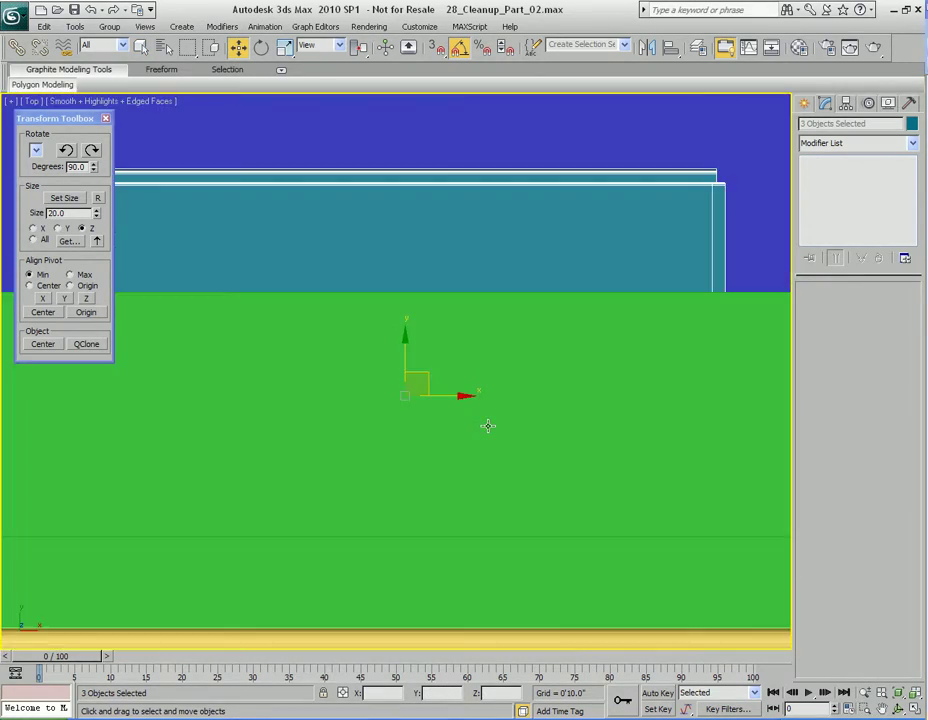
key(F3)
scroll(488, 426, down, 8)
mouse_move(489, 427)
middle_down()
mouse_move(456, 317)
mouse_move(583, 418)
middle_up()
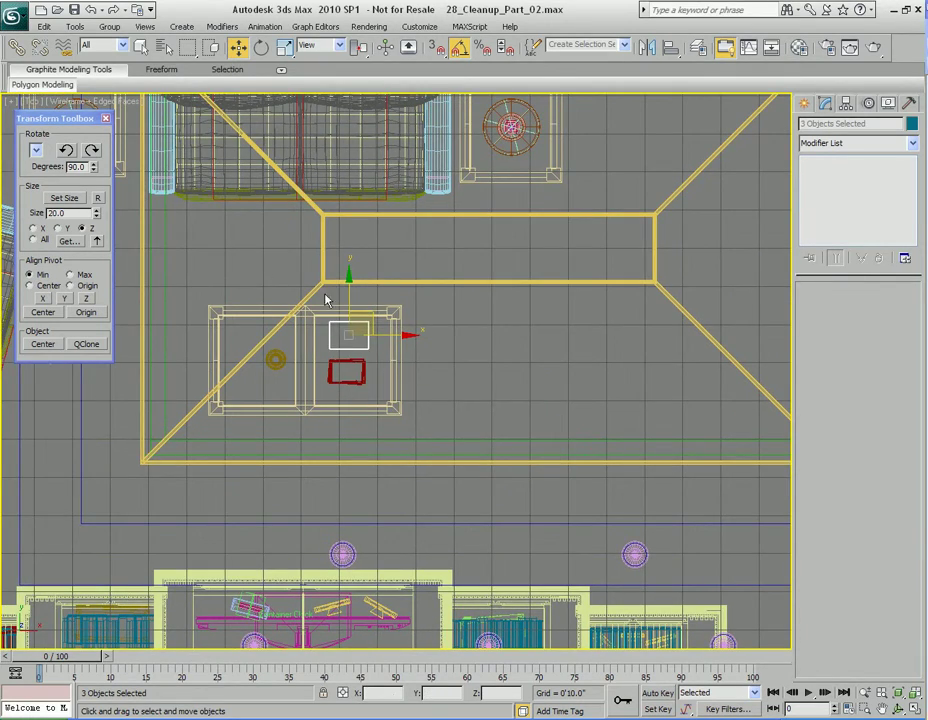
- Lower the copied book stack from above the room down to the coffee table
key(p)
key(z)
alt+middle_drag(408, 358, 413, 300)
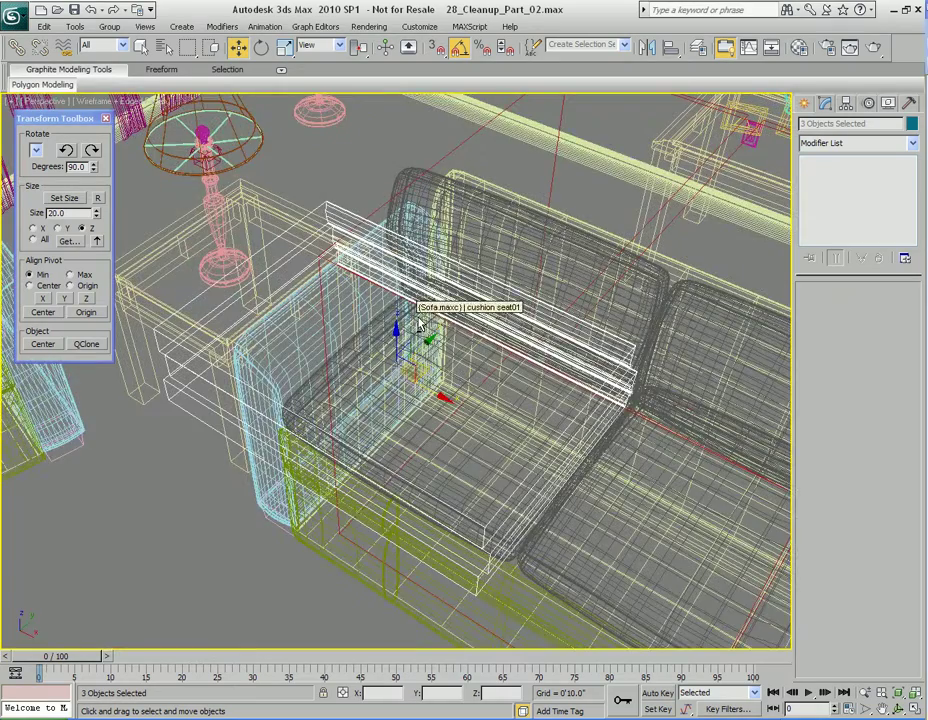
key(F3)
alt+middle_drag(495, 354, 431, 327)
scroll(431, 327, down, 10)
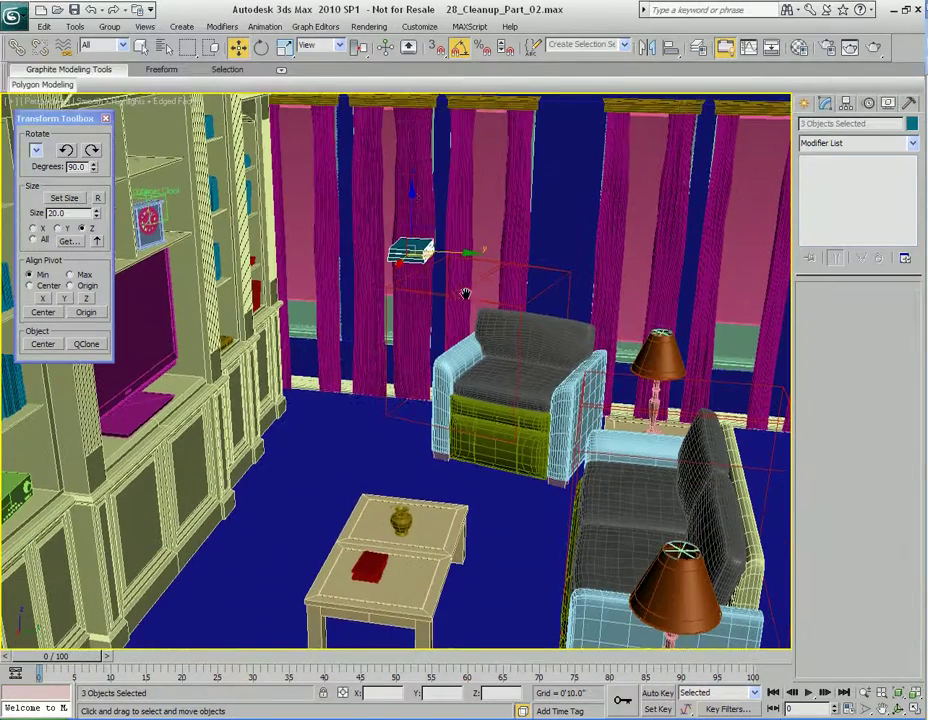
drag(420, 350, 432, 479)
key(z)
alt+middle_drag(441, 503, 368, 397)
drag(306, 388, 469, 402)
key(z)
- Fine-tune the height of the book stack so that it rests exactly on the coffee table's top
alt+middle_drag(469, 425, 575, 419)
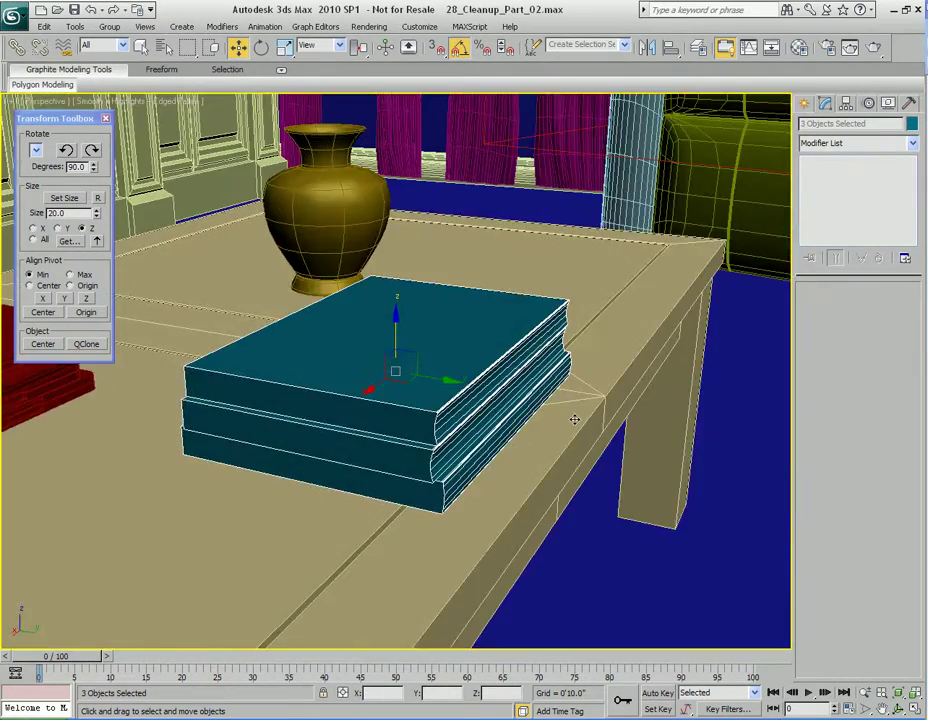
drag(401, 320, 399, 322)
key(z)
alt+middle_drag(445, 375, 483, 371)
scroll(483, 371, up, 3)
drag(394, 314, 393, 316)
alt+middle_drag(393, 316, 417, 322)
drag(408, 300, 407, 300)
alt+middle_drag(431, 314, 445, 348)
scroll(453, 332, down, 5)
- Rotate the middle book of the stack around its vertical axis so it lies askew between the other two
key(q)
middle_drag(450, 404, 460, 348)
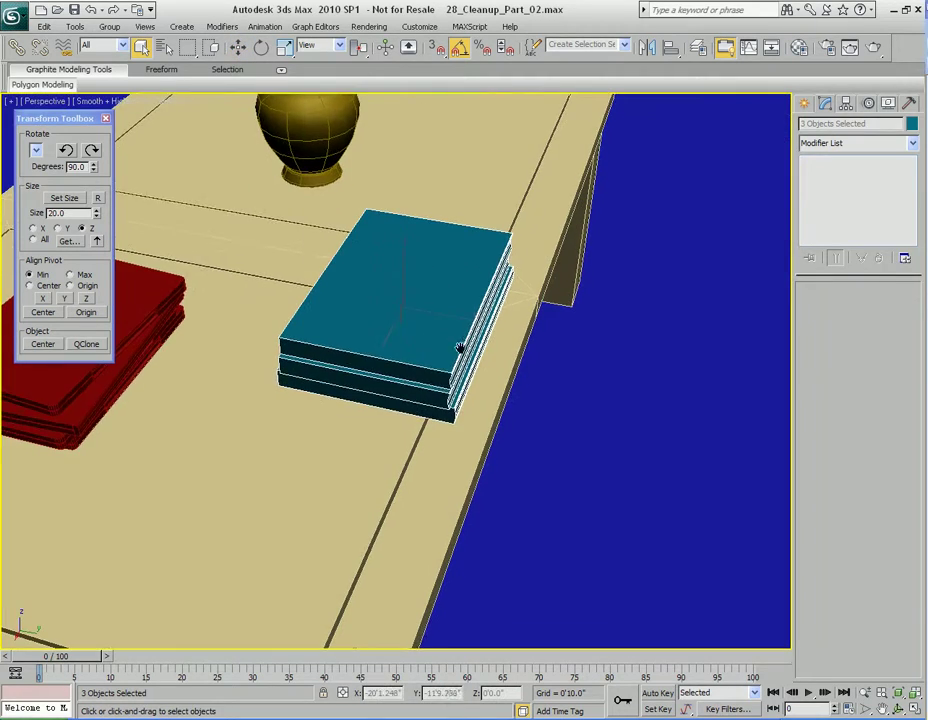
click(434, 395)
alt+middle_drag(439, 398, 436, 388)
key(e)
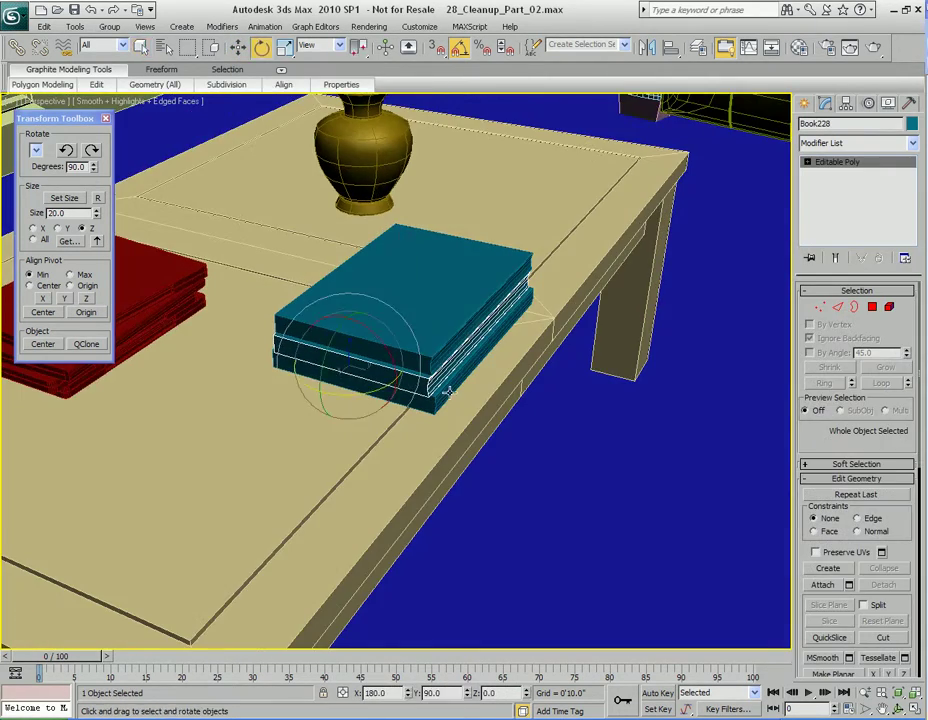
drag(375, 390, 382, 388)
alt+middle_drag(382, 388, 428, 356)
key(q)
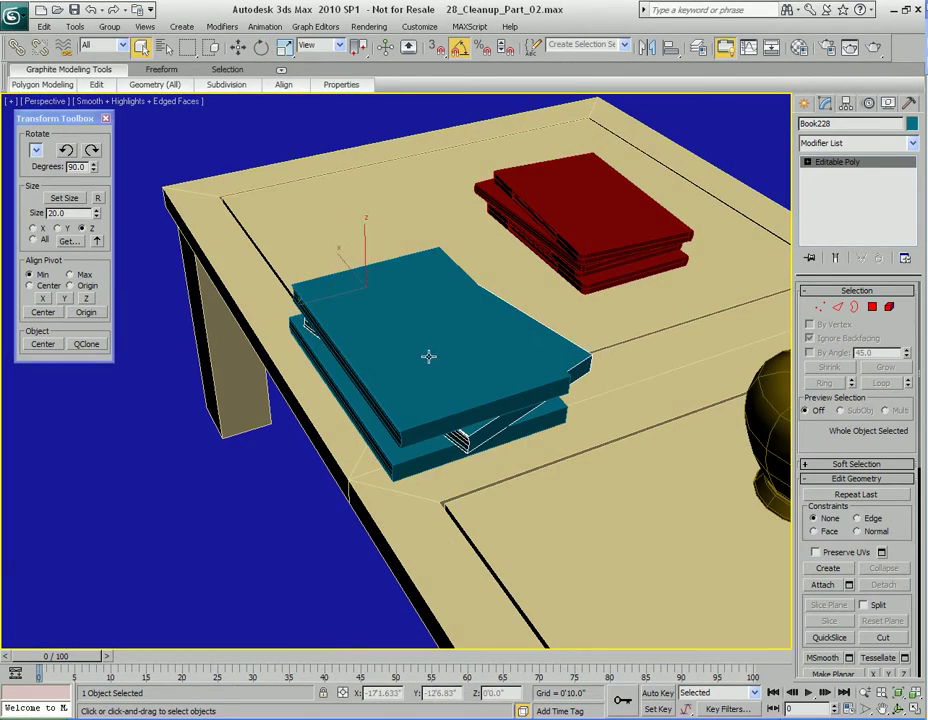
- Rotate the top book of the stack about -15 degrees around its vertical axis
click(428, 356)
key(e)
drag(382, 301, 378, 301)
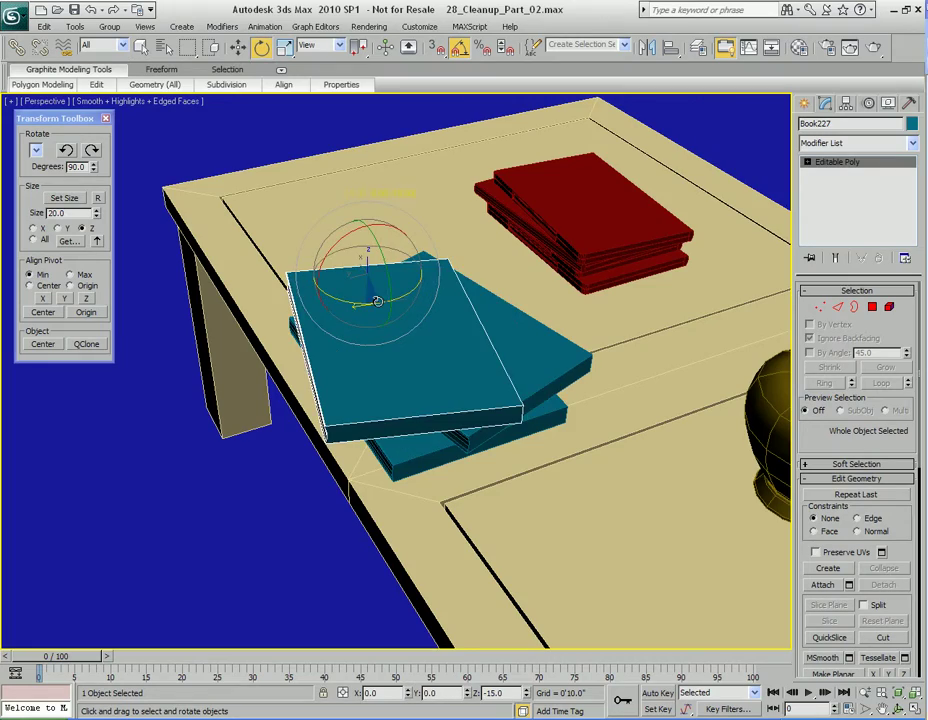
alt+middle_drag(448, 343, 598, 346)
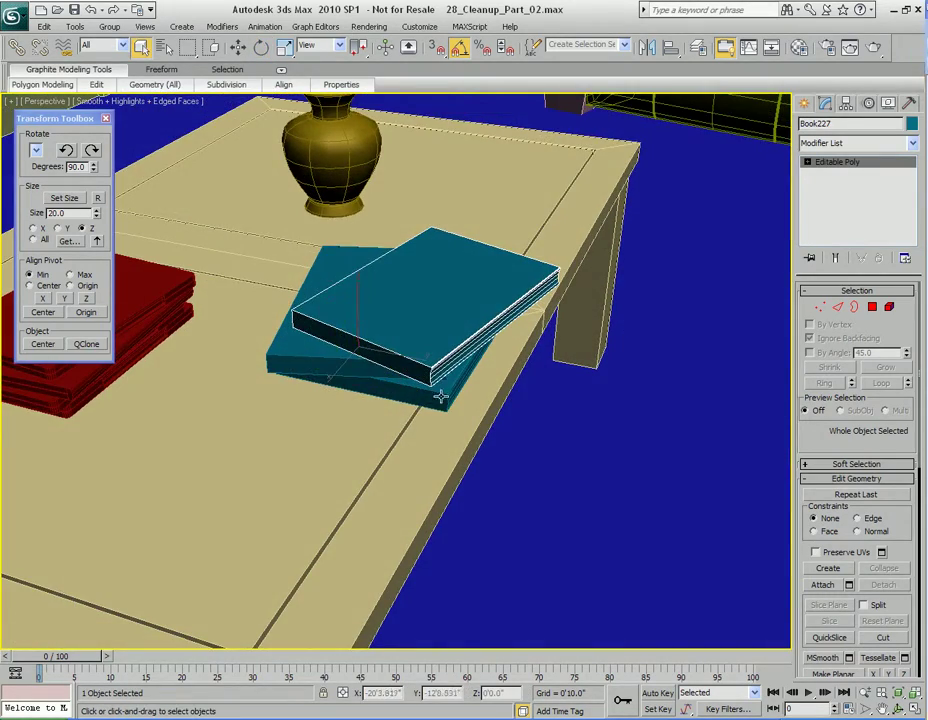
- Select all three books on the coffee table and move the stack inward, away from the table's edge
click(354, 378)
ctrl+click(350, 357)
ctrl+click(360, 338)
key(w)
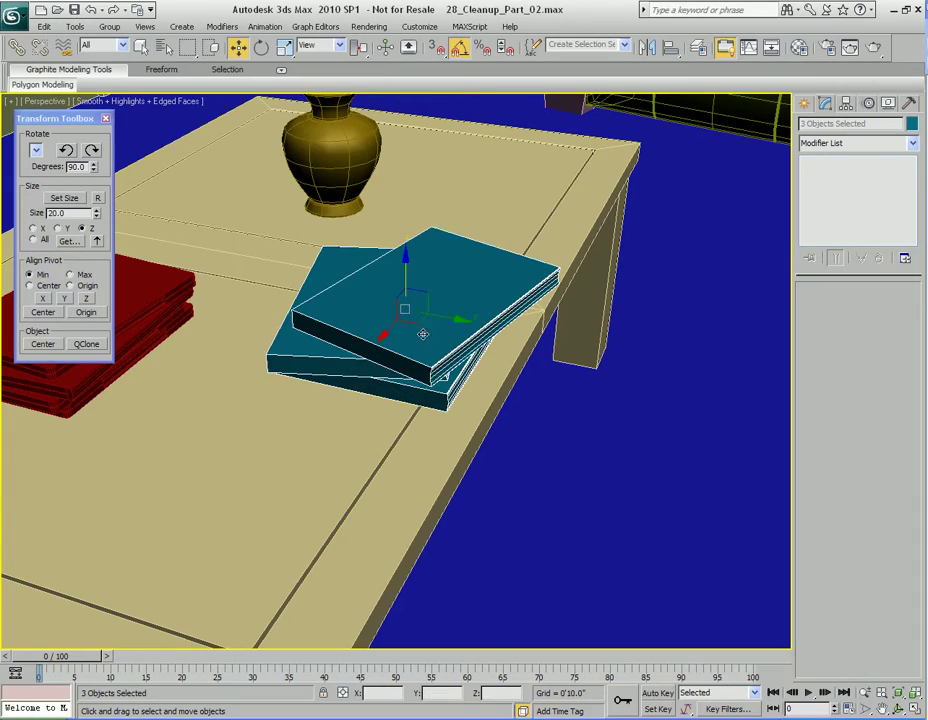
drag(423, 334, 380, 314)
alt+middle_drag(525, 323, 447, 349)
key(q)
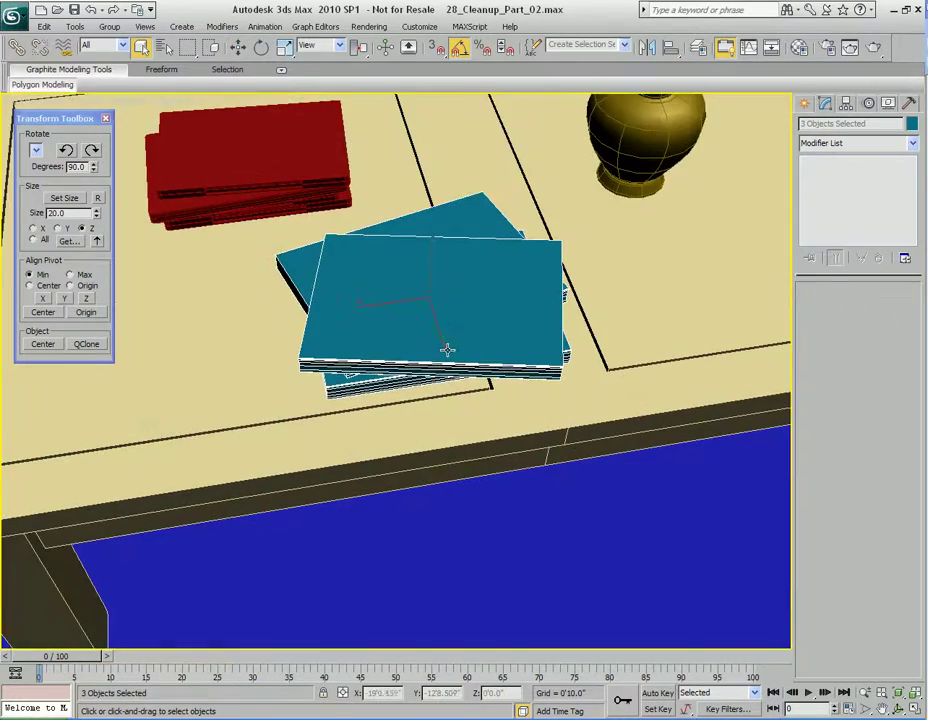
- Rotate the top book back about 7 degrees around its vertical axis
alt+middle_drag(505, 332, 418, 305)
click(452, 402)
key(e)
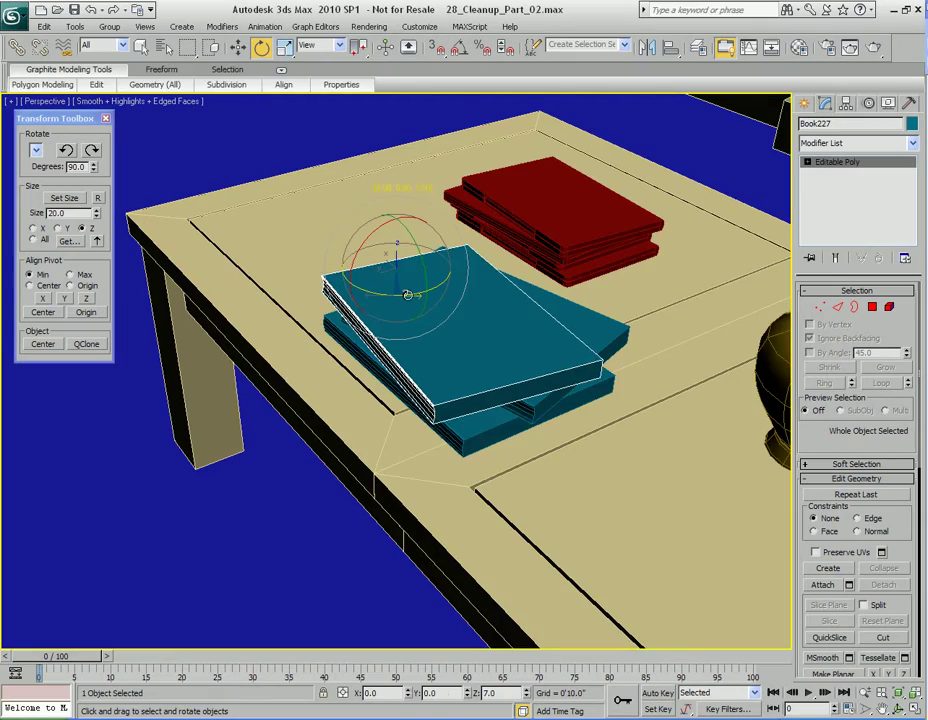
alt+middle_drag(335, 329, 516, 319)
- Clear the selection and examine the arrangement of the furniture, lamps and table props throughout the living room
scroll(547, 337, down, 5)
middle_drag(408, 264, 449, 369)
scroll(512, 350, down, 4)
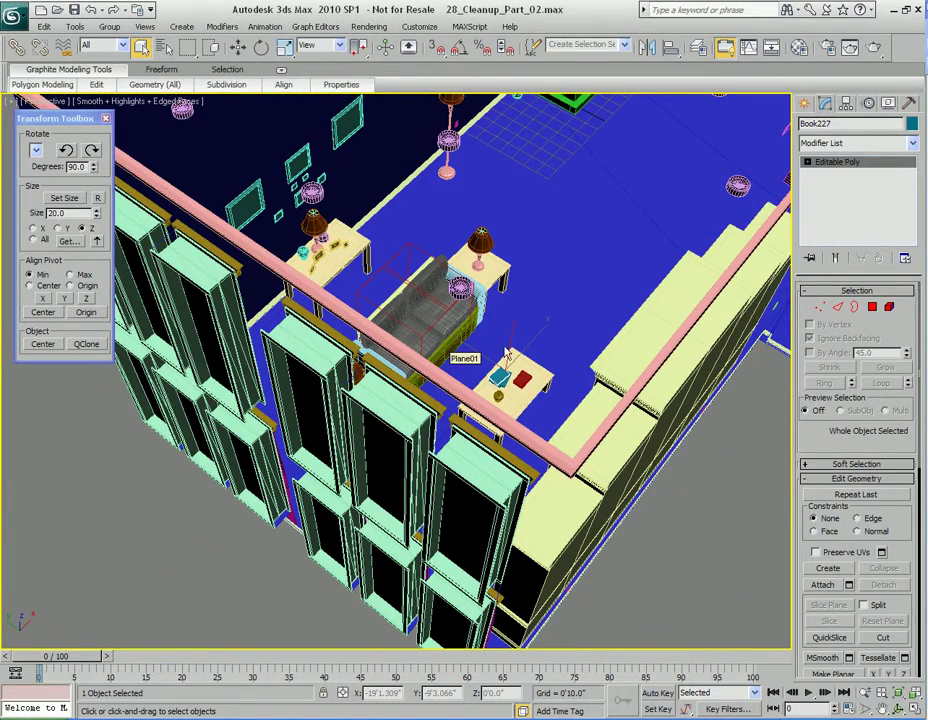
alt+middle_drag(462, 348, 369, 265)
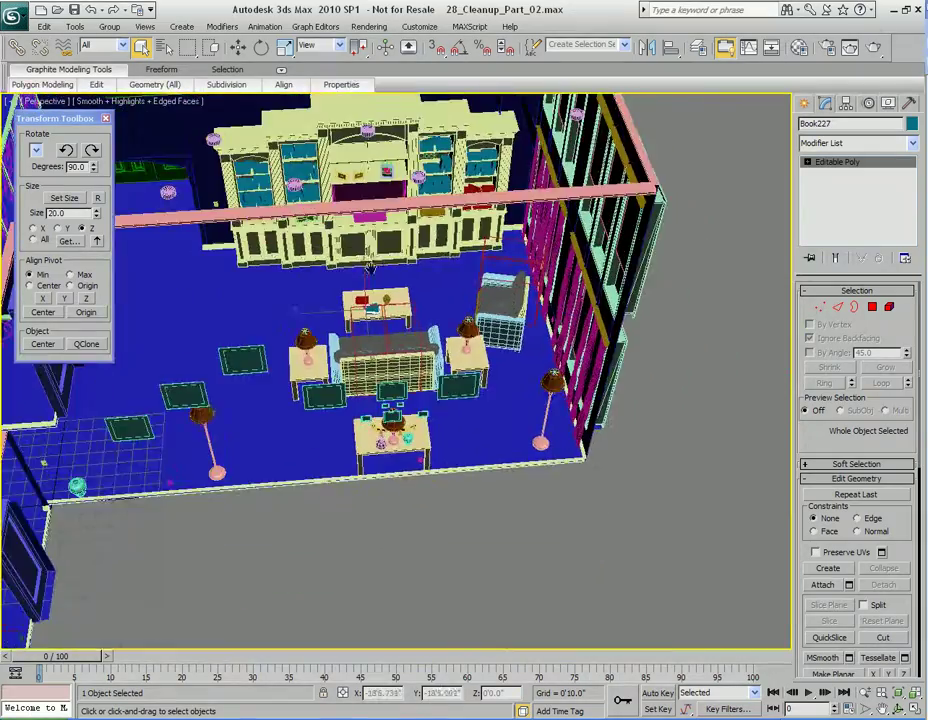
click(614, 406)
alt+middle_drag(615, 406, 756, 381)
alt+middle_drag(427, 356, 689, 322)
scroll(689, 322, up, 3)
alt+middle_drag(674, 366, 667, 332)
scroll(667, 332, up, 3)
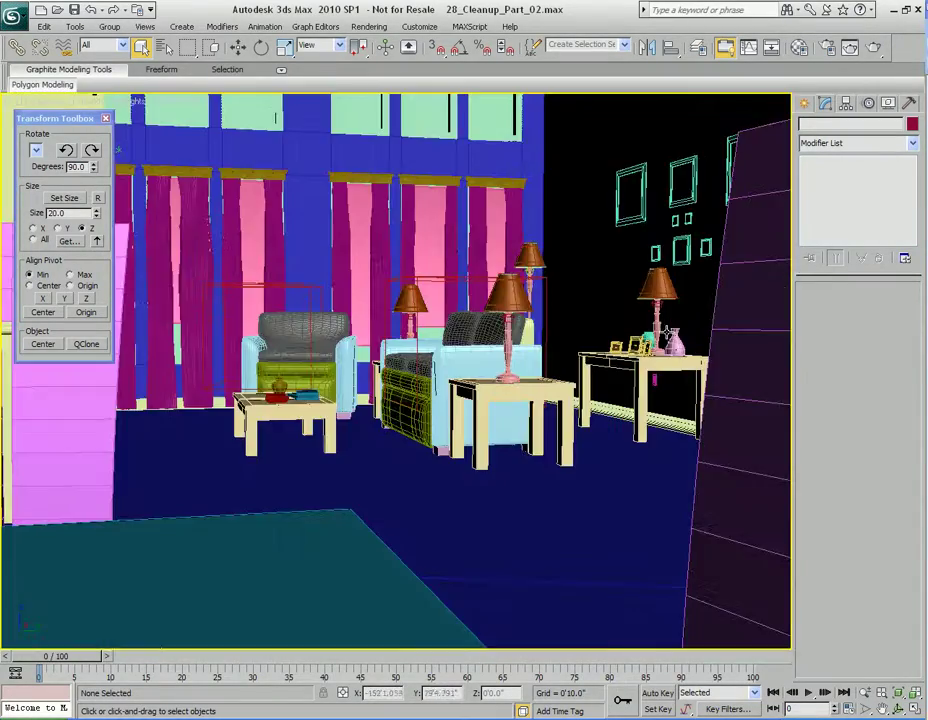
- Return to the earlier interior view of the living room, render the Perspective viewport and close the rendered image
key(shift+z)
key(shift+z)
key(shift+z)
key(shift+z)
key(shift+z)
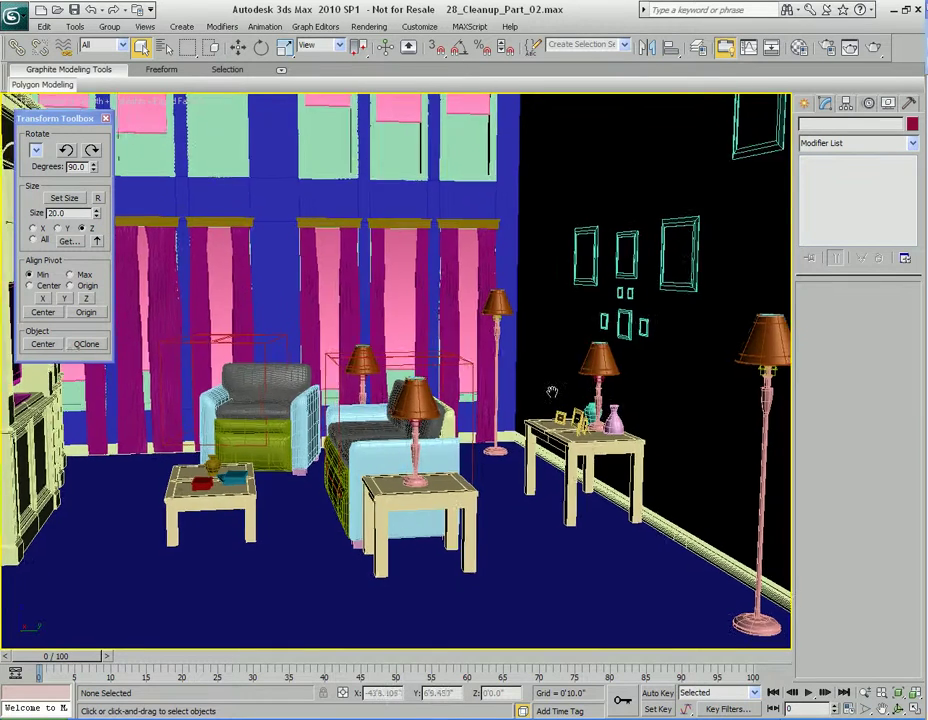
key(shift+q)
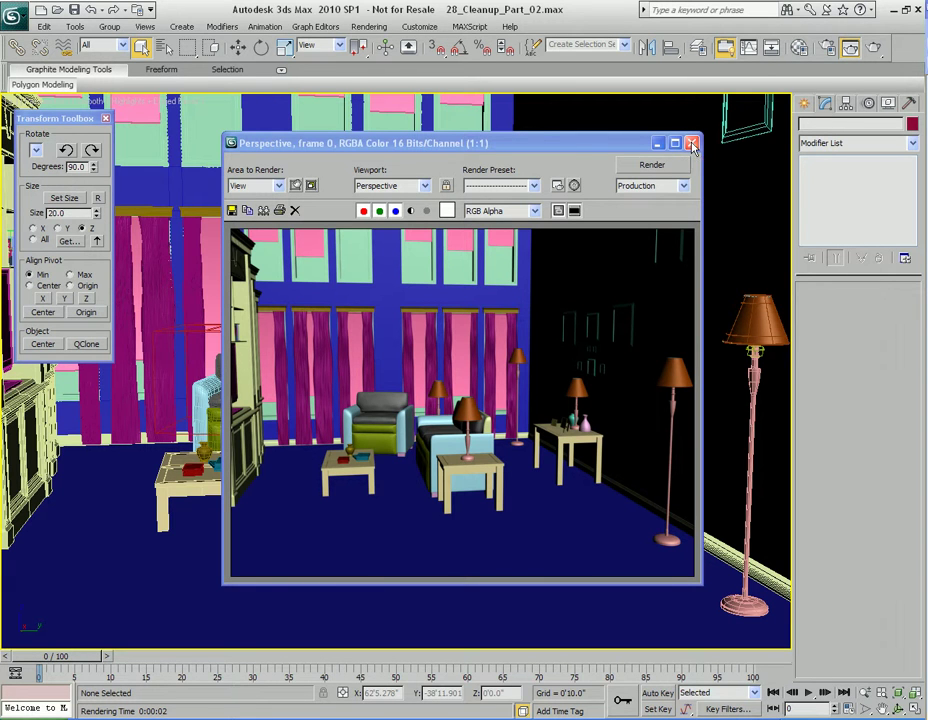
click(692, 144)
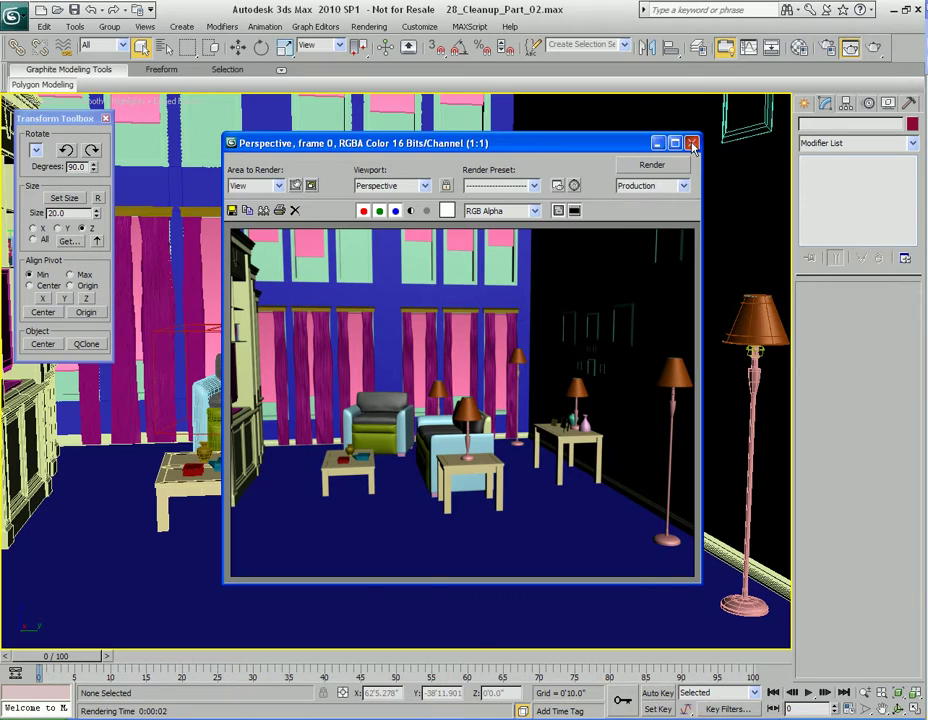
click(693, 147)
alt+middle_drag(474, 404, 483, 478)
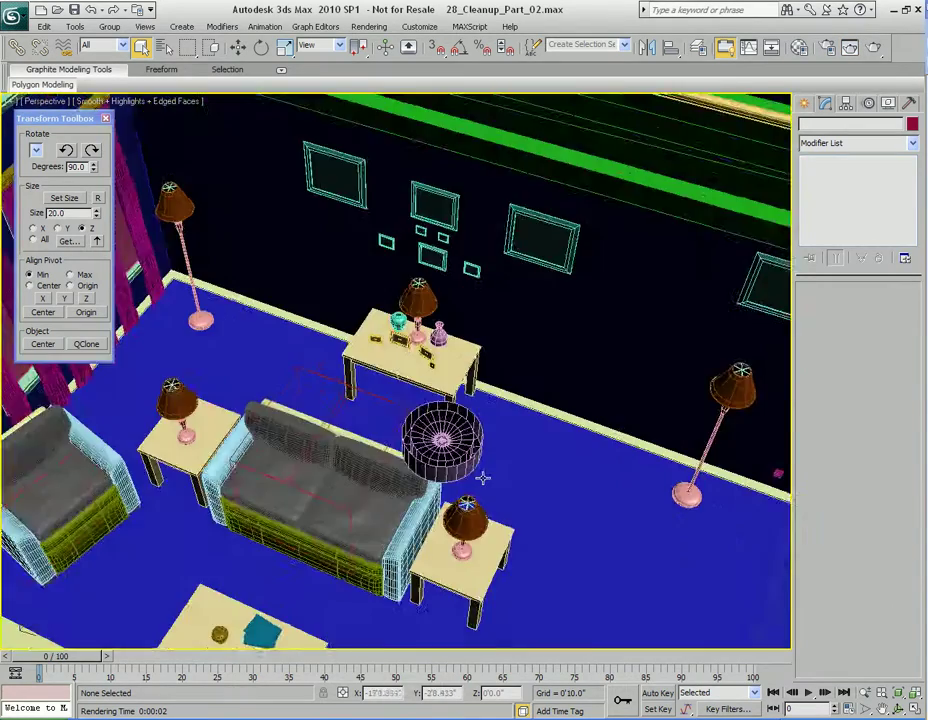
scroll(483, 478, down, 3)
scroll(449, 440, down, 6)
alt+middle_drag(429, 435, 490, 408)
middle_drag(490, 408, 434, 402)
key(alt+f)
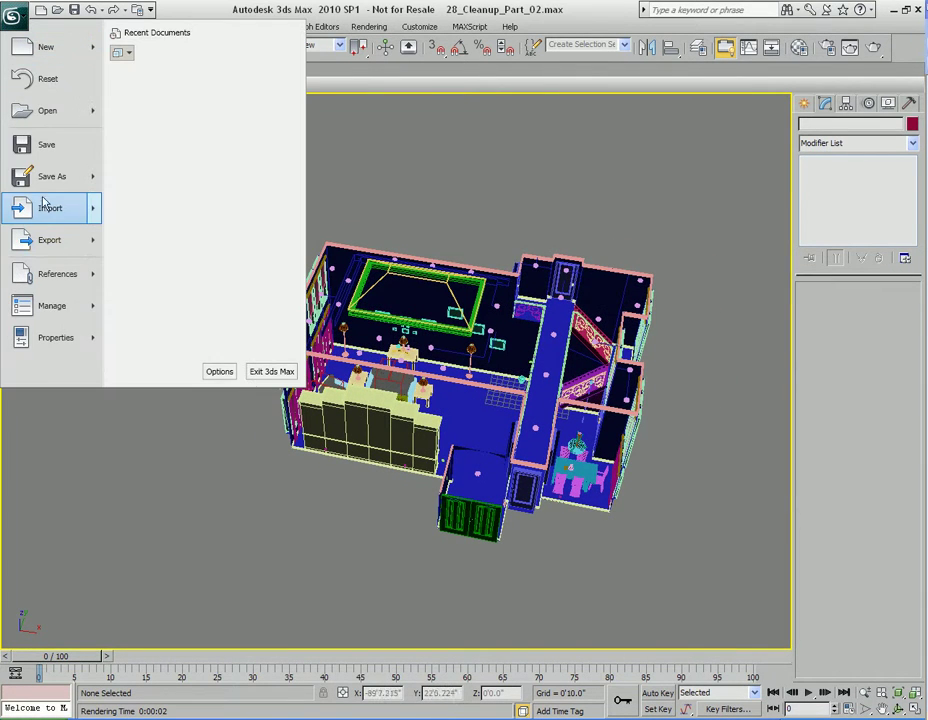
click(168, 126)
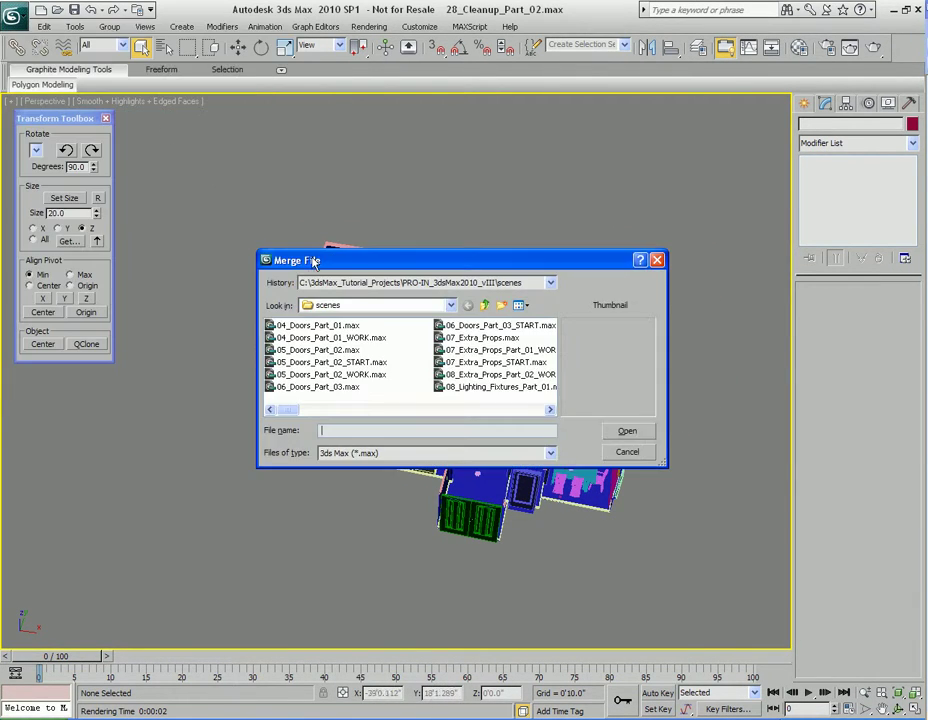
click(627, 452)
- Import the rug OBJ model from the project's import folder as an Editable Poly with the default import options
key(alt+f)
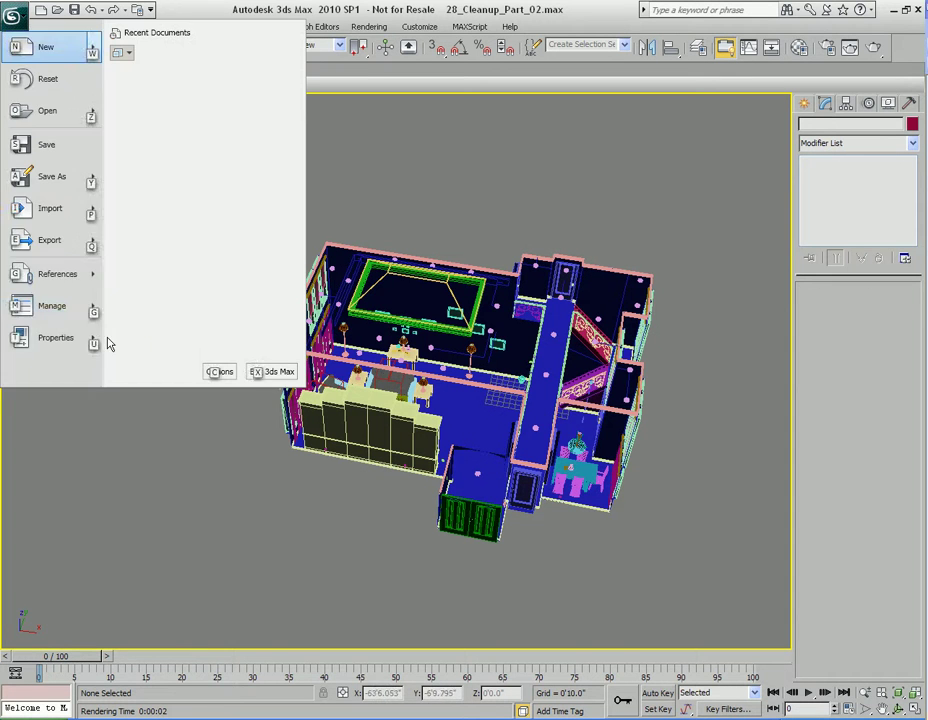
click(203, 65)
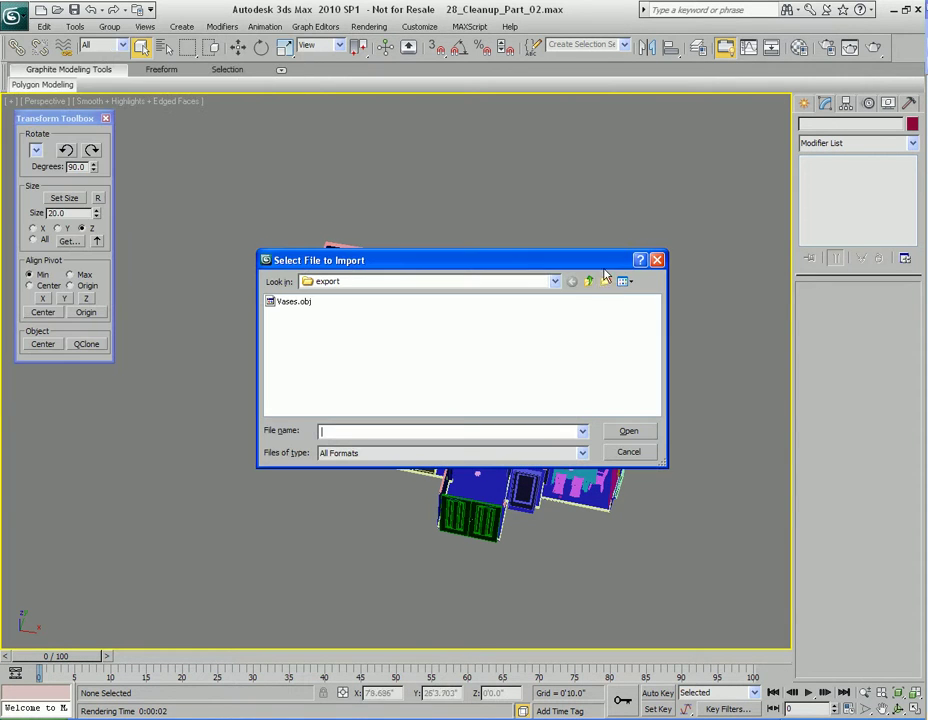
click(588, 282)
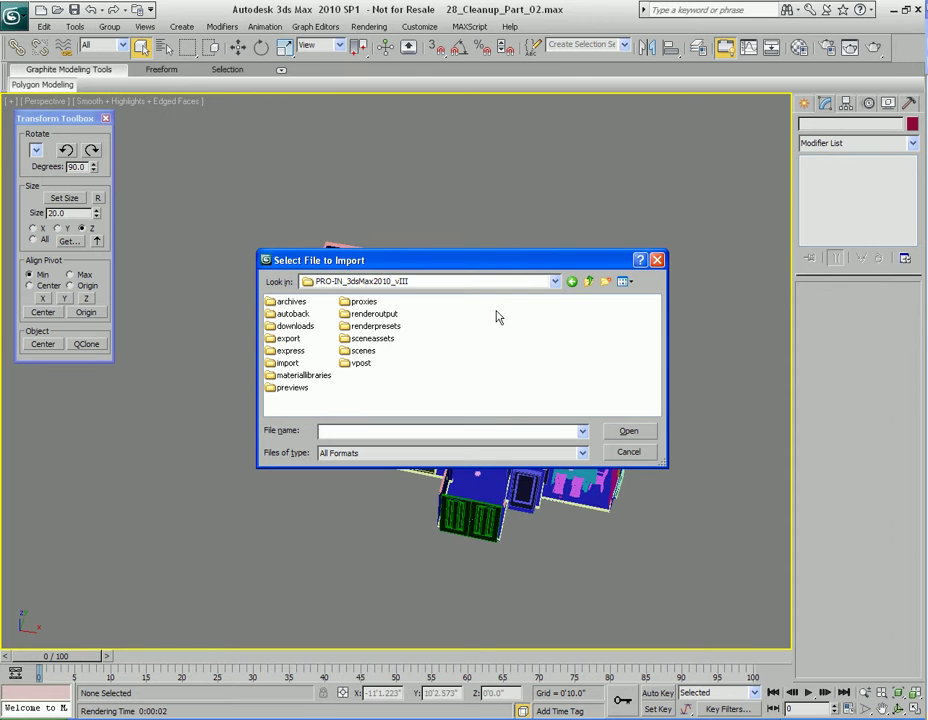
double_click(288, 366)
double_click(281, 304)
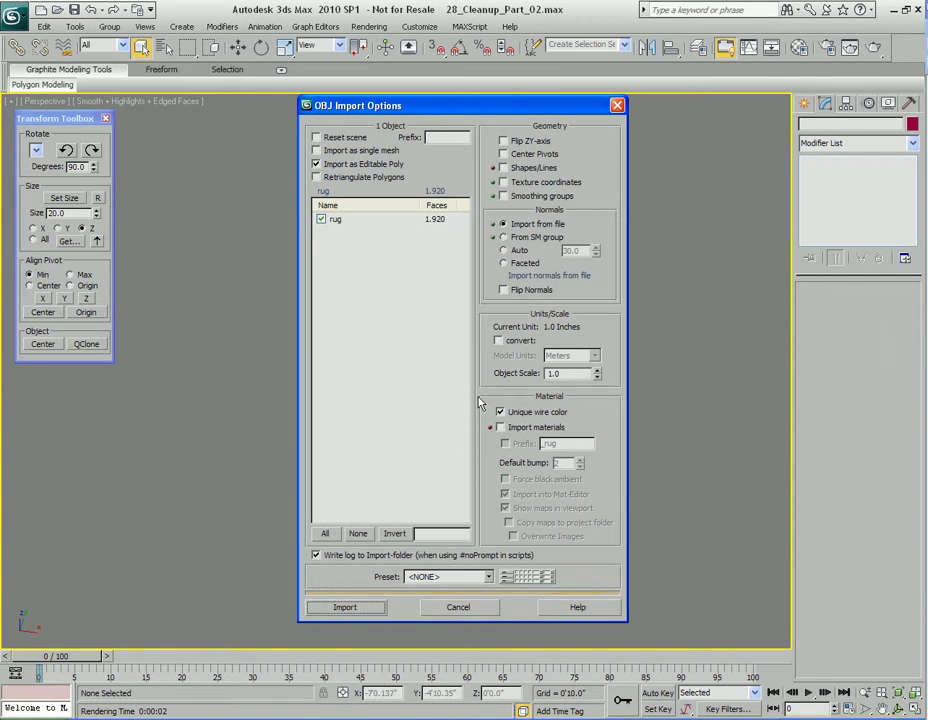
click(350, 609)
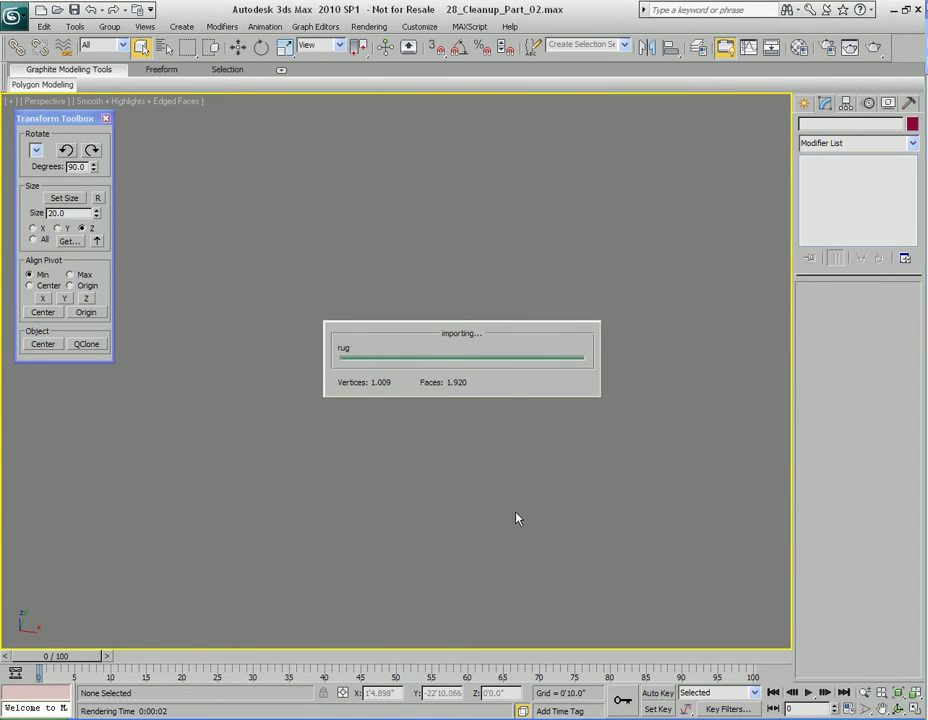
- Move the imported rug in plan from the entrance area into the living room's seating area
alt+middle_drag(459, 491, 594, 497)
scroll(425, 491, up, 3)
middle_drag(425, 491, 540, 455)
alt+middle_drag(435, 458, 463, 438)
scroll(412, 470, up, 3)
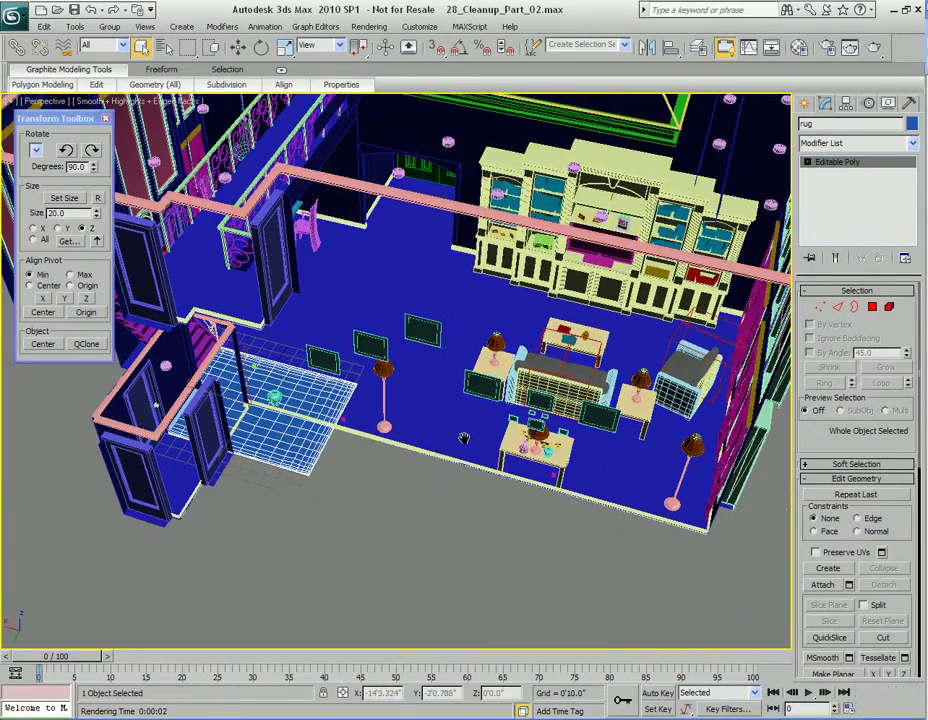
key(t)
scroll(463, 438, down, 6)
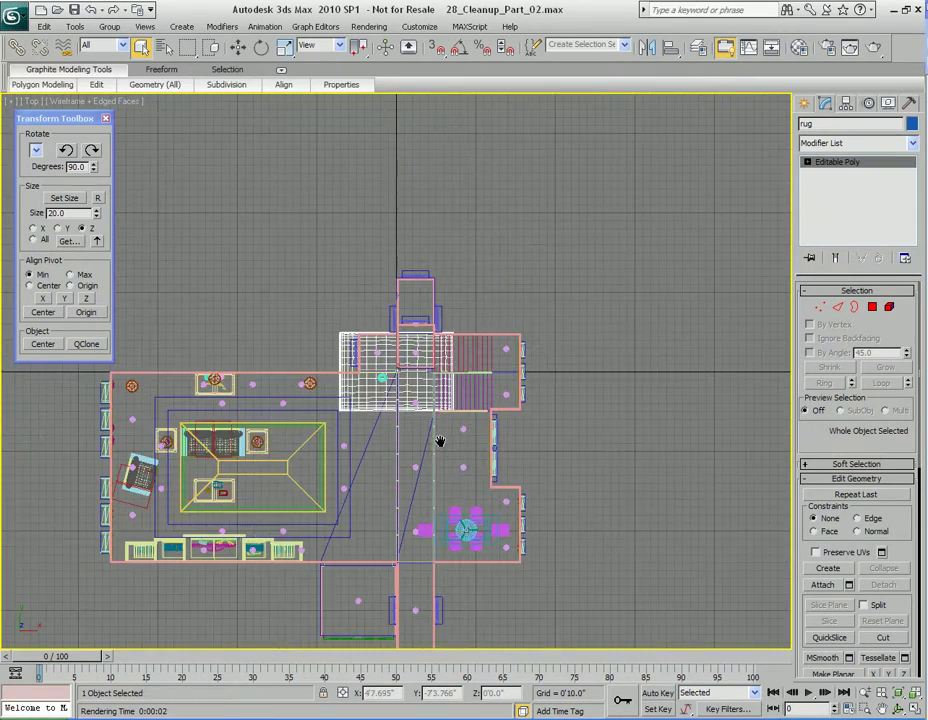
scroll(440, 441, up, 3)
key(w)
drag(578, 291, 395, 418)
scroll(481, 375, up, 6)
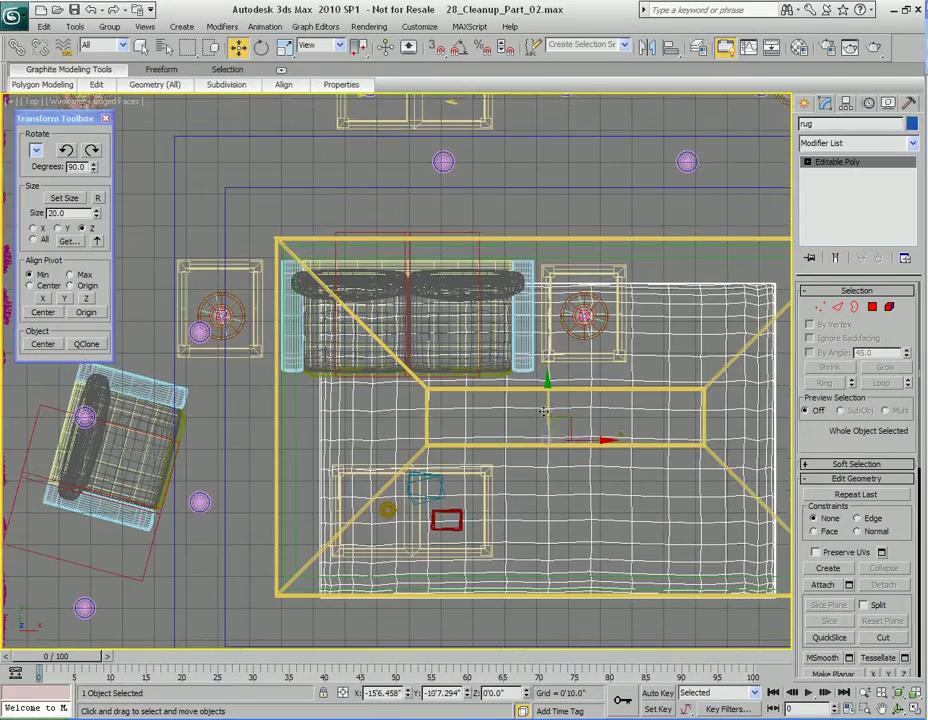
- Centre the rug beneath the coffee table, between the sofa and the bookcase, and check its fit in shaded perspective
drag(565, 418, 393, 481)
middle_drag(395, 484, 413, 333)
drag(414, 333, 449, 340)
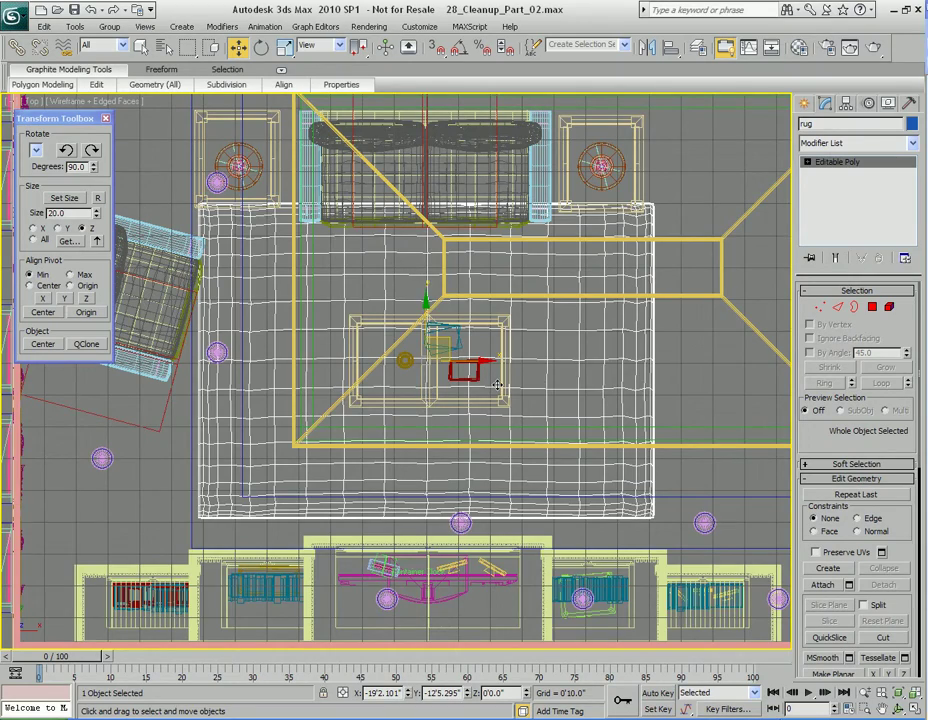
key(p)
mouse_move(497, 385)
alt+middle_down()
mouse_move(479, 389)
mouse_move(425, 352)
mouse_move(423, 368)
alt+middle_up()
key(F3)
alt+middle_drag(420, 359, 441, 380)
scroll(424, 390, up, 2)
scroll(440, 382, down, 4)
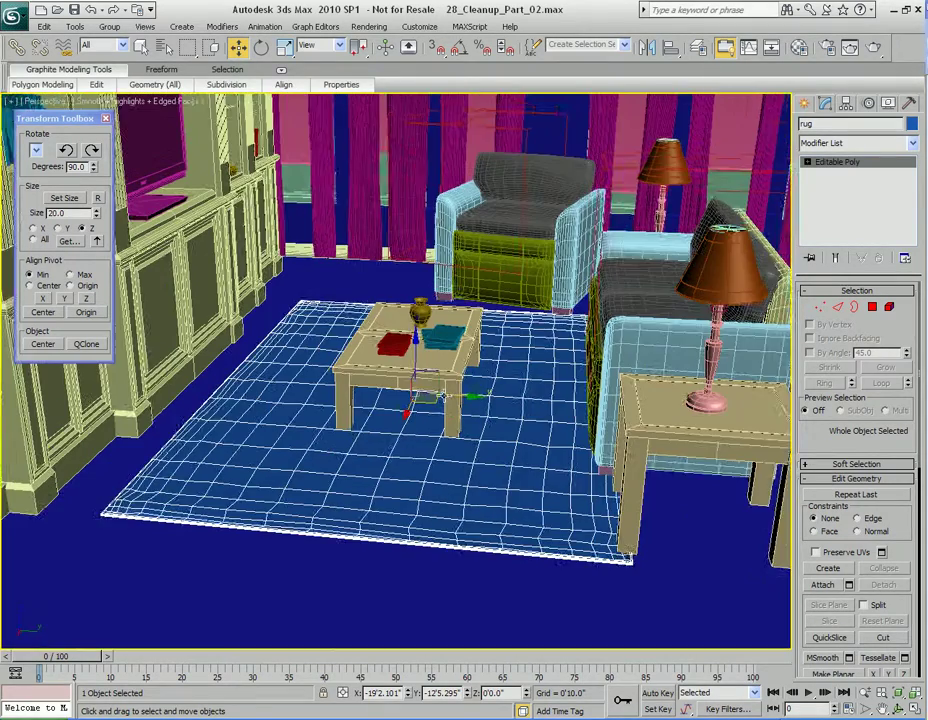
- Scale the rug down slightly so that it clears the sofa and the end table legs
key(r)
mouse_move(438, 388)
mouse_down()
mouse_move(440, 376)
mouse_move(436, 390)
mouse_up()
scroll(430, 410, up, 5)
key(q)
scroll(471, 383, down, 3)
- Turn on NURMS smoothing for the rug
right_click(477, 442)
middle_drag(471, 383, 466, 415)
click(436, 285)
scroll(526, 416, down, 2)
scroll(503, 414, up, 3)
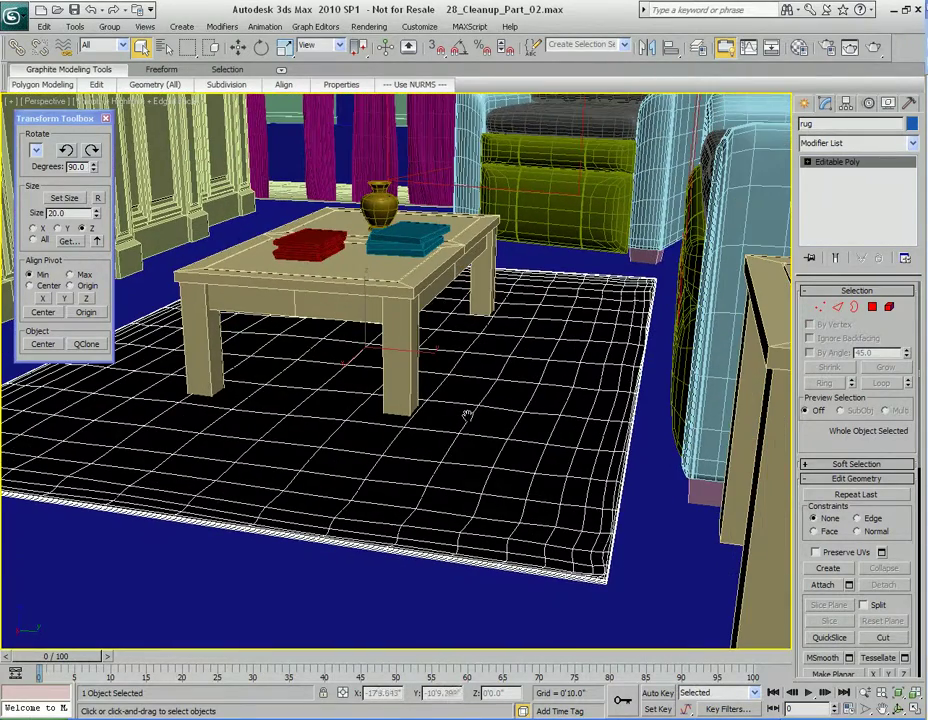
- Turn off NURMS smoothing for the rug and examine its corner and edge mesh up close
right_click(468, 400)
click(430, 200)
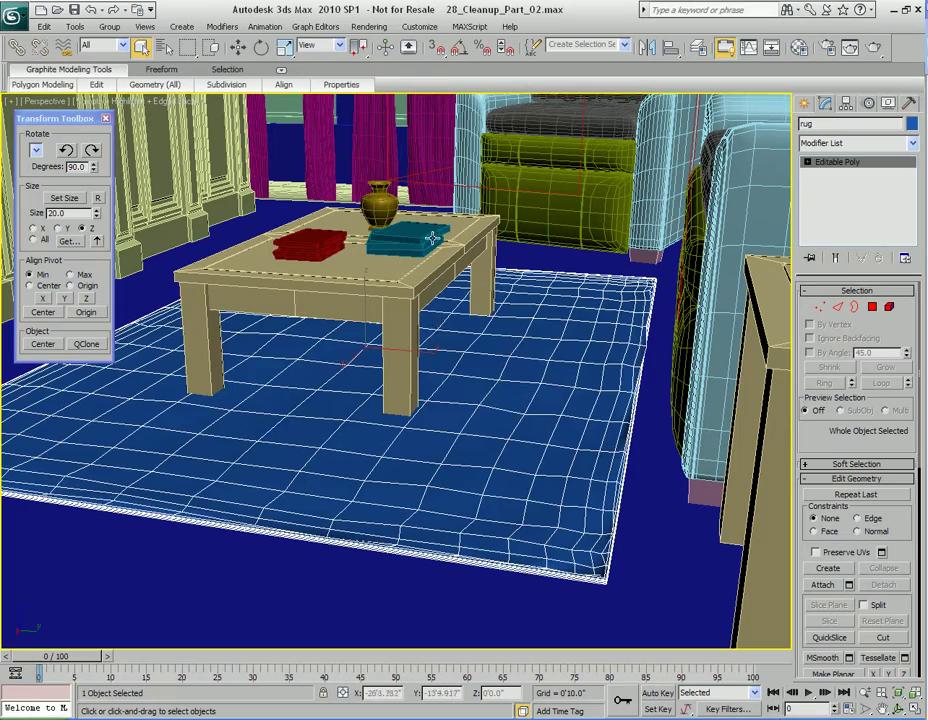
mouse_move(474, 362)
alt+middle_down()
mouse_move(458, 365)
mouse_move(470, 370)
alt+middle_up()
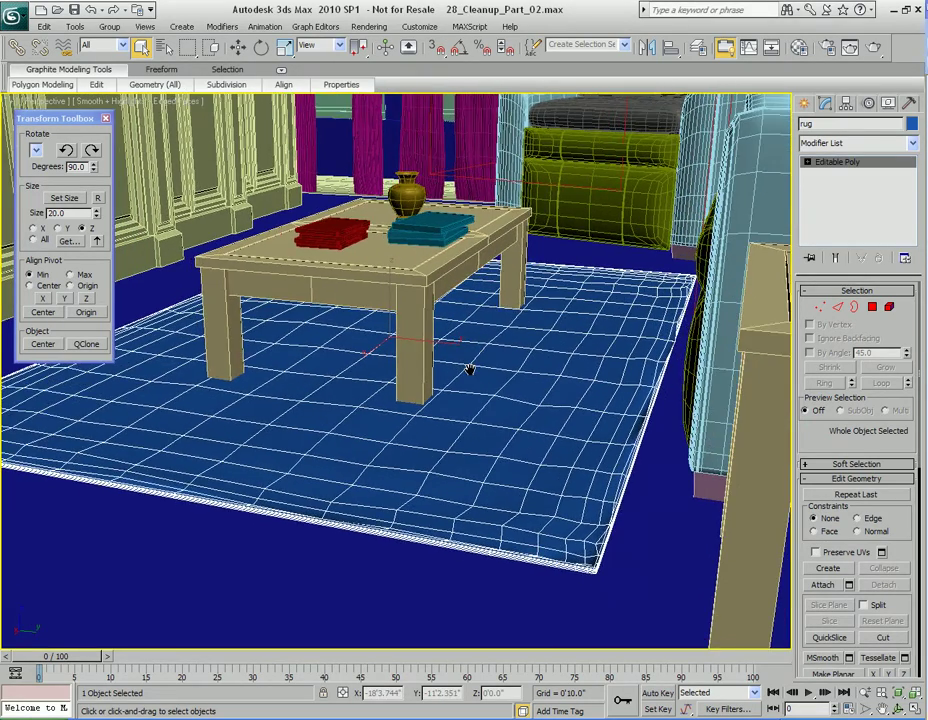
scroll(469, 370, up, 6)
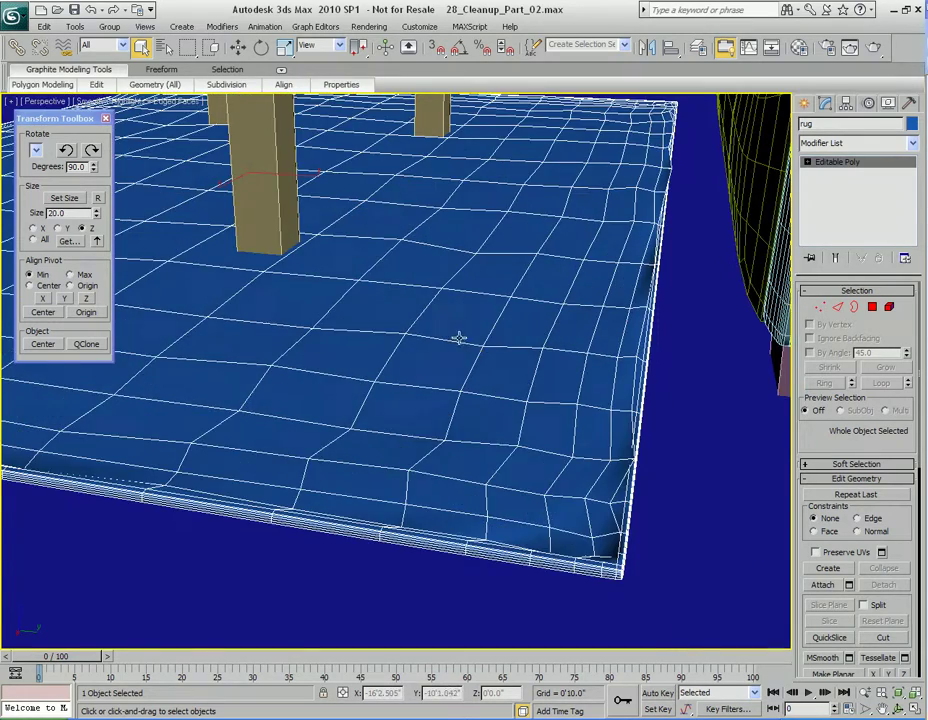
scroll(458, 338, down, 8)
middle_drag(466, 402, 489, 375)
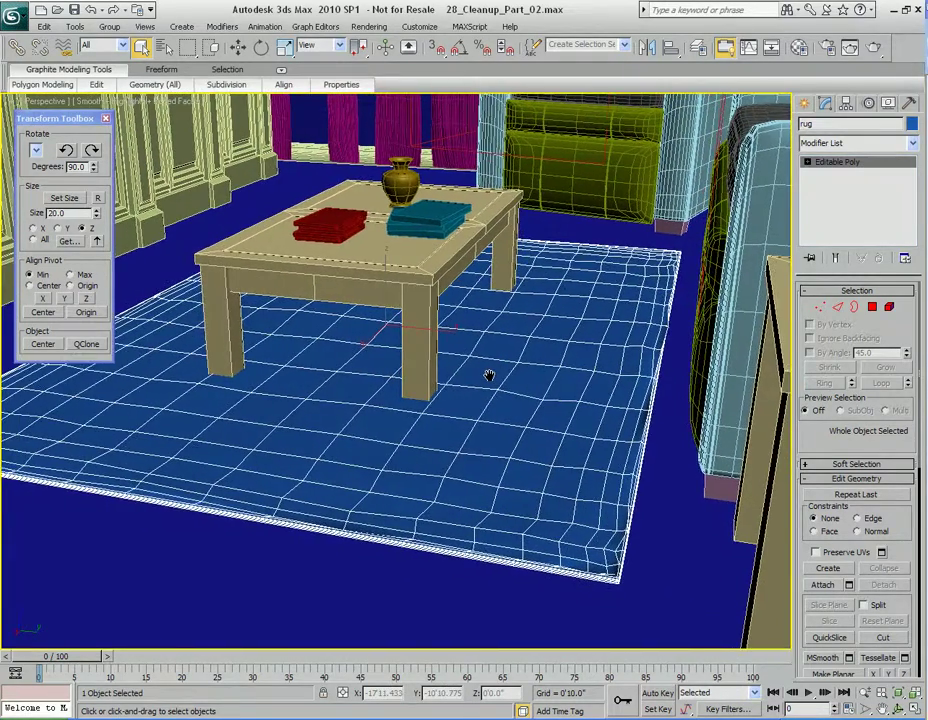
- Select the whole rug mesh as an element and clone it along Y to a separate object
key(5)
alt+drag(478, 373, 516, 360)
click(494, 408)
middle_drag(494, 410, 535, 381)
key(w)
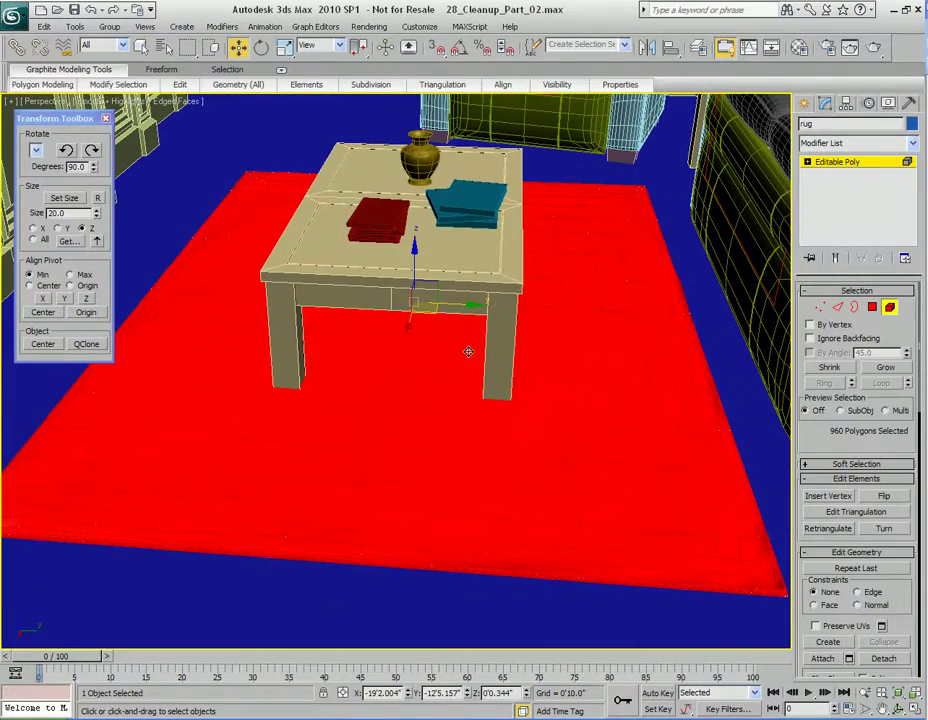
shift+drag(462, 303, 466, 302)
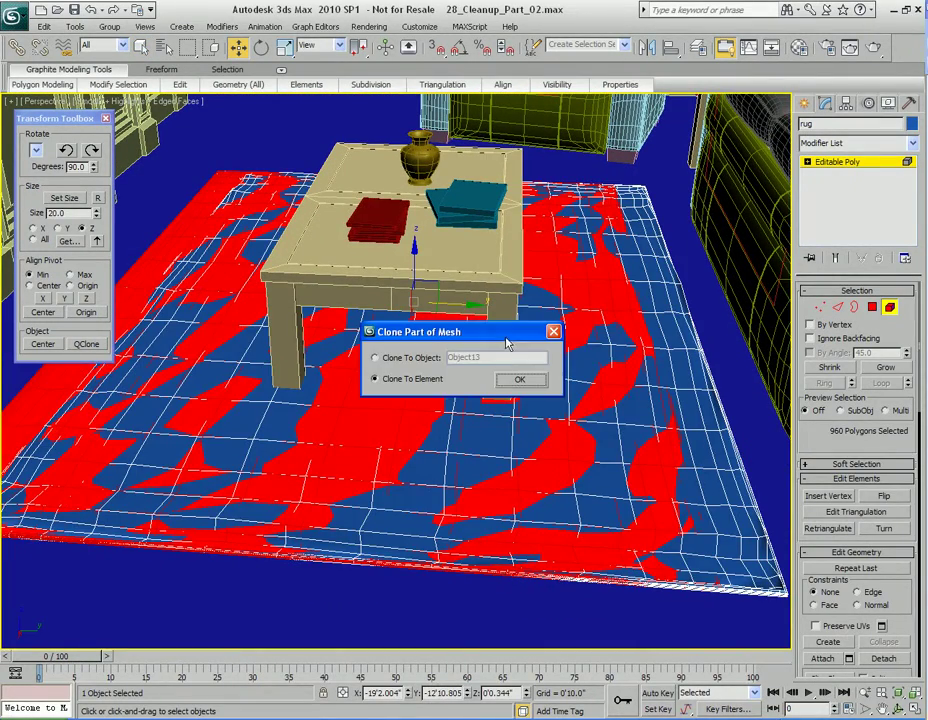
click(420, 358)
click(520, 379)
- Delete the original rug and move the cloned one along Y back beneath the coffee table
mouse_move(440, 378)
middle_down()
mouse_move(495, 389)
mouse_move(408, 431)
mouse_move(476, 433)
mouse_move(439, 429)
mouse_move(497, 410)
mouse_move(497, 357)
middle_up()
key(4)
key(q)
key(ctrl+d)
click(470, 394)
key(w)
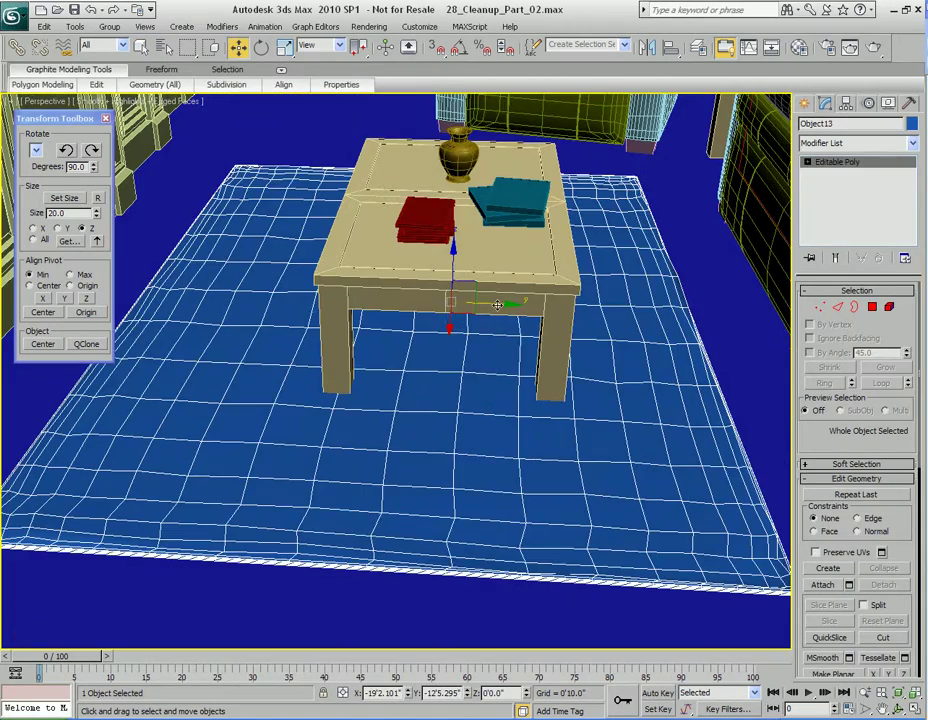
drag(501, 303, 533, 304)
- Turn on NURMS smoothing for the cloned rug and test-render the perspective view
alt+middle_drag(475, 362, 497, 410)
key(q)
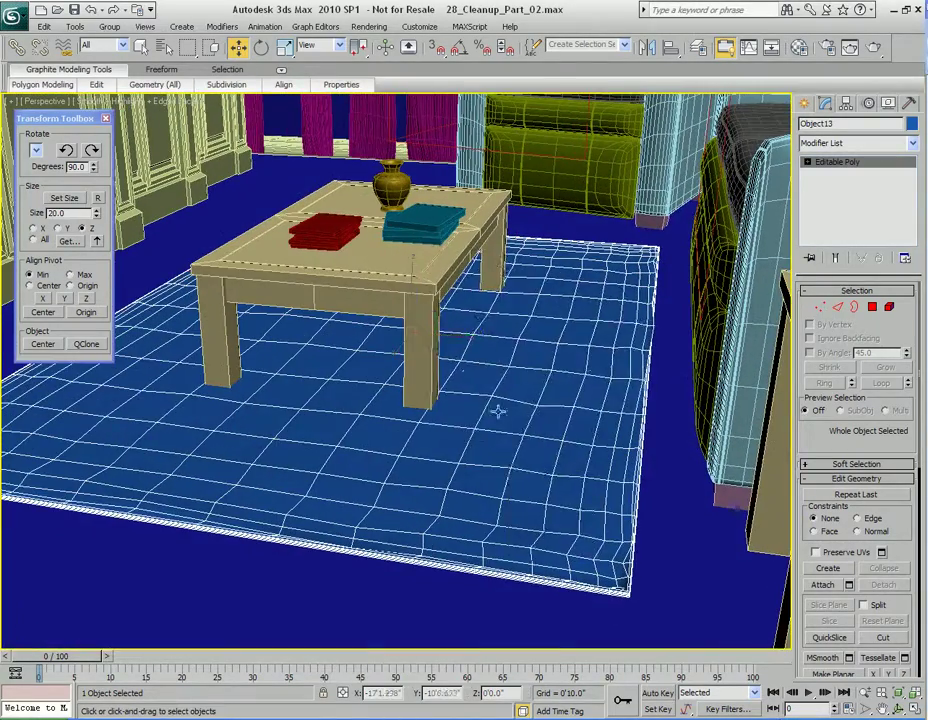
right_click(497, 410)
click(471, 256)
alt+middle_drag(497, 364, 495, 358)
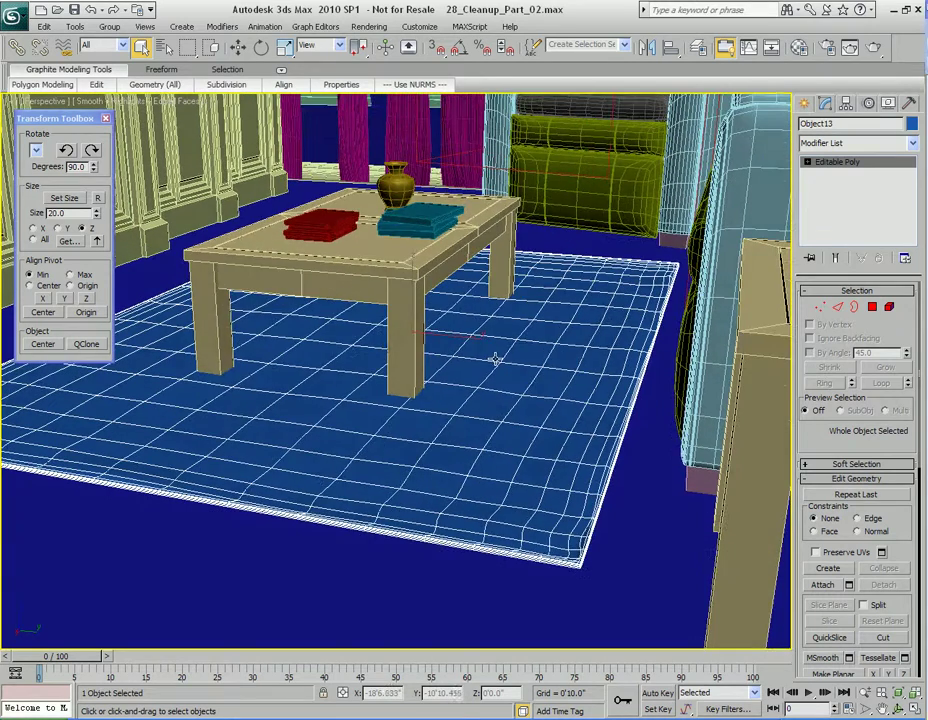
key(shift+q)
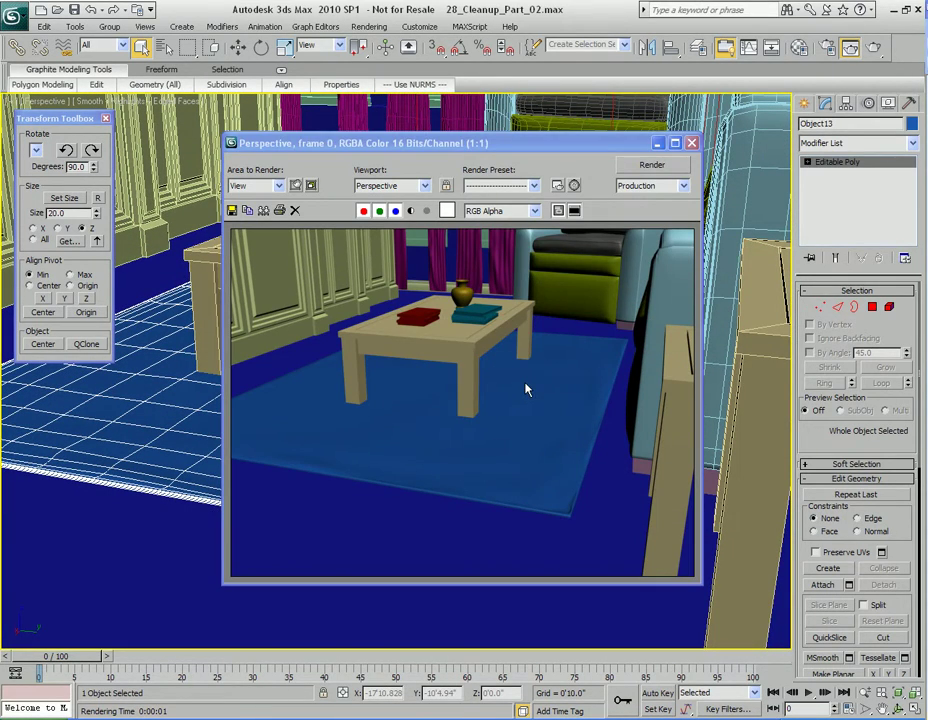
click(692, 143)
- Turn off NURMS smoothing and select the stray vertex at the rug's front corner near the sofa
alt+middle_drag(597, 309, 609, 441)
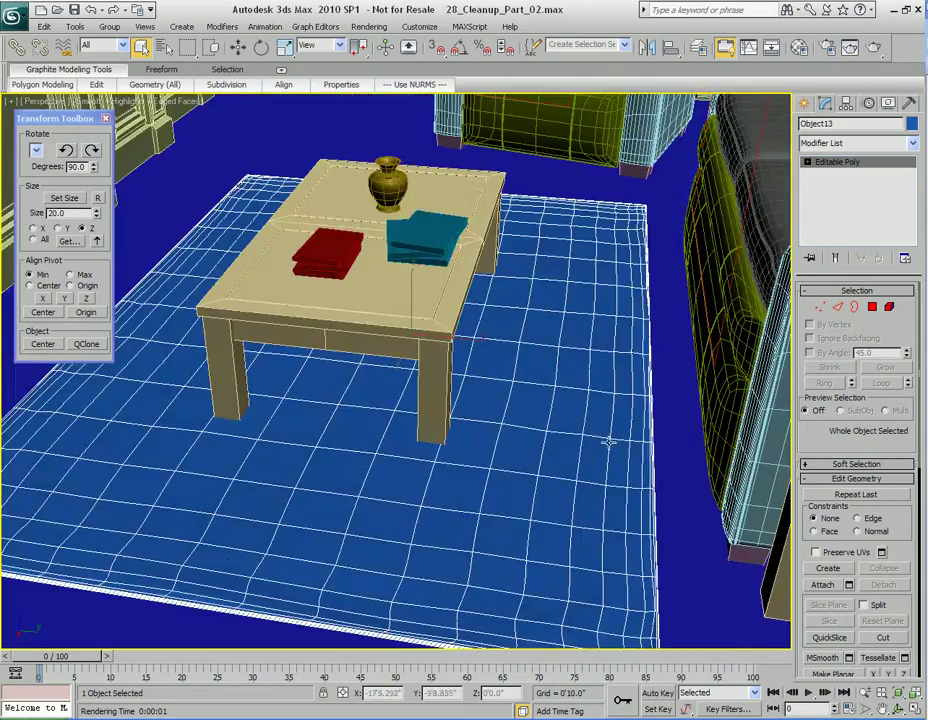
scroll(609, 441, up, 4)
middle_drag(580, 530, 531, 320)
right_click(513, 395)
click(478, 238)
middle_drag(561, 397, 519, 358)
key(1)
click(520, 405)
key(z)
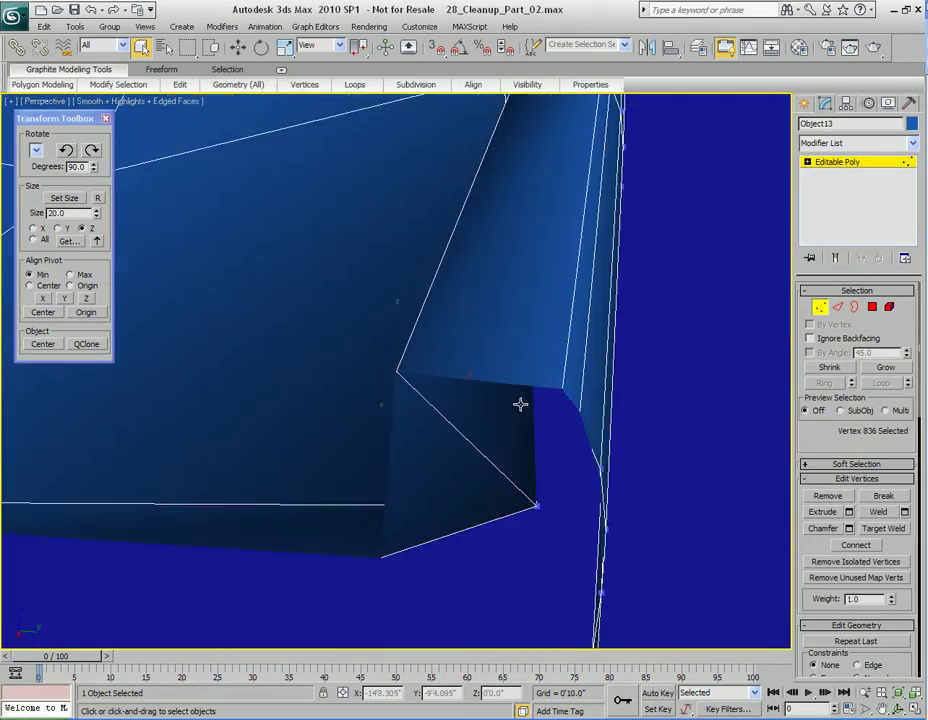
- Move the folded-over vertices at the rug's corner inward, away from its rounded border
alt+middle_drag(520, 404, 541, 412)
scroll(541, 411, down, 4)
mouse_move(430, 434)
middle_down()
mouse_move(522, 409)
mouse_move(475, 397)
mouse_move(491, 402)
middle_up()
key(F3)
key(F3)
click(499, 392)
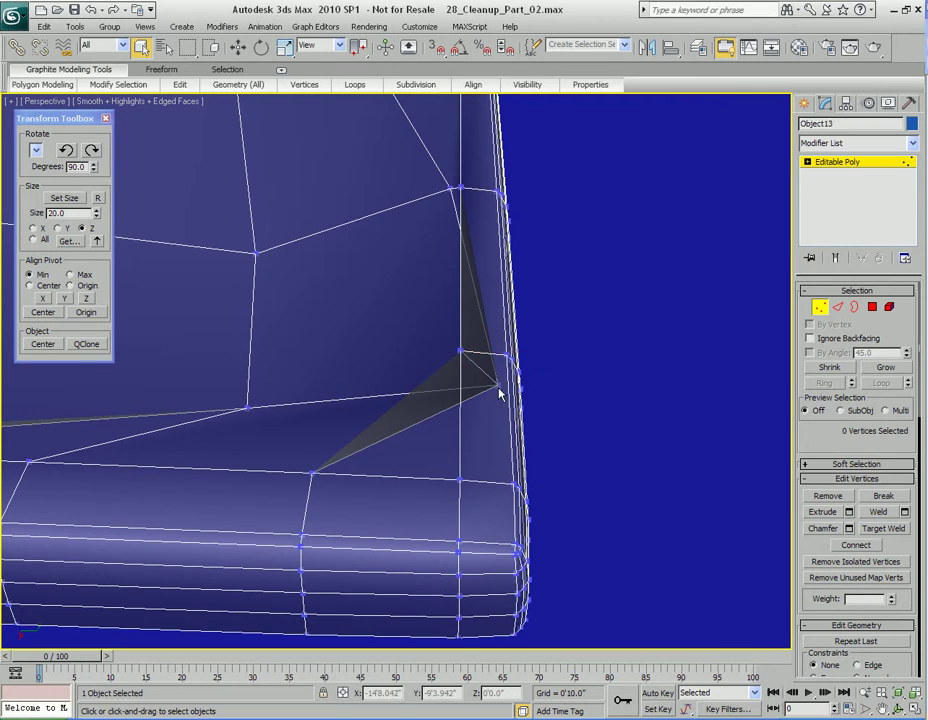
click(499, 398)
key(w)
drag(497, 383, 427, 372)
drag(448, 188, 391, 194)
- Move the remaining overlapping vertices along the rug's edges inward to even out the mesh
alt+middle_drag(351, 368, 389, 390)
click(370, 405)
drag(370, 405, 338, 385)
scroll(338, 385, down, 3)
middle_drag(338, 385, 430, 395)
click(489, 331)
alt+middle_drag(559, 348, 493, 362)
click(493, 360)
drag(493, 360, 392, 371)
scroll(490, 341, down, 4)
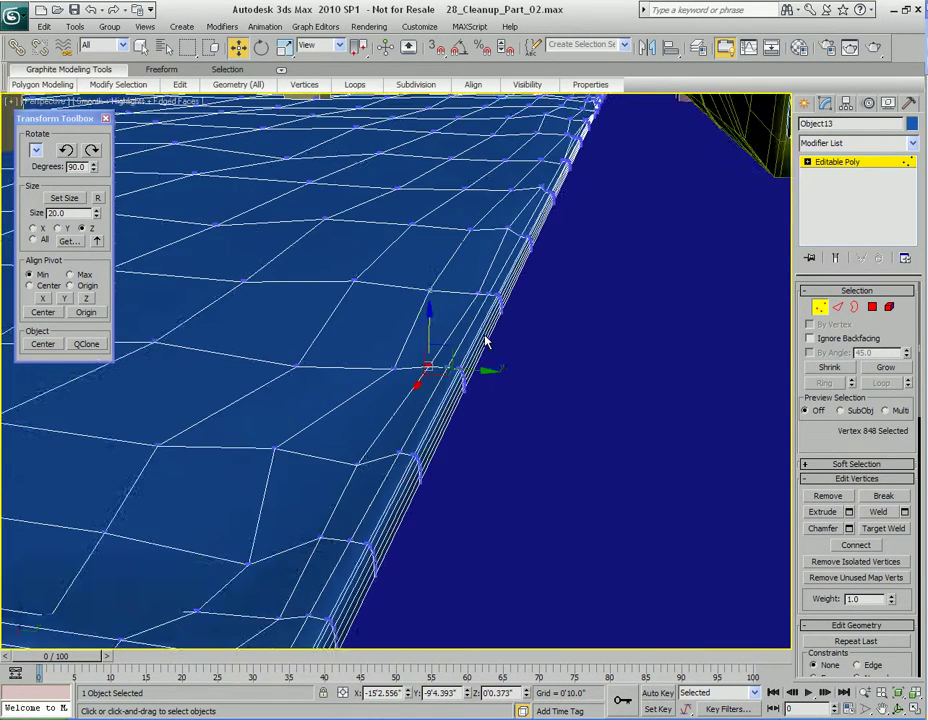
- Turn NURMS smoothing back on for the rug and test-render its repaired corner
middle_drag(470, 213, 480, 398)
scroll(480, 398, down, 3)
key(q)
right_click(387, 389)
click(374, 192)
middle_drag(473, 268, 532, 400)
scroll(447, 385, down, 2)
key(shift+q)
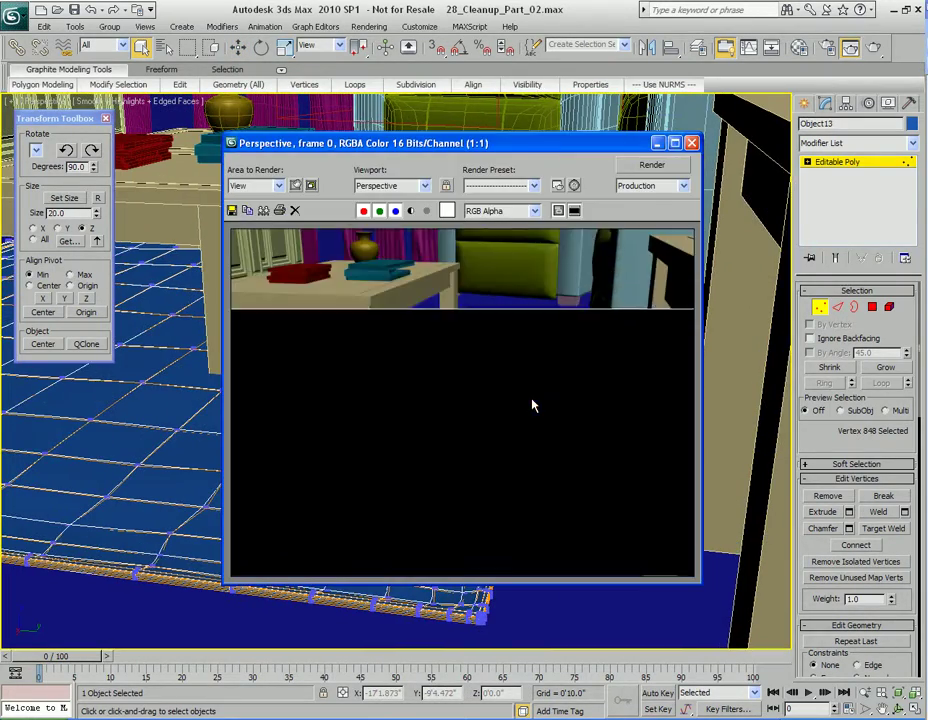
click(692, 143)
- Render the coffee table and rug from a wider angle that shows the rug's opposite front corner
scroll(379, 368, down, 2)
middle_drag(450, 385, 667, 403)
scroll(510, 400, down, 2)
middle_drag(510, 400, 521, 421)
key(shift+q)
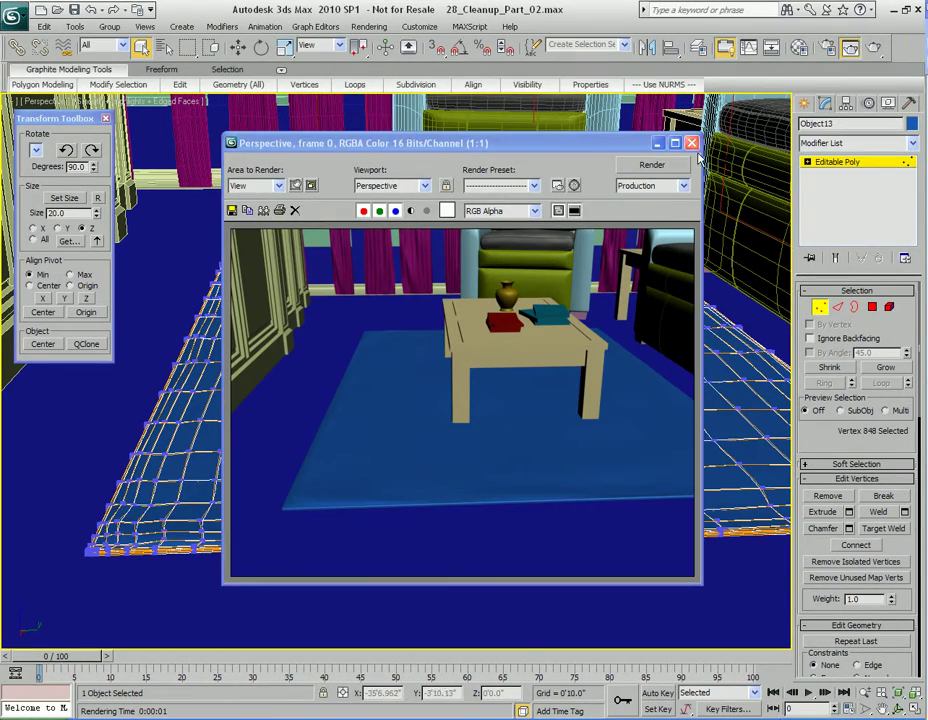
click(691, 143)
- Leave vertex editing and turn off NURMS smoothing for the rug
mouse_move(520, 415)
alt+middle_down()
mouse_move(555, 398)
mouse_move(519, 407)
alt+middle_up()
key(1)
right_click(514, 448)
click(482, 291)
- Review the furnished living room from several angles, checking the seating area, rug, tables, lamps and wall frames
alt+middle_drag(455, 348, 520, 357)
scroll(510, 366, up, 3)
middle_drag(585, 367, 532, 412)
scroll(536, 413, down, 3)
alt+middle_drag(614, 376, 480, 388)
scroll(557, 429, down, 5)
scroll(625, 386, up, 6)
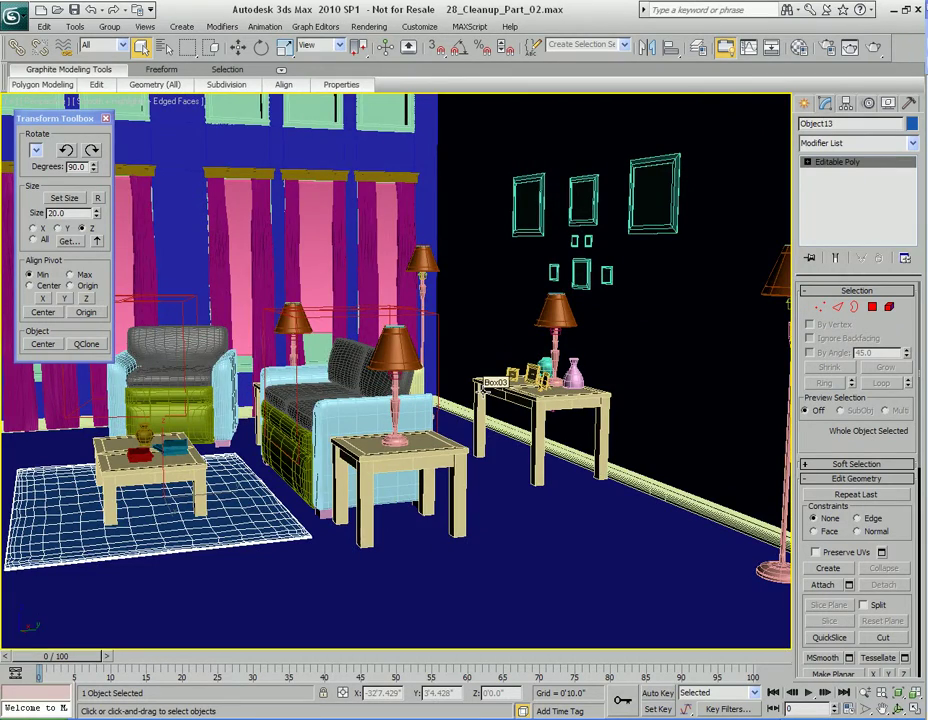
alt+middle_drag(480, 405, 448, 332)
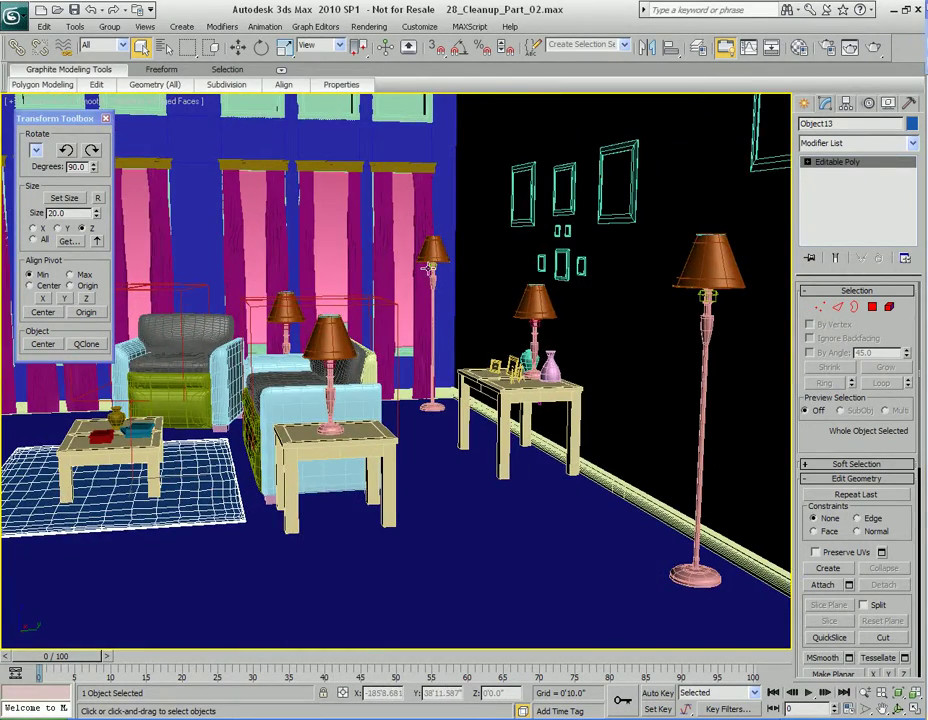
alt+middle_drag(428, 269, 484, 360)
alt+middle_drag(346, 392, 461, 369)
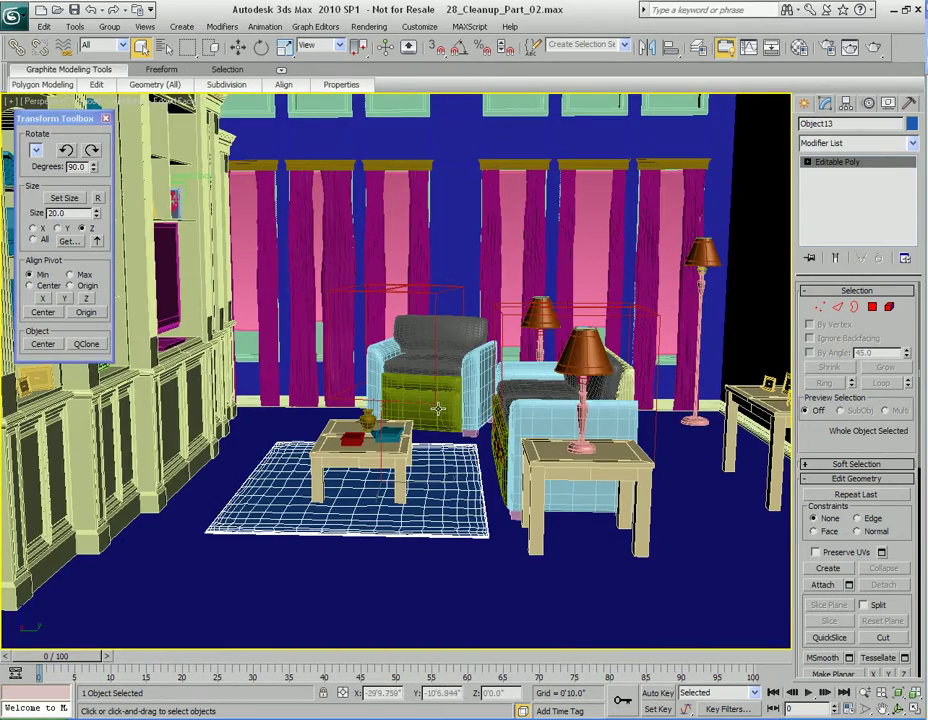
alt+middle_drag(437, 408, 410, 390)
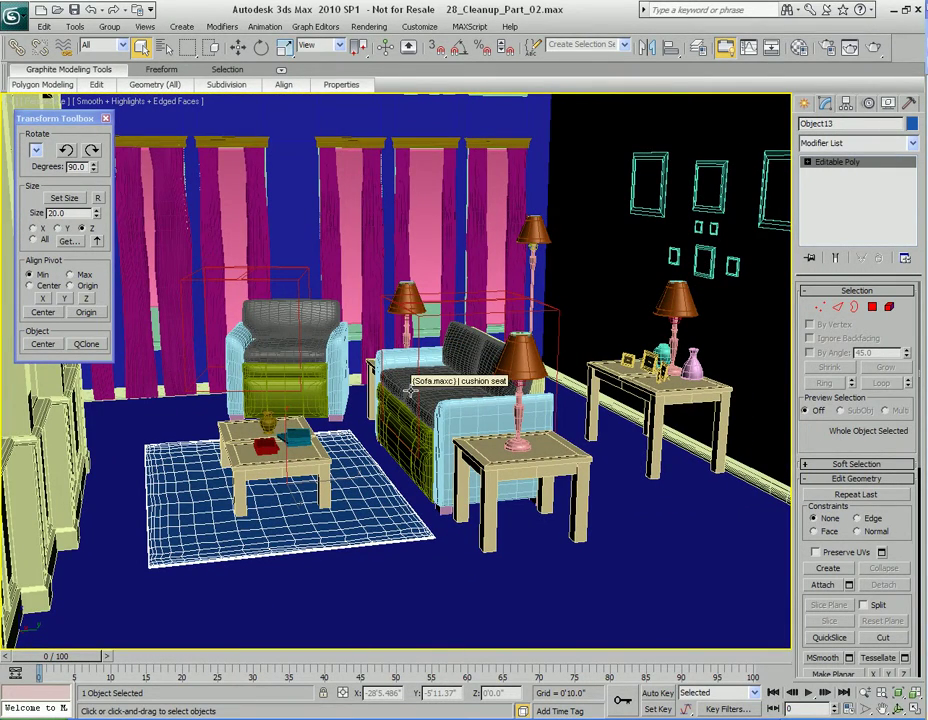